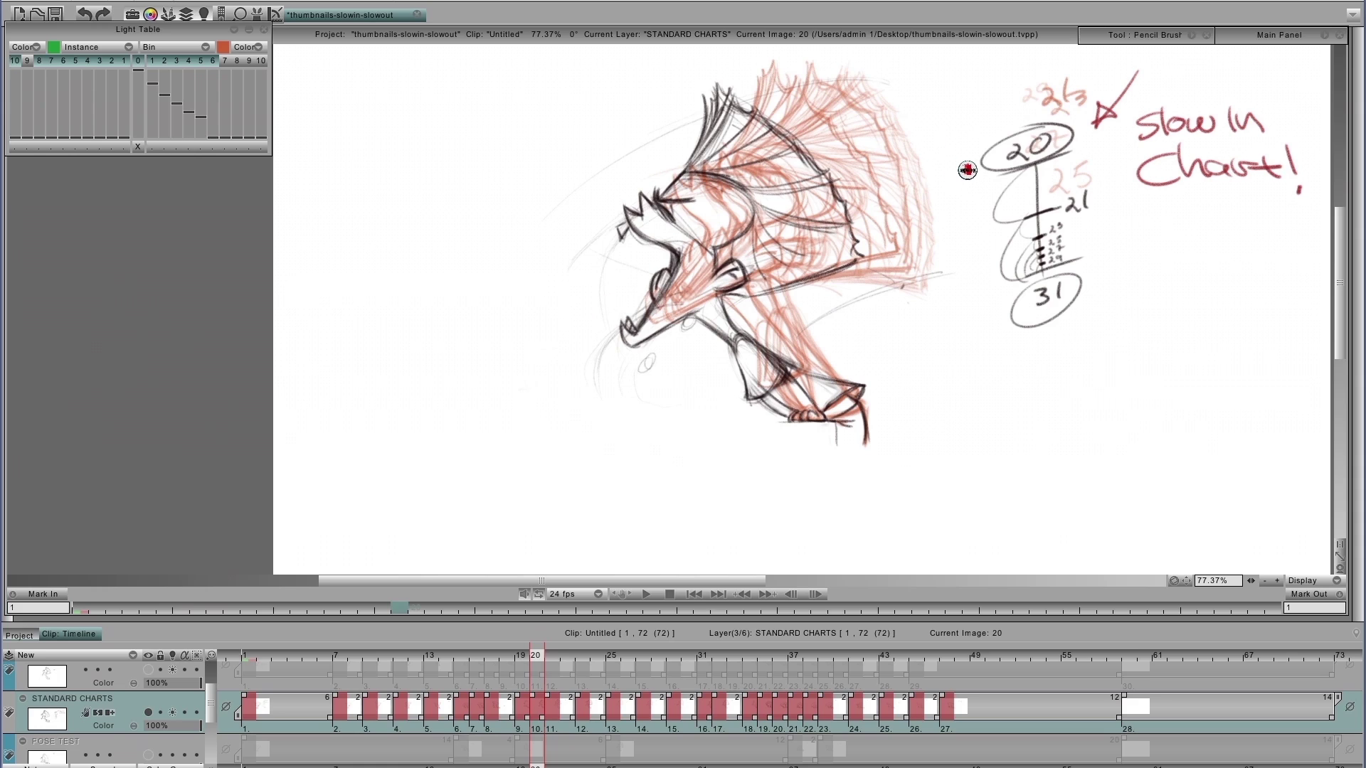
# - Flip through rough drawings 20 to 37 and back, settling on drawing 31
pyautogui.press('Right')
pyautogui.press('Right')
pyautogui.press('Right')
pyautogui.press('Right')
pyautogui.press('Right')
pyautogui.press('Right')
pyautogui.press('Right')
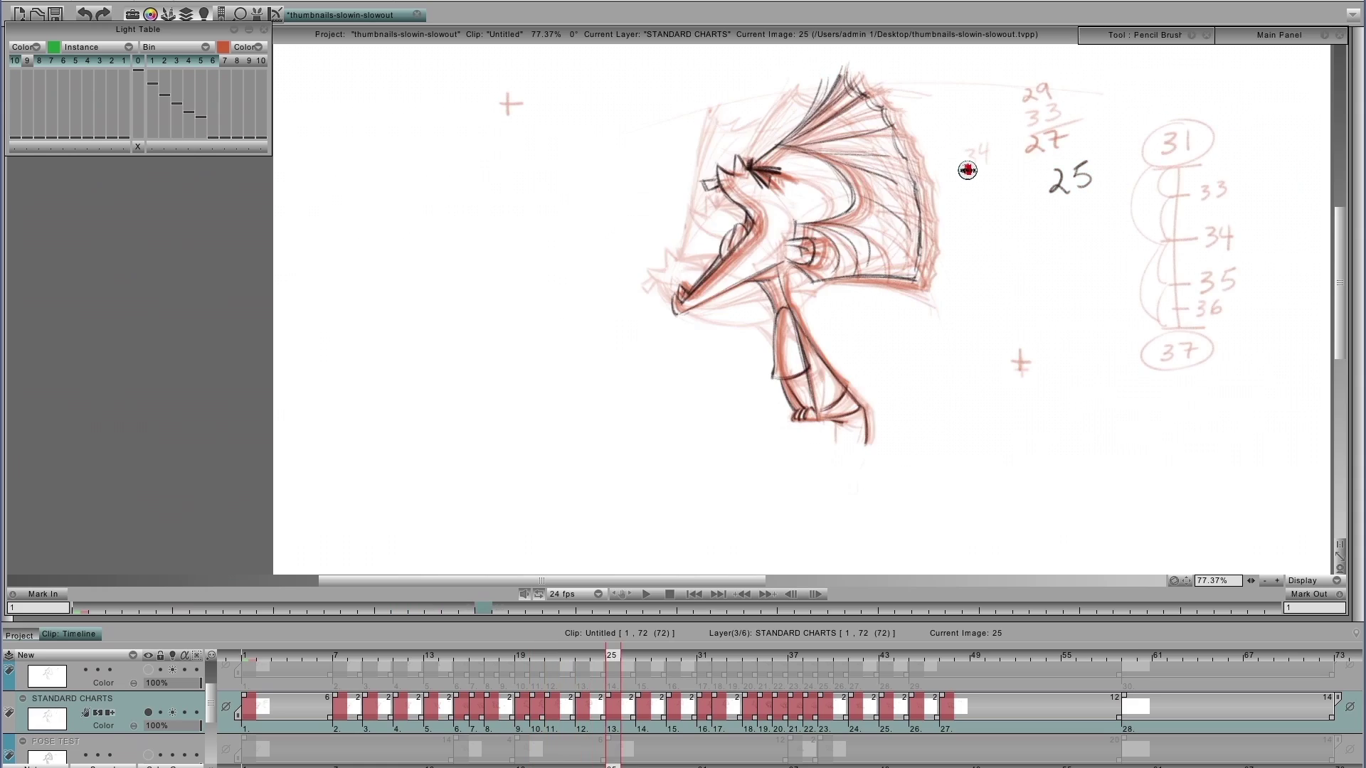
pyautogui.press('Right')
pyautogui.press('Right')
pyautogui.press('Right')
pyautogui.press('Right')
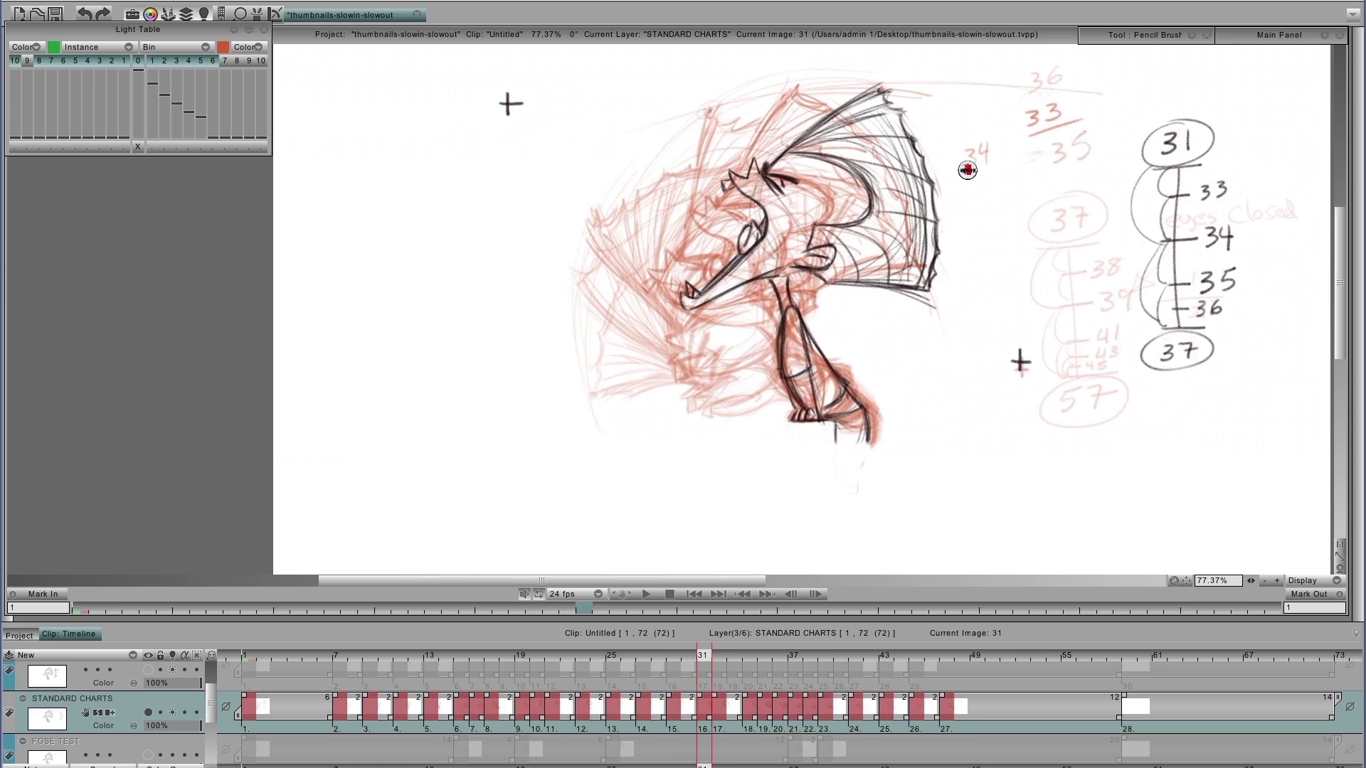
pyautogui.press('Right')
pyautogui.press('Right')
pyautogui.press('Right')
pyautogui.press('Right')
pyautogui.press('Right')
pyautogui.press('Right')
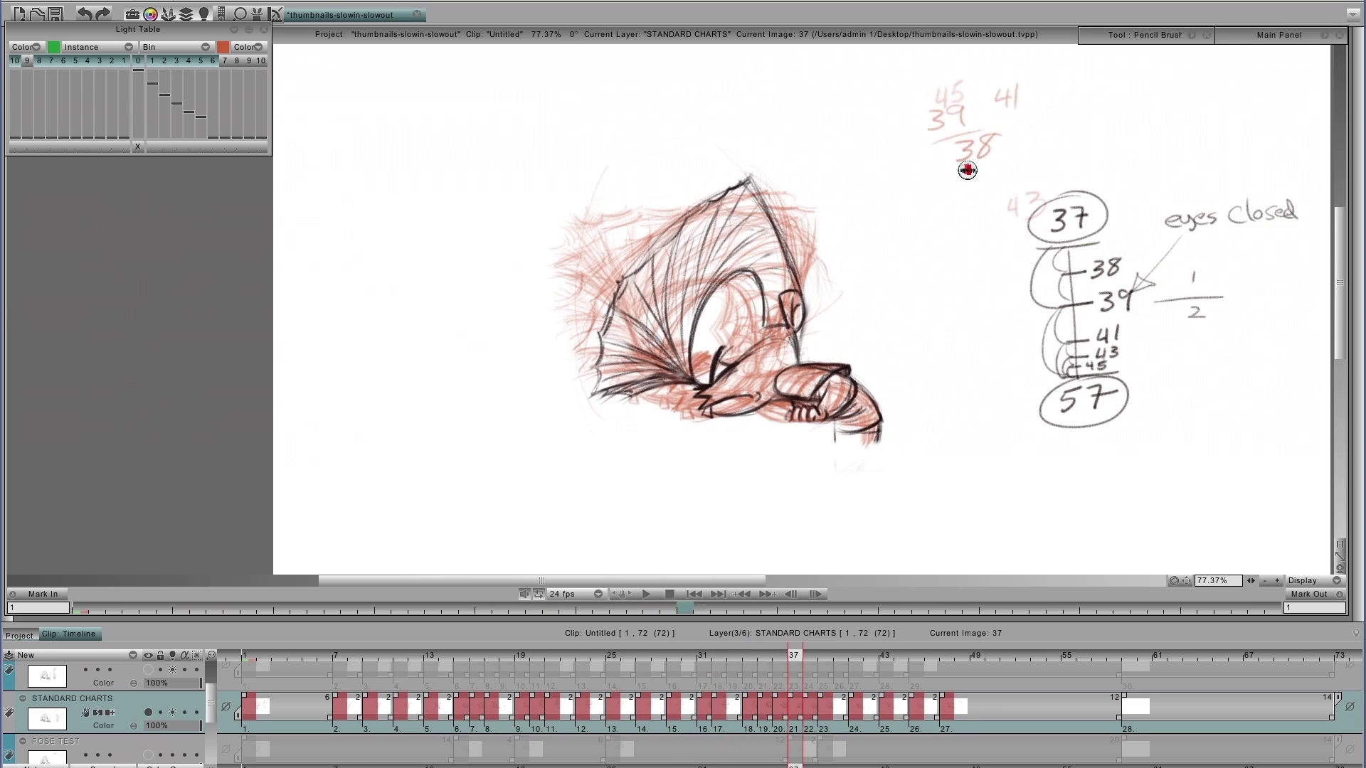
pyautogui.press('Left')
pyautogui.press('Left')
pyautogui.press('Left')
pyautogui.press('Left')
pyautogui.press('Left')
pyautogui.press('Left')
pyautogui.press('Left')
pyautogui.press('Left')
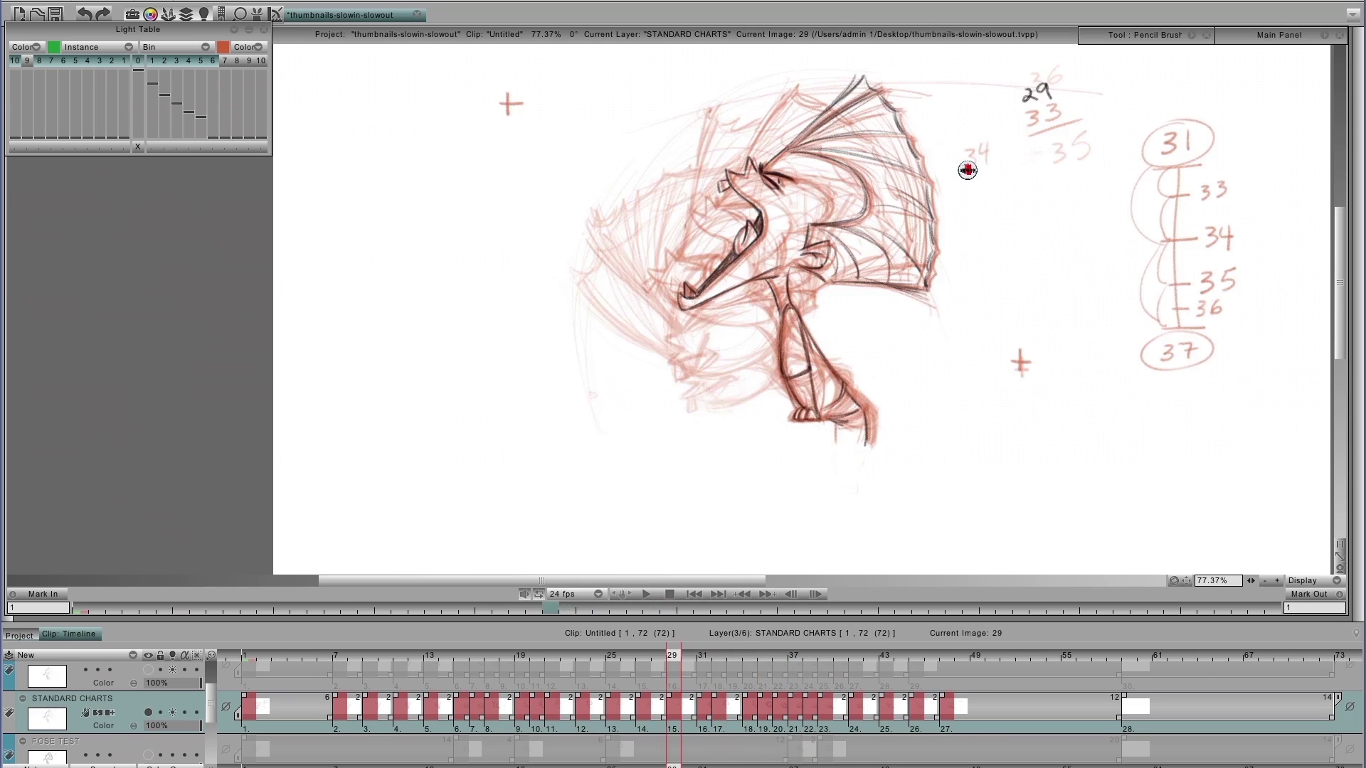
pyautogui.press('Left')
pyautogui.press('Left')
pyautogui.press('Right')
pyautogui.press('Right')
pyautogui.press('Right')
pyautogui.press('Right')
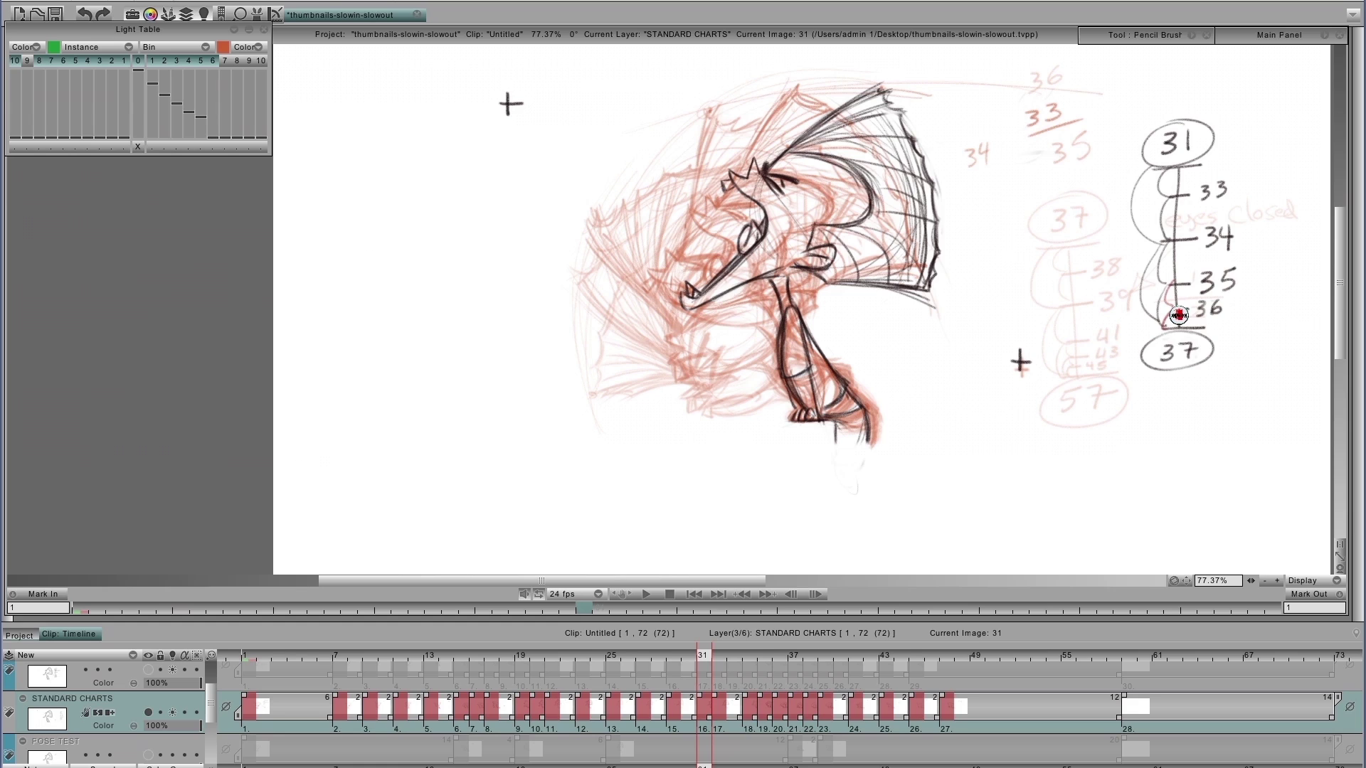
# - Step one frame at a time from drawing 31 through in-betweens 32 to 36
pyautogui.press('Right')
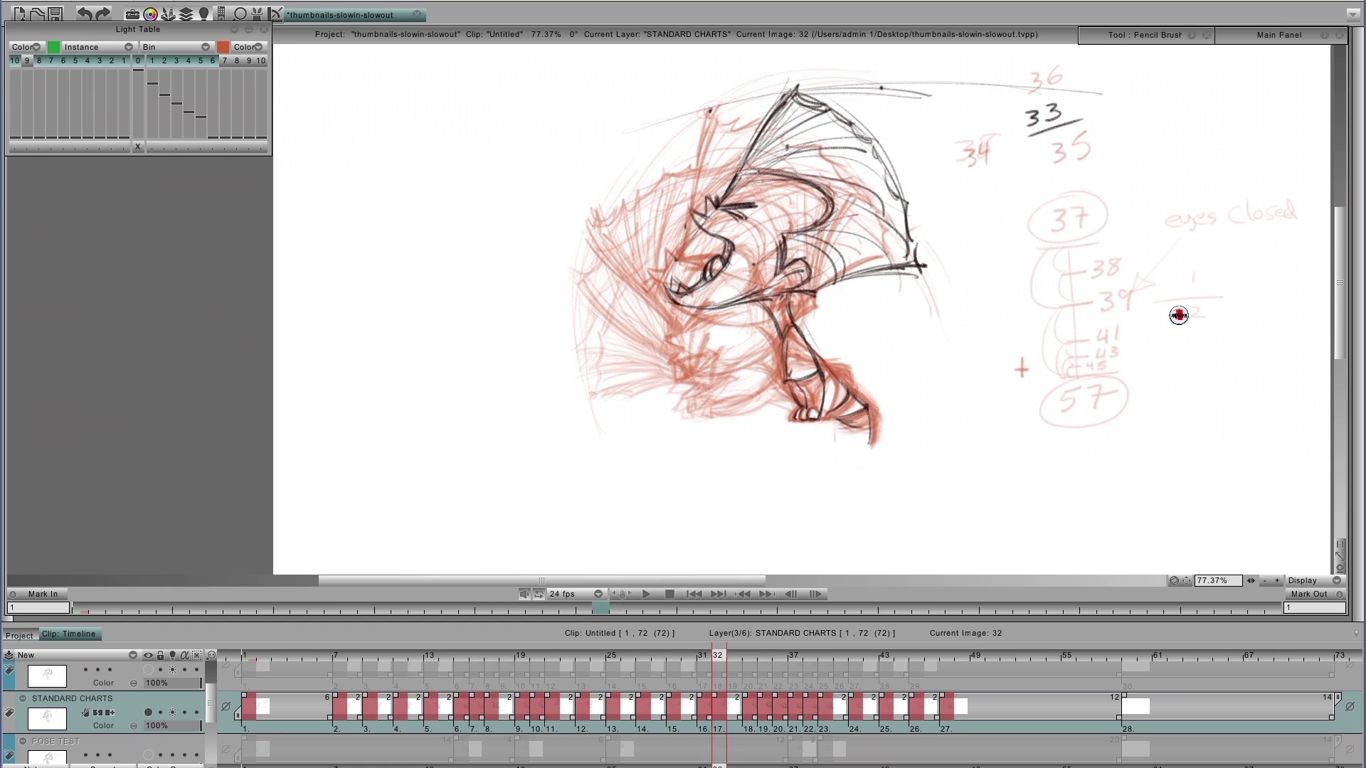
pyautogui.press('Right')
pyautogui.press('Right')
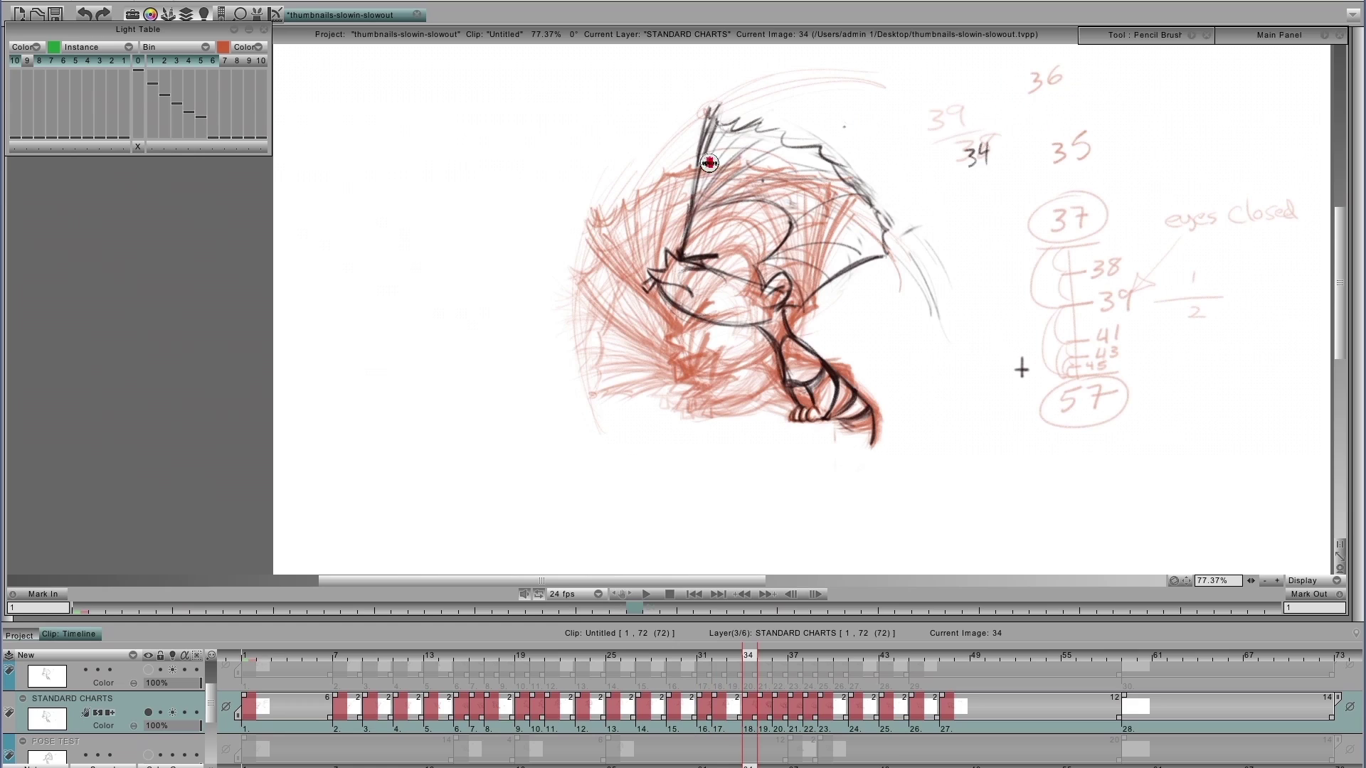
pyautogui.press('Right')
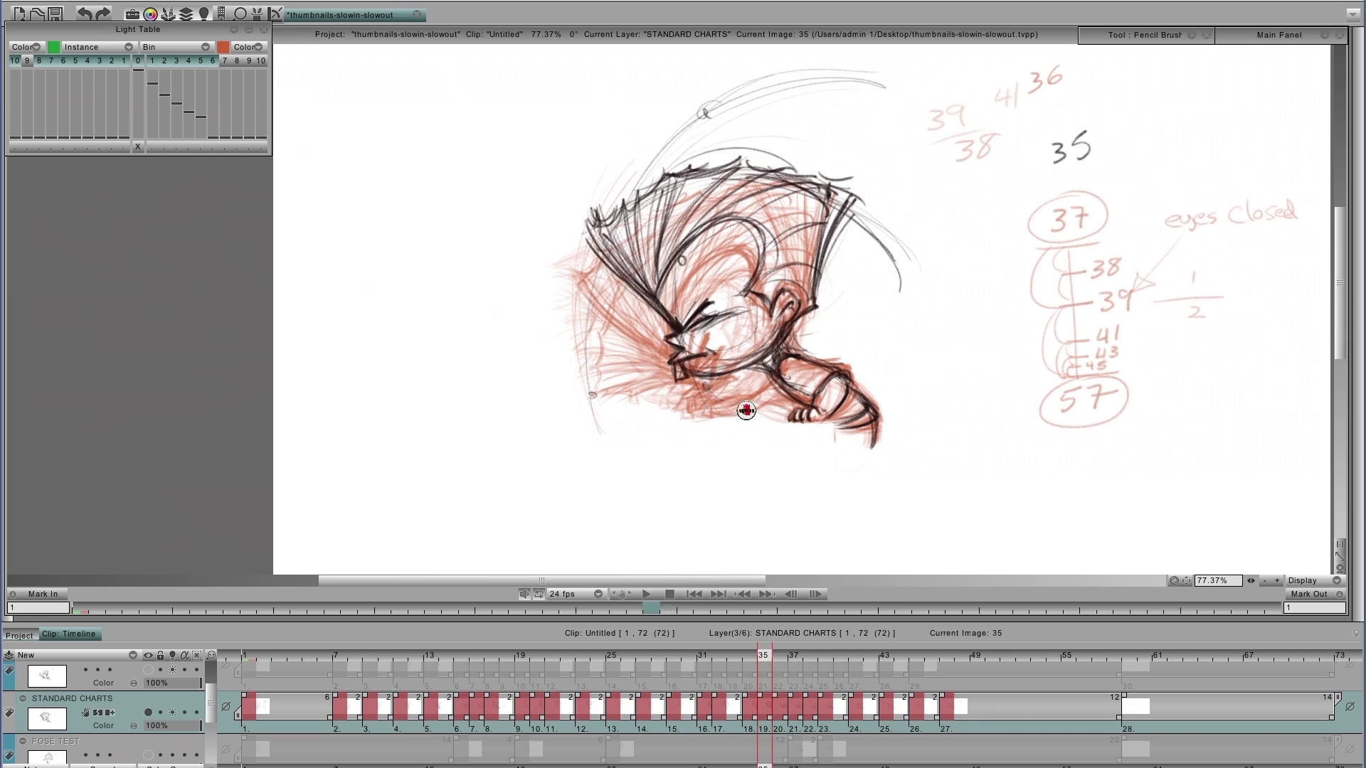
pyautogui.press('Right')
pyautogui.press('Right')
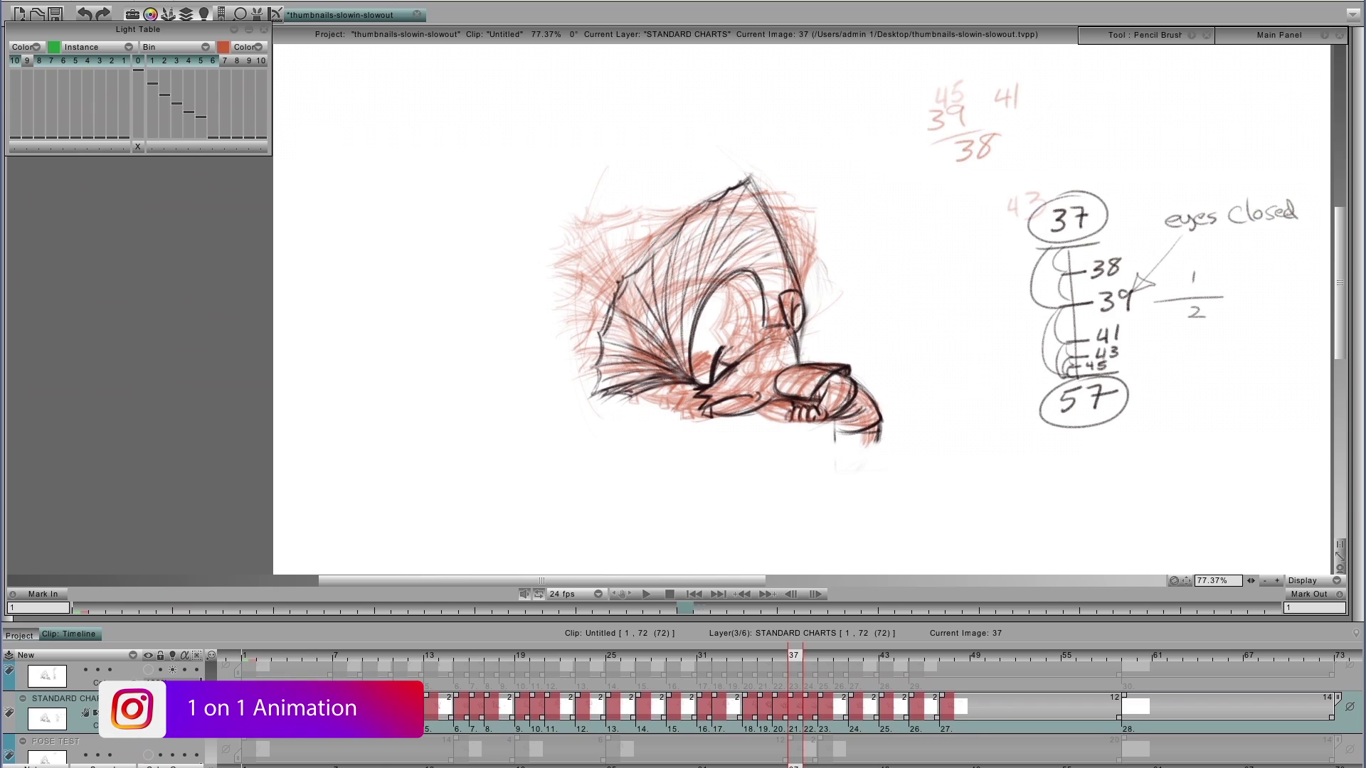
# - Turn off the light table and flip between drawings 32 and 38, landing on 37
pyautogui.press('l')
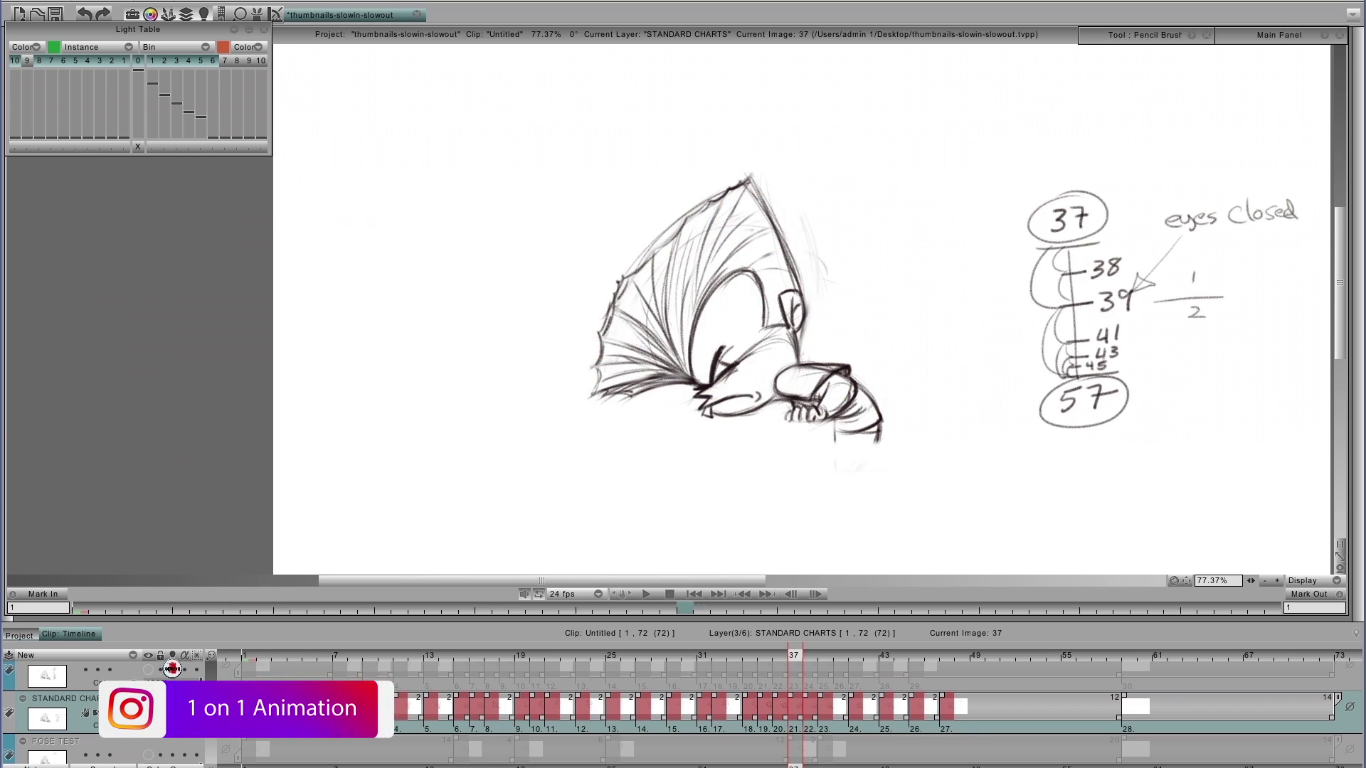
pyautogui.press('Left')
pyautogui.press('Left')
pyautogui.press('Left')
pyautogui.press('Left')
pyautogui.press('Left')
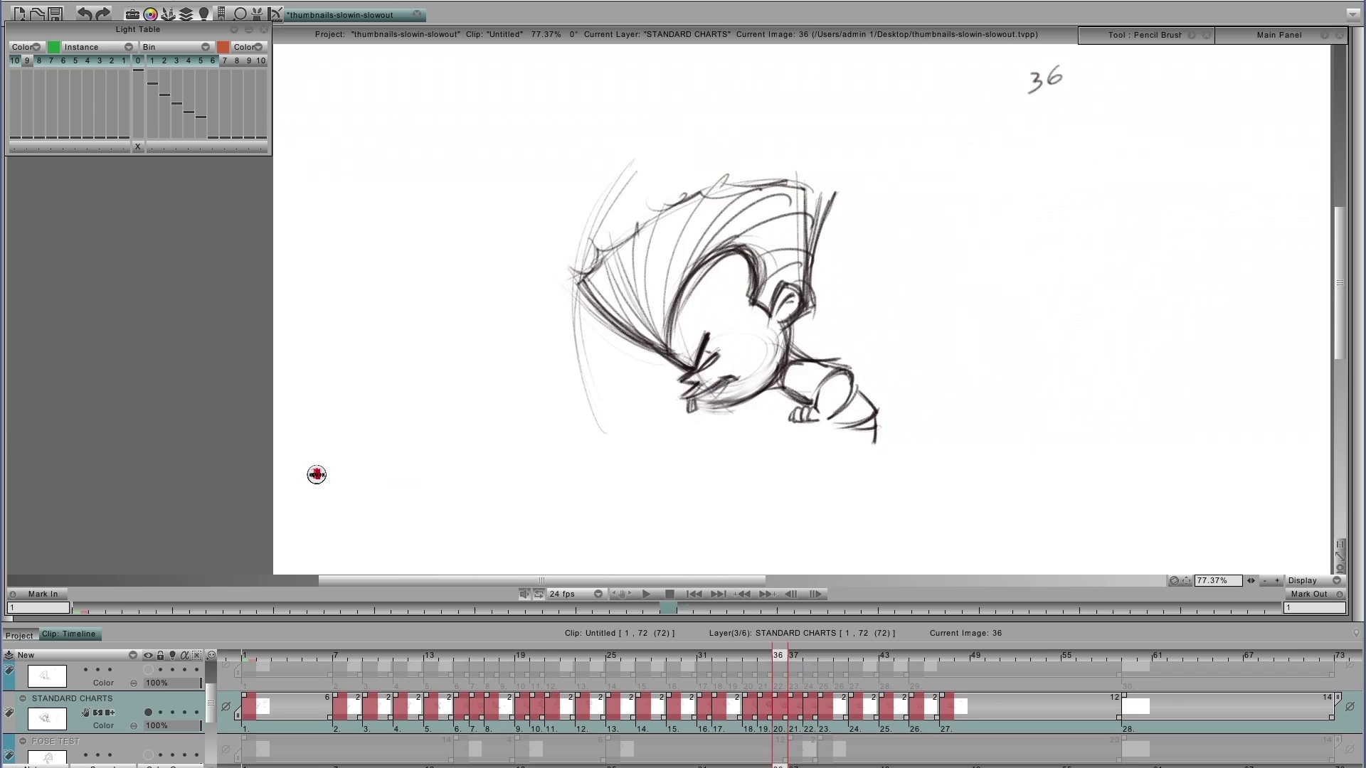
pyautogui.press('Right')
pyautogui.press('Right')
pyautogui.press('Right')
pyautogui.press('Right')
pyautogui.press('Right')
pyautogui.press('Right')
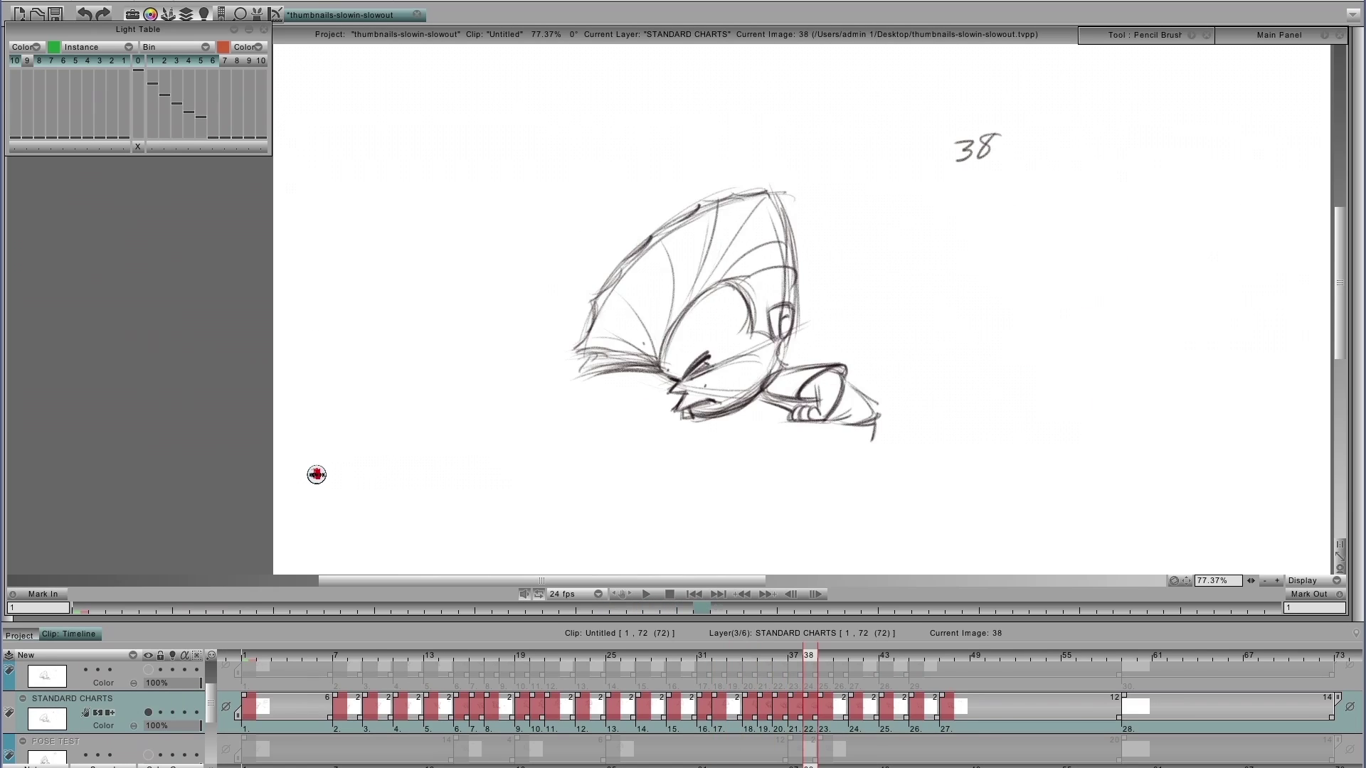
pyautogui.press('Left')
pyautogui.press('Left')
pyautogui.press('Right')
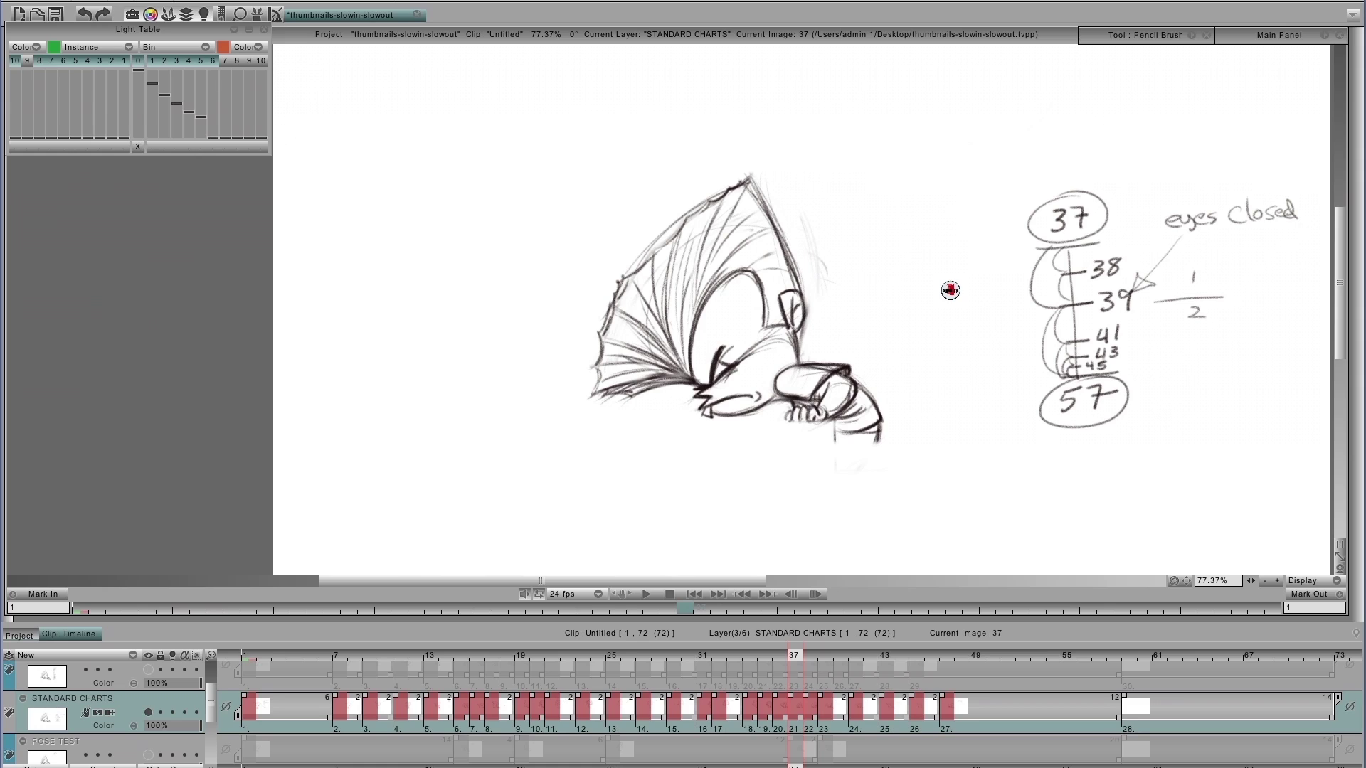
# - Flip through slow-in drawings 38, 39, 41, 43 and 45, then back to key 37
pyautogui.press('Right')
pyautogui.press('Left')
pyautogui.press('Right')
pyautogui.press('Right')
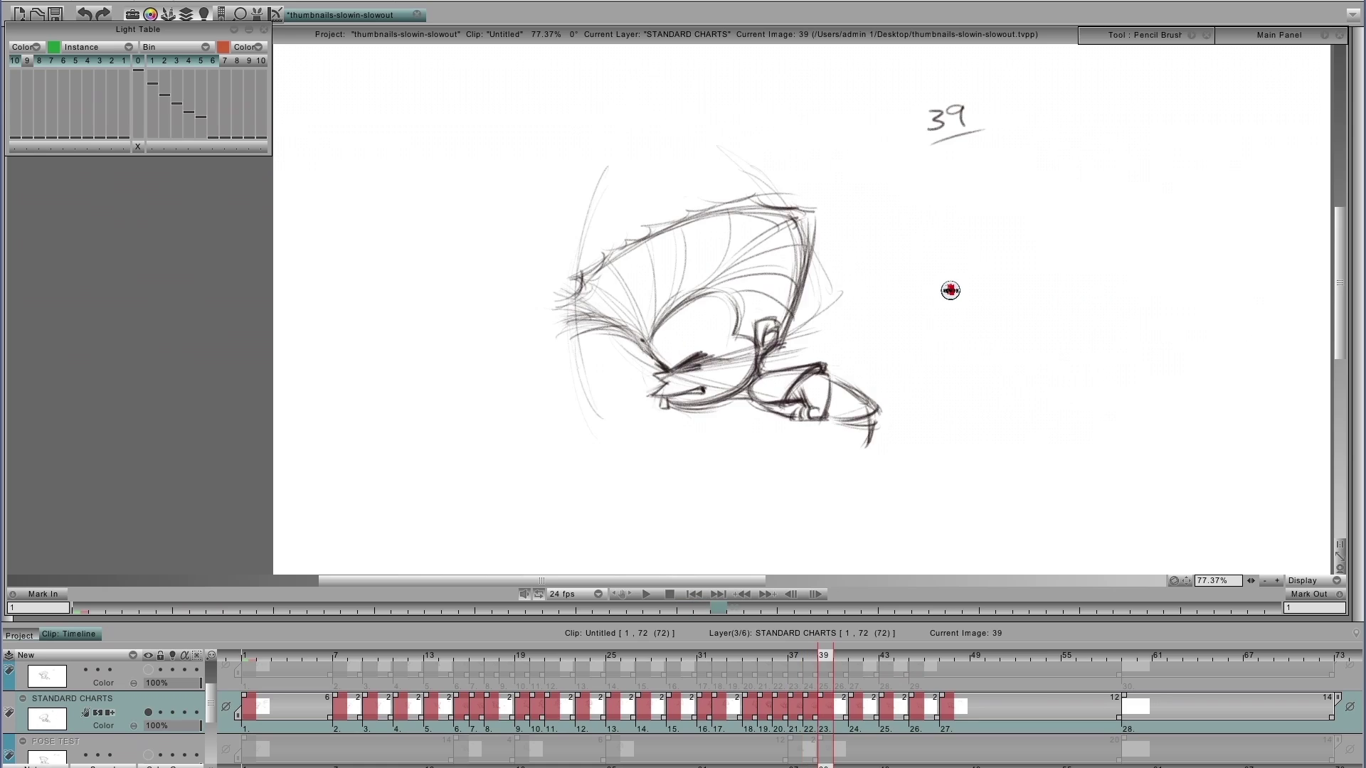
pyautogui.press('Right')
pyautogui.press('Right')
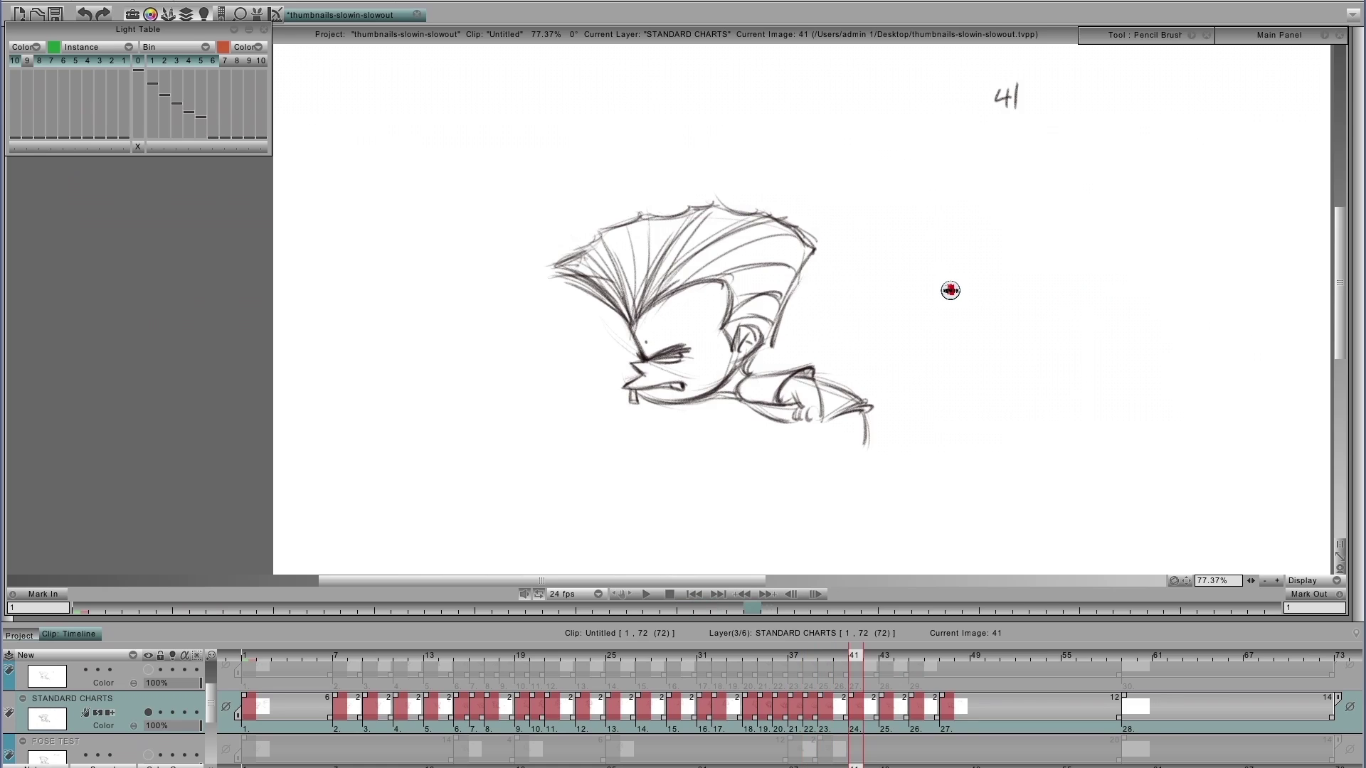
pyautogui.press('Right')
pyautogui.press('Right')
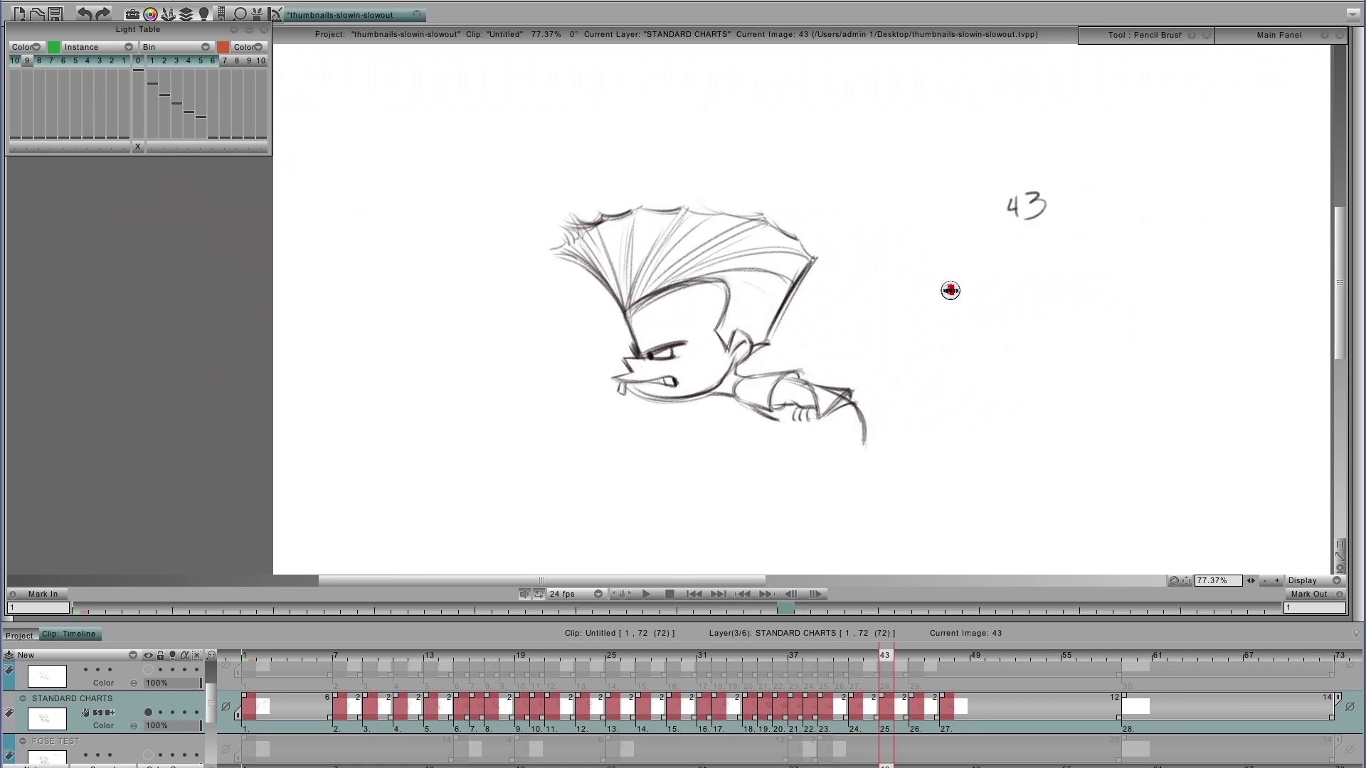
pyautogui.press('Right')
pyautogui.press('Right')
pyautogui.press('Right')
pyautogui.press('Right')
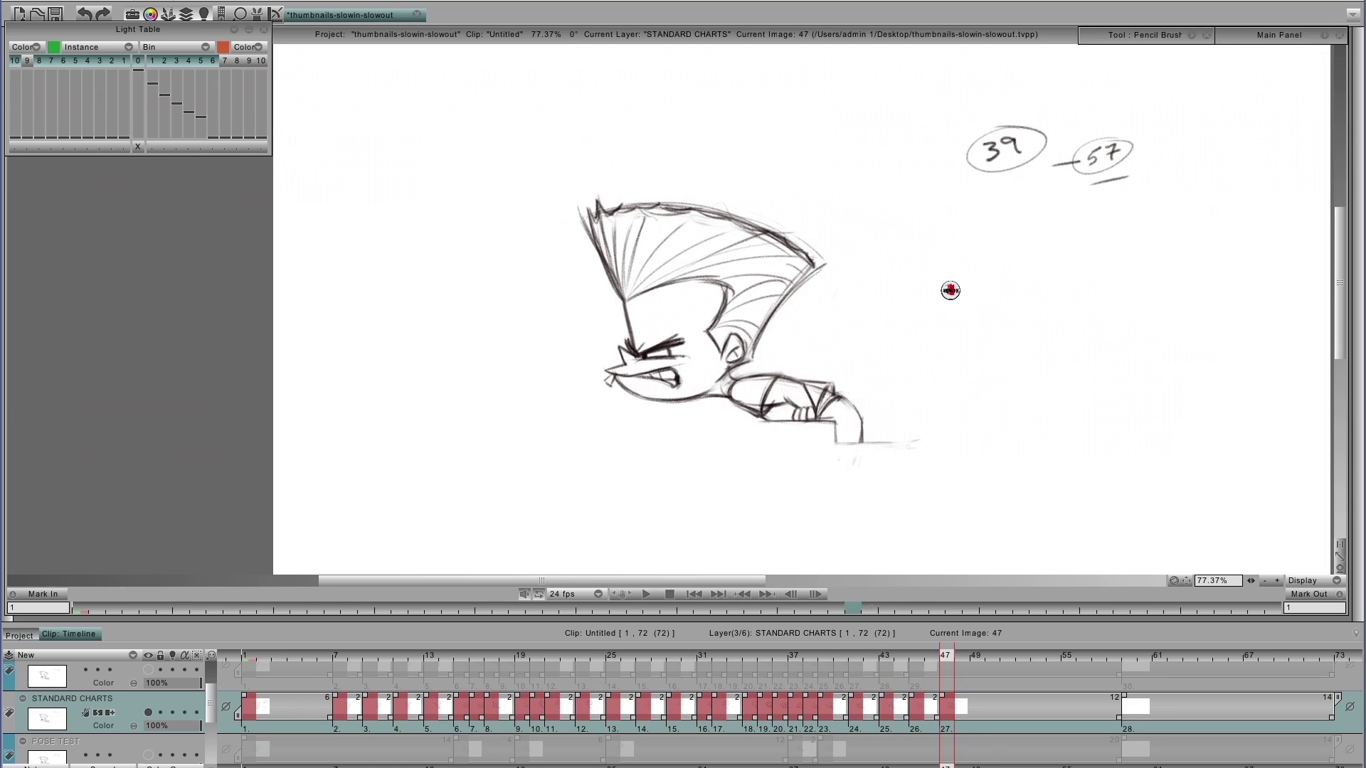
pyautogui.press('Left')
pyautogui.press('Left')
pyautogui.press('Left')
pyautogui.press('Left')
pyautogui.press('Left')
pyautogui.press('Left')
pyautogui.press('Left')
pyautogui.press('Left')
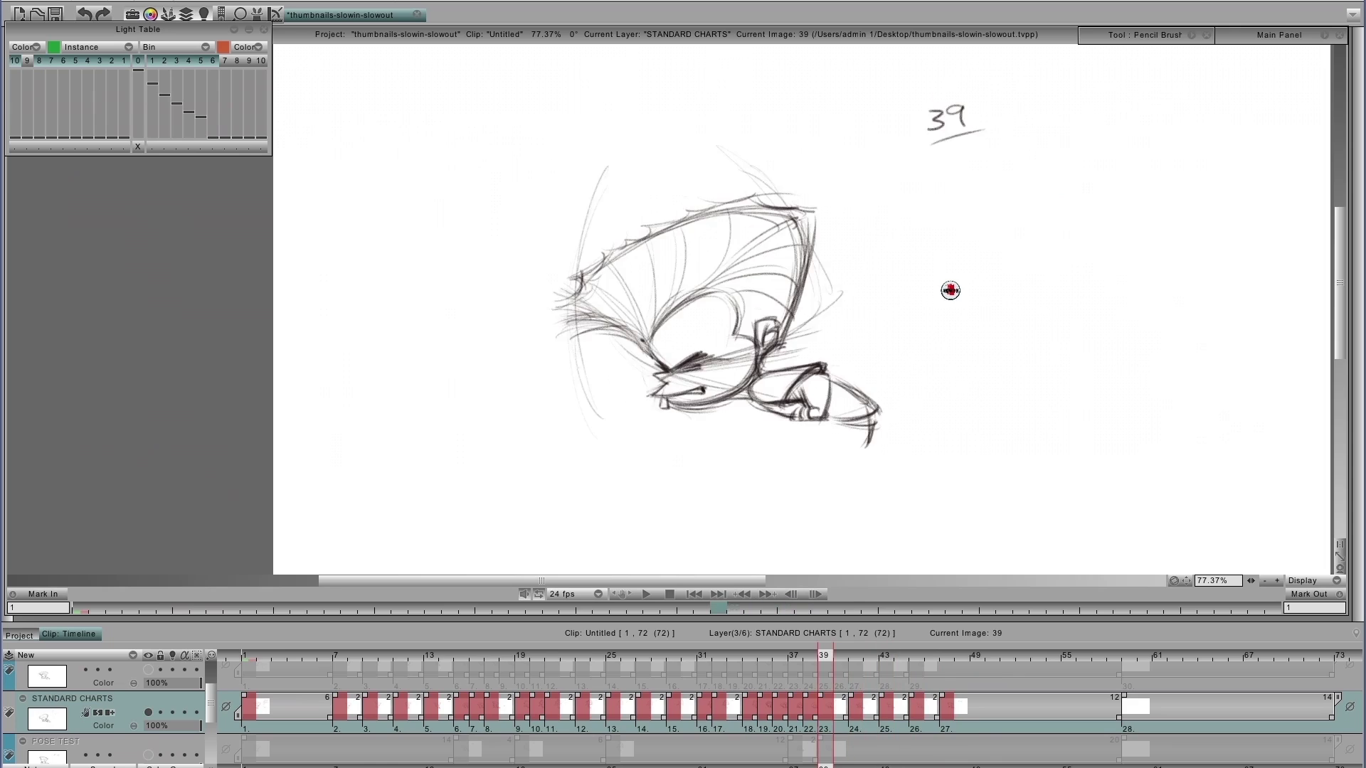
pyautogui.press('Left')
pyautogui.press('Left')
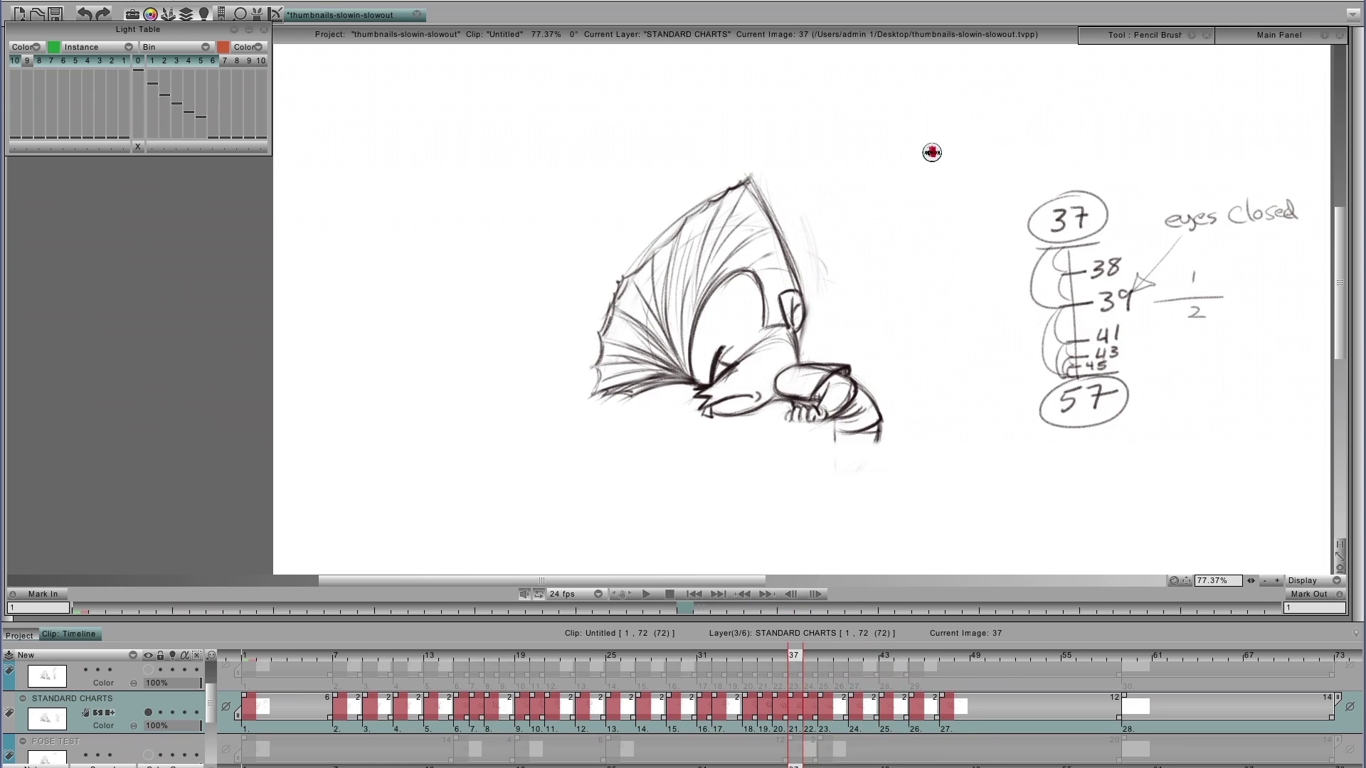
# - Write 'slow In Chart!' in red above the chart with an arrow pointing to 39
pyautogui.moveTo(927, 139)
pyautogui.mouseDown()
pyautogui.moveTo(896, 142)
pyautogui.moveTo(912, 162)
pyautogui.moveTo(1053, 91)
pyautogui.mouseUp()
pyautogui.click(1013, 116)
pyautogui.moveTo(1103, 68)
pyautogui.mouseDown()
pyautogui.moveTo(1088, 76)
pyautogui.moveTo(1142, 85)
pyautogui.moveTo(1224, 51)
pyautogui.moveTo(1247, 84)
pyautogui.mouseUp()
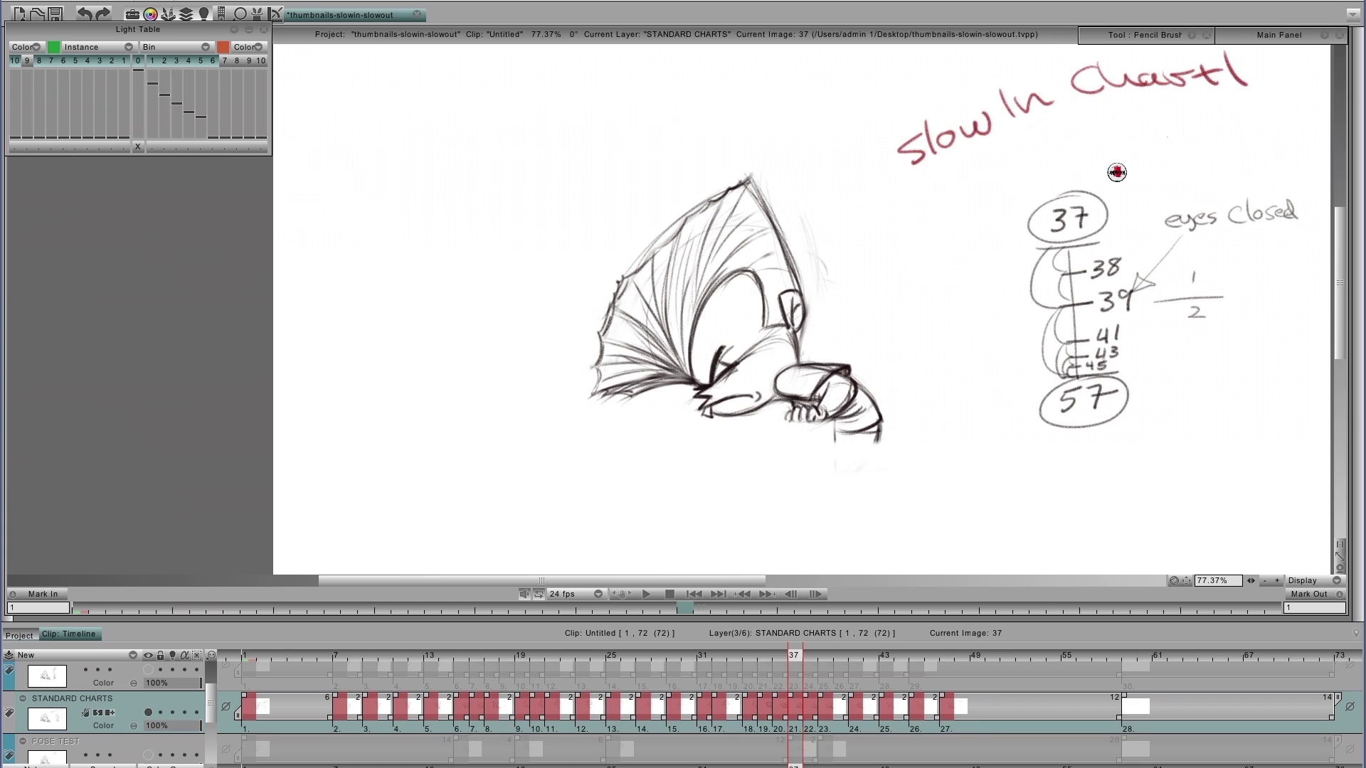
pyautogui.moveTo(985, 149)
pyautogui.mouseDown()
pyautogui.moveTo(1004, 308)
pyautogui.moveTo(1011, 283)
pyautogui.moveTo(1027, 302)
pyautogui.moveTo(999, 312)
pyautogui.mouseUp()
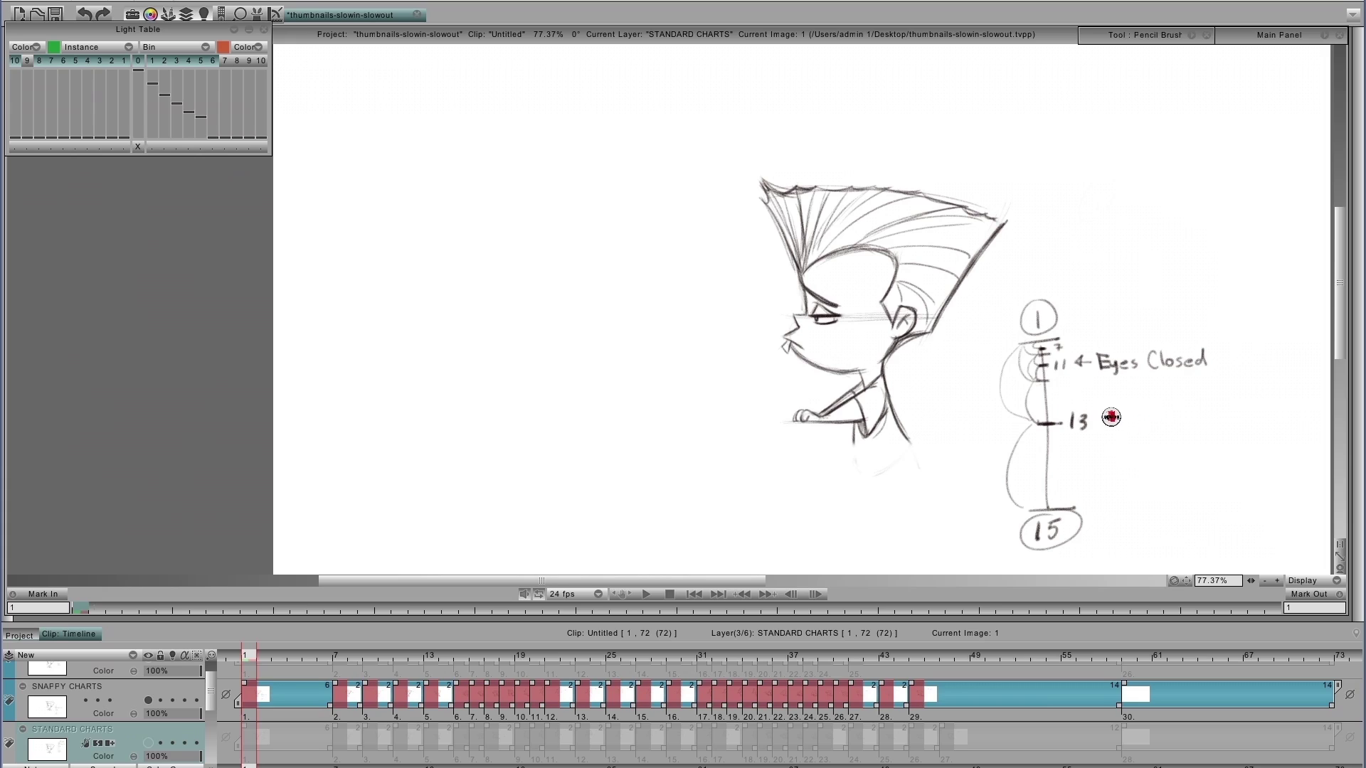
# - On the SNAPPY CHARTS layer, draw a red arrow and underline at the 13 mark
pyautogui.press('Up')
pyautogui.moveTo(1101, 423)
pyautogui.mouseDown()
pyautogui.moveTo(1189, 420)
pyautogui.moveTo(1102, 423)
pyautogui.moveTo(1114, 431)
pyautogui.mouseUp()
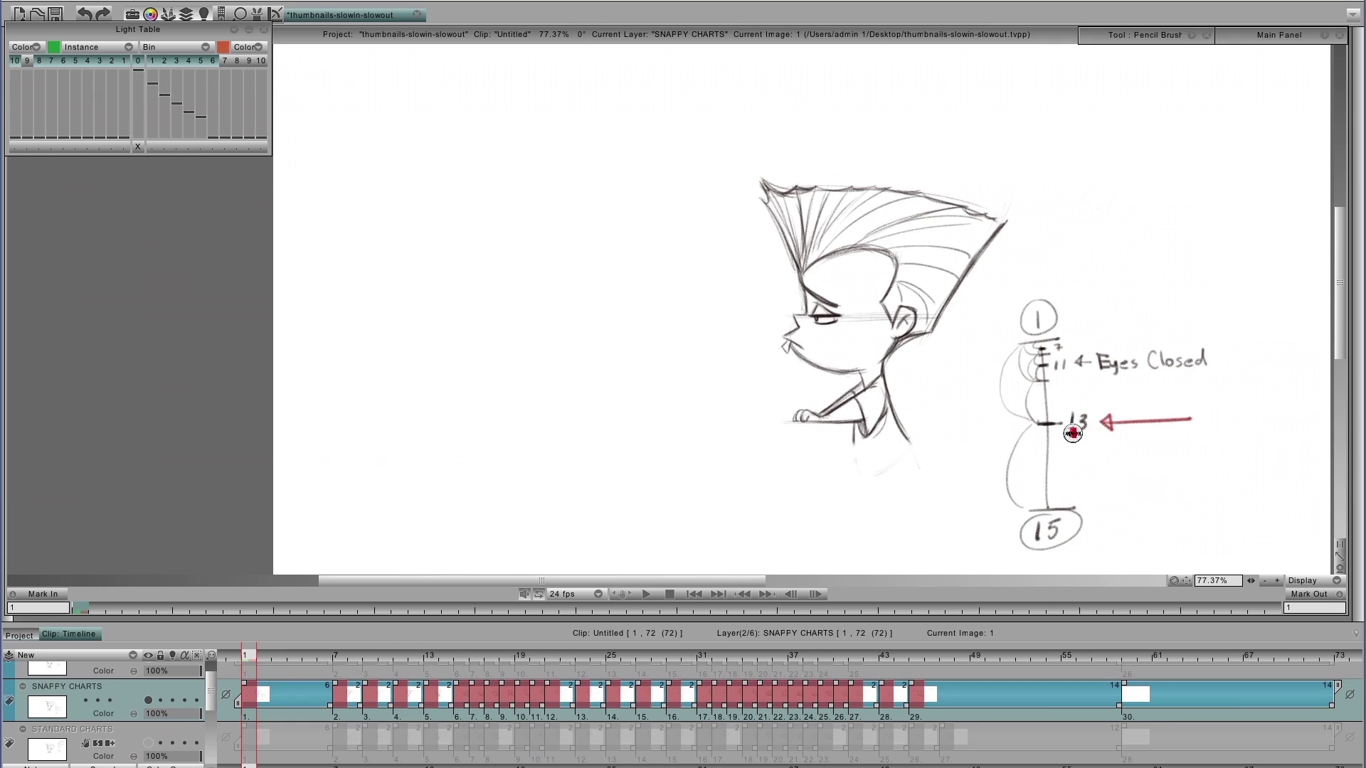
pyautogui.moveTo(1094, 432); pyautogui.dragTo(1068, 432)
# - Add two red ticks beside 11 and a 7, then show the layer's onion-skin ghosts
pyautogui.moveTo(1035, 349); pyautogui.dragTo(1048, 358)
pyautogui.moveTo(1056, 344); pyautogui.dragTo(1057, 350)
pyautogui.click(171, 699)
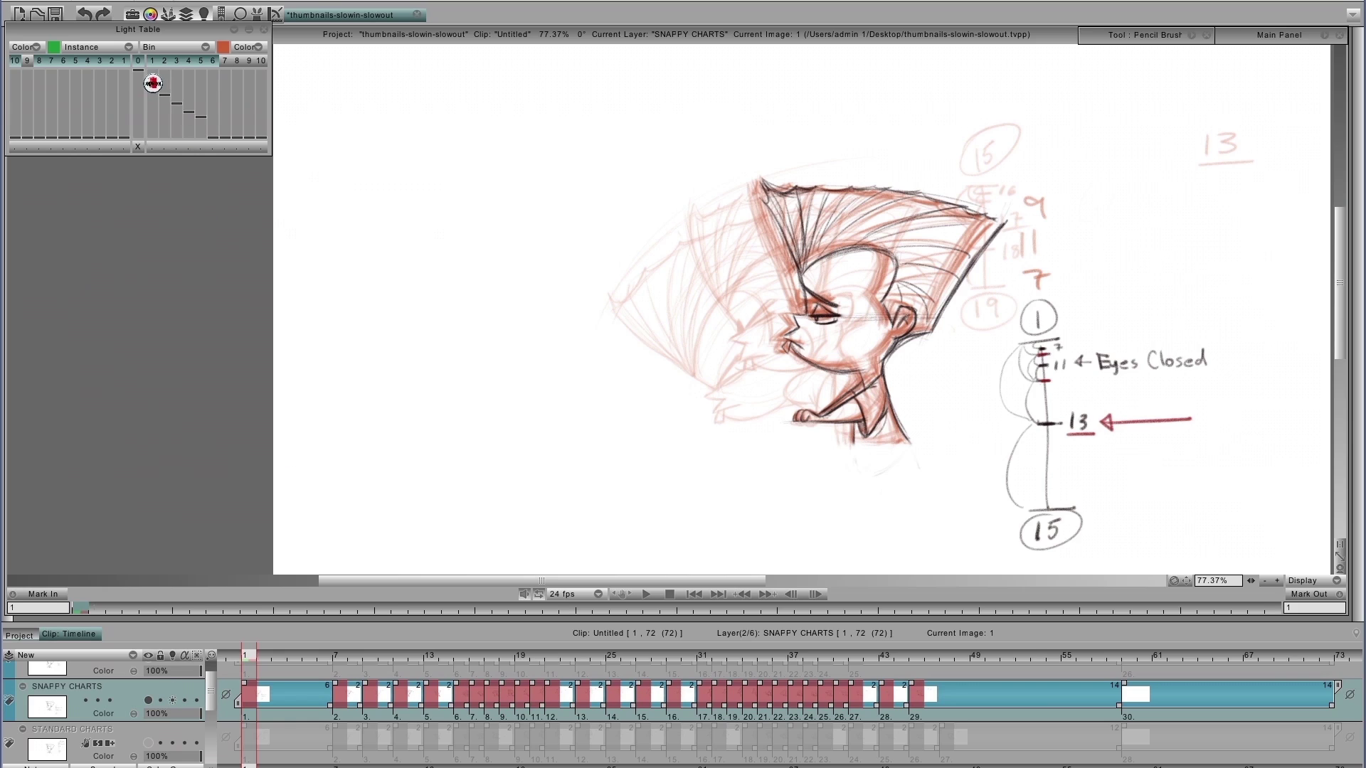
# - Fade the onion-skin ghosts and flip between drawings 1, 7, 9, 11 and 13
pyautogui.moveTo(153, 83); pyautogui.dragTo(201, 131)
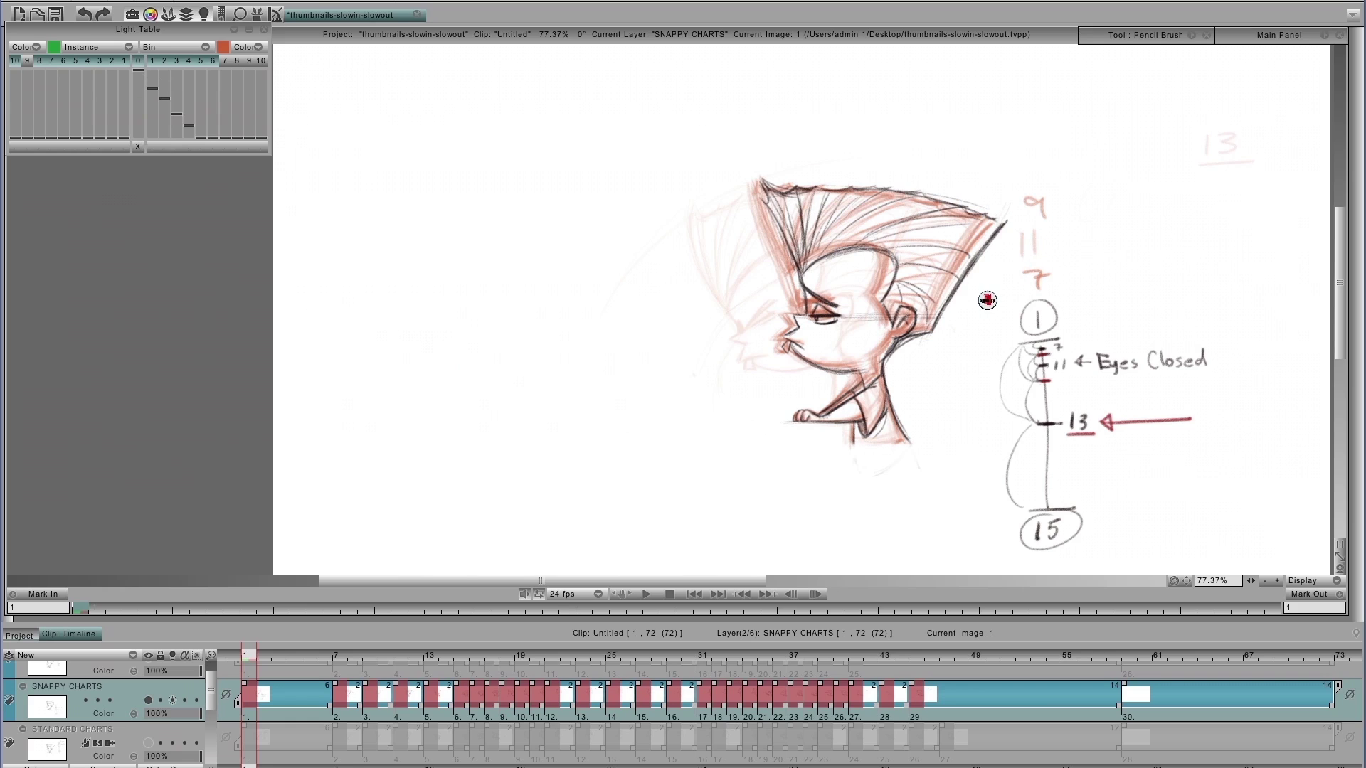
pyautogui.press('Right')
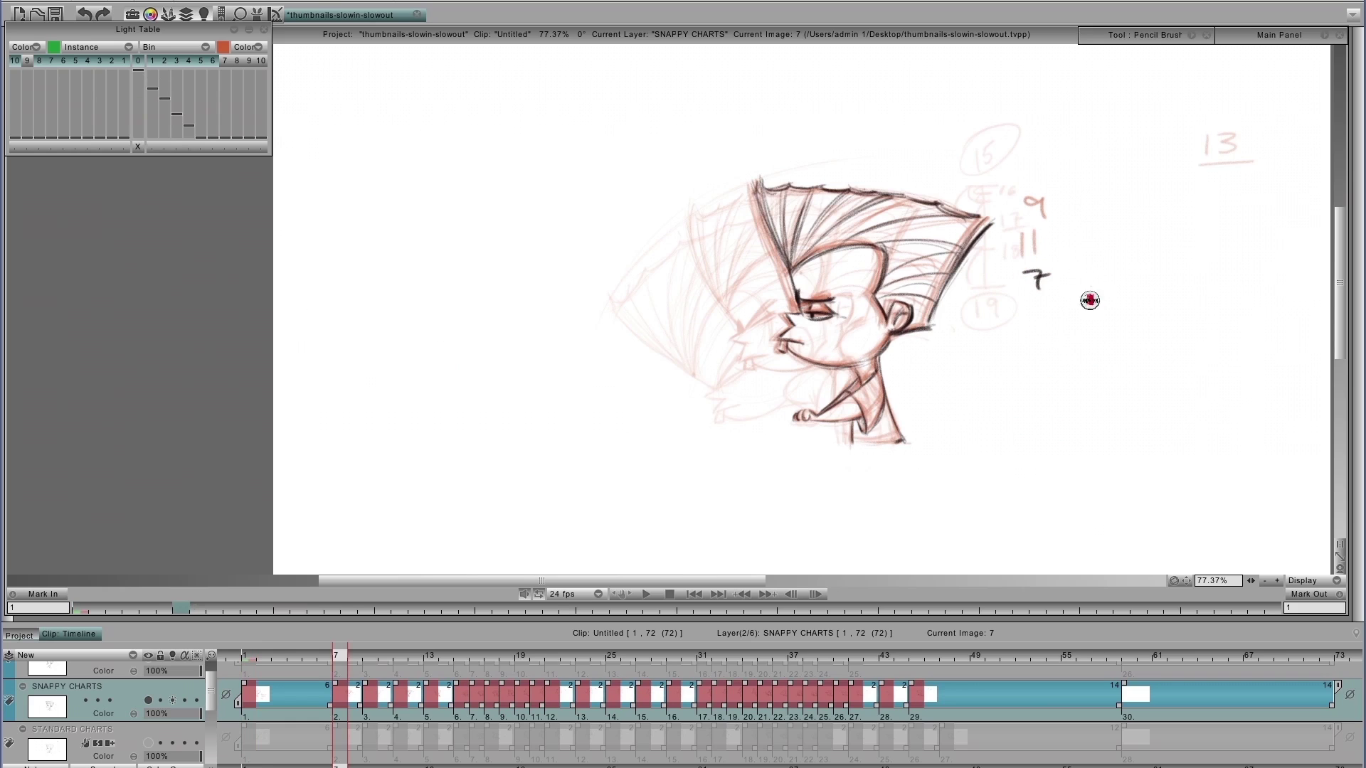
pyautogui.press('Right')
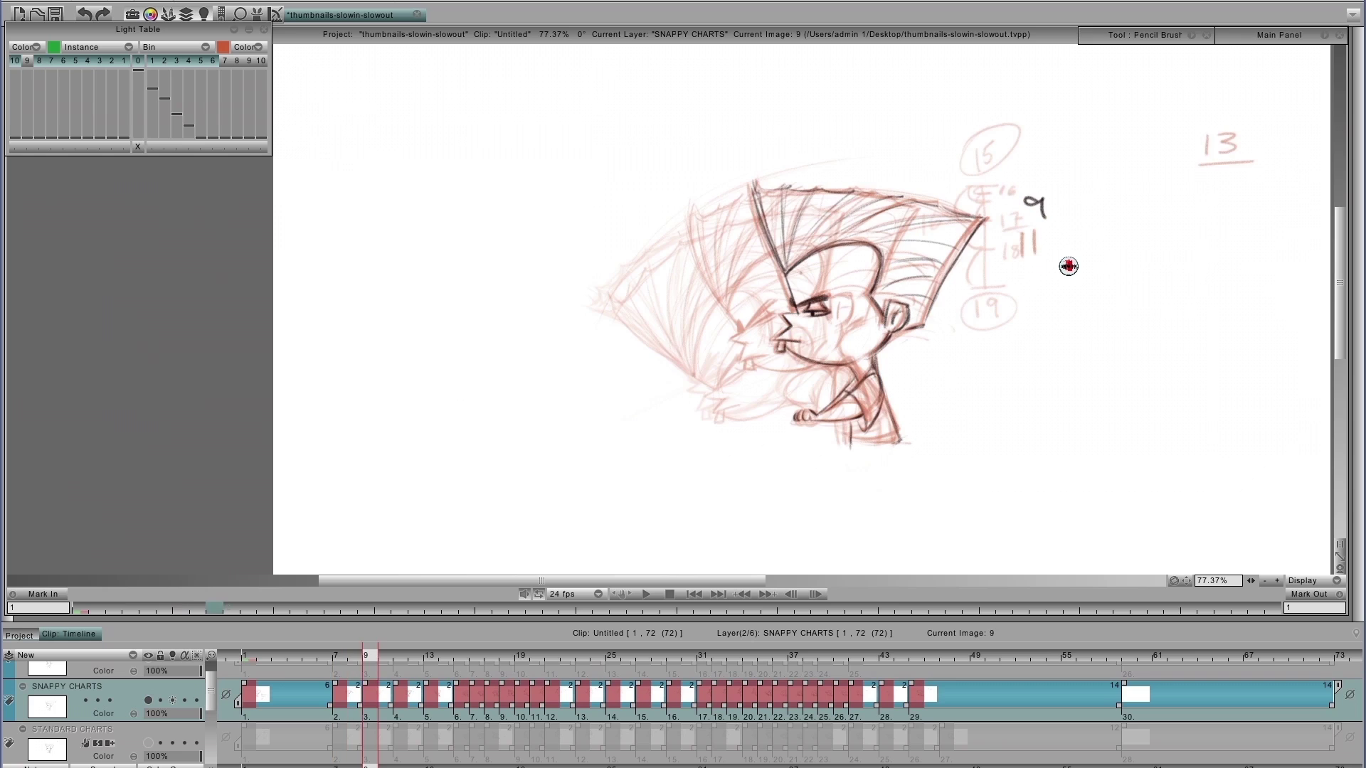
pyautogui.press('Right')
pyautogui.press('Right')
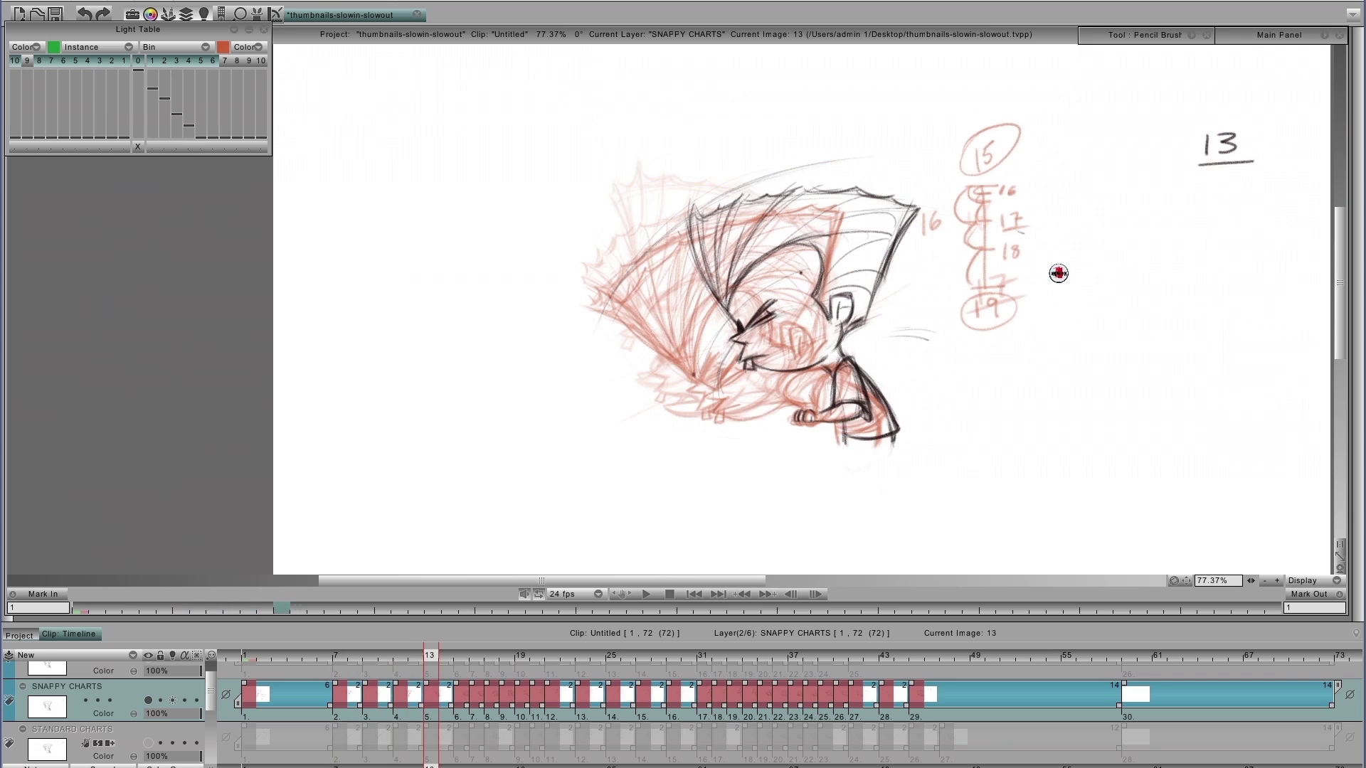
pyautogui.press('Left')
pyautogui.press('Left')
pyautogui.press('Left')
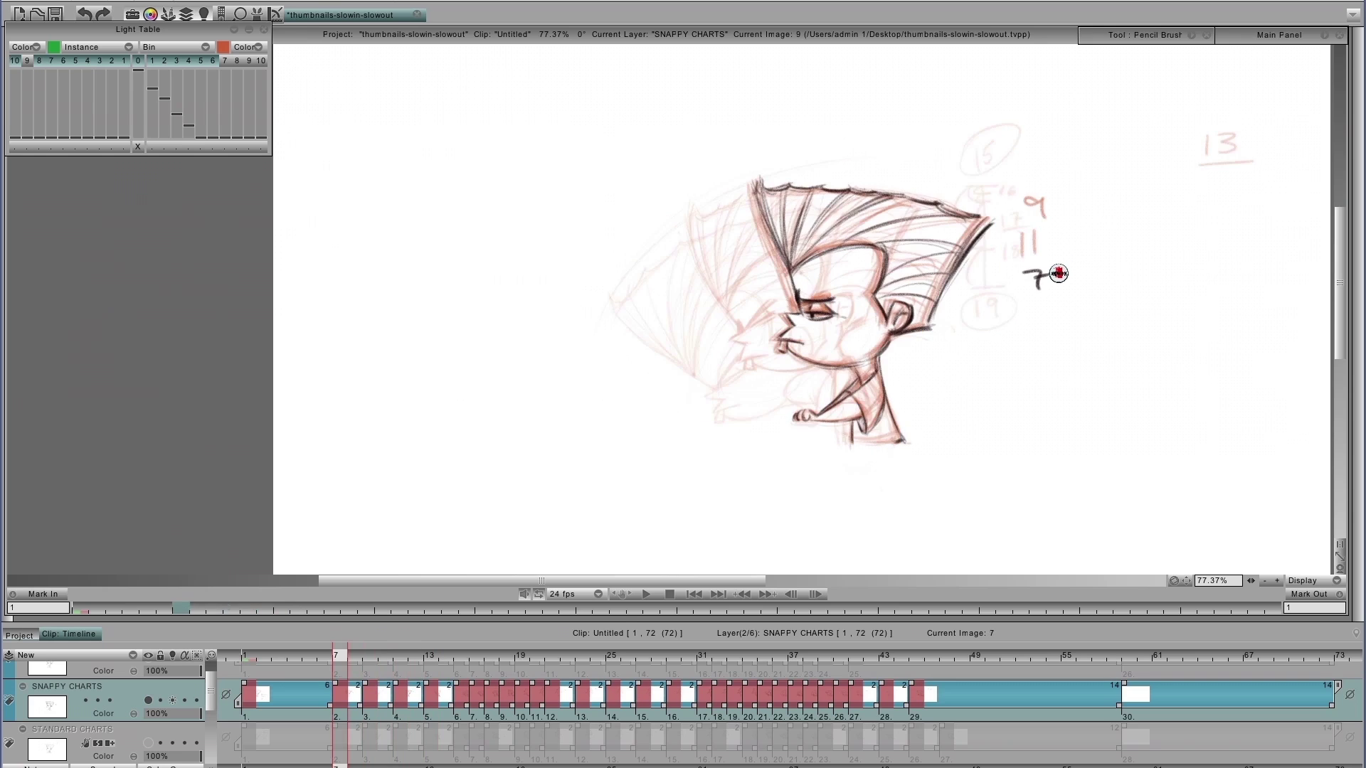
pyautogui.press('Right')
pyautogui.press('Right')
pyautogui.press('Right')
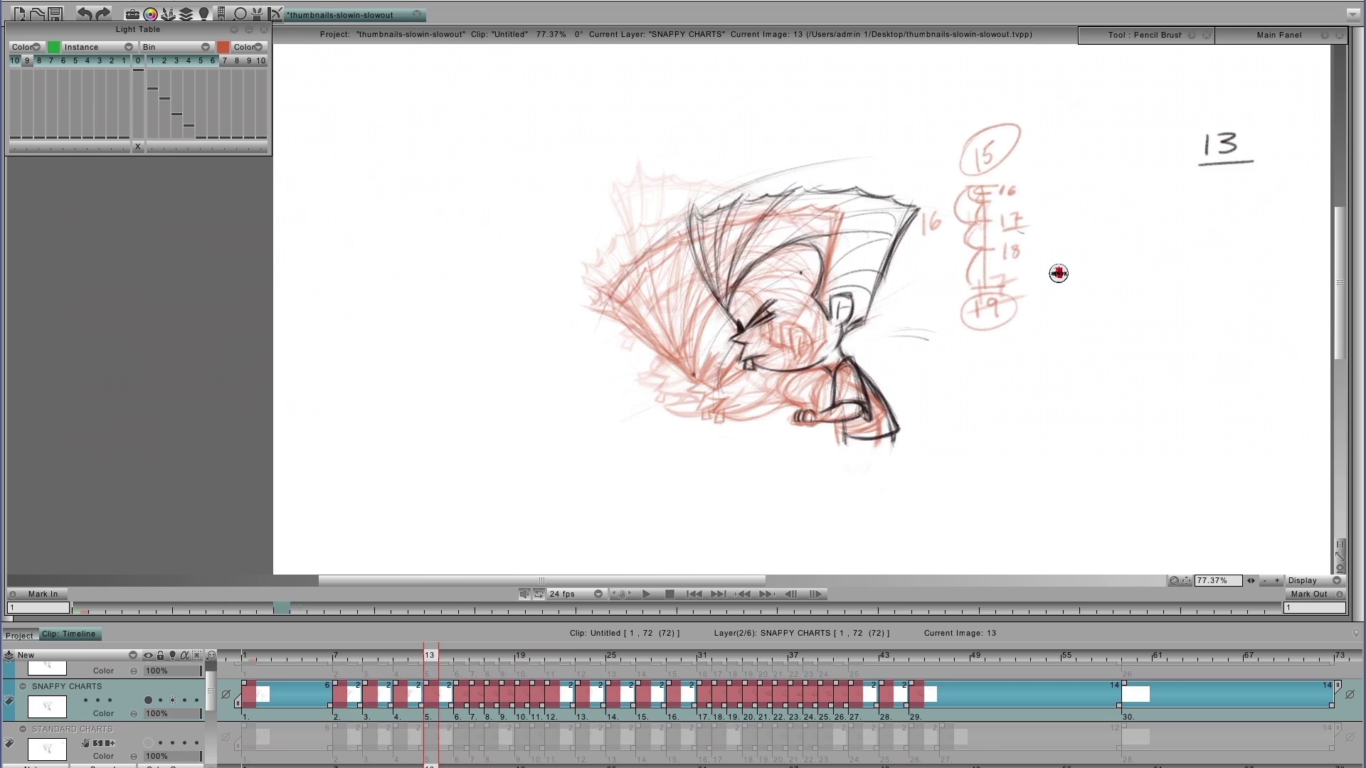
pyautogui.press('Left')
pyautogui.press('Left')
pyautogui.press('Left')
pyautogui.press('Left')
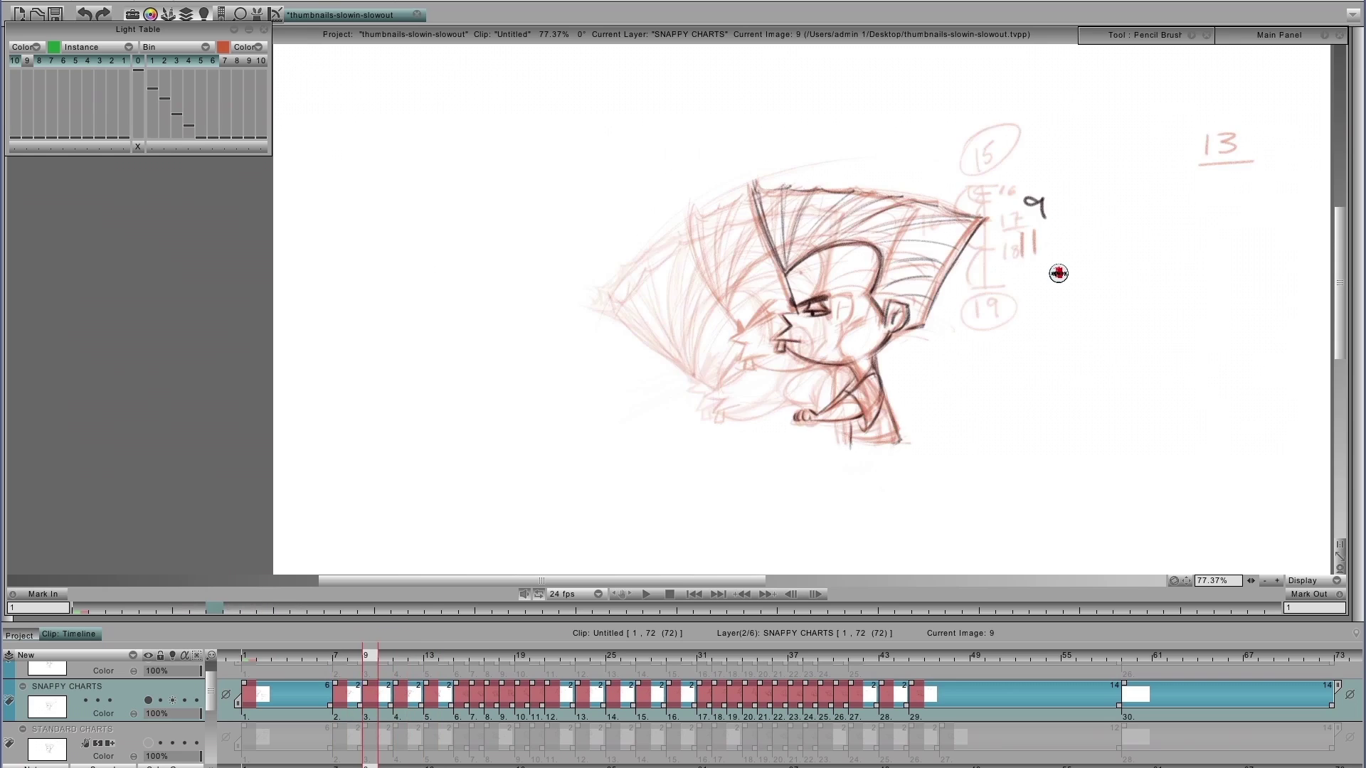
pyautogui.press('Right')
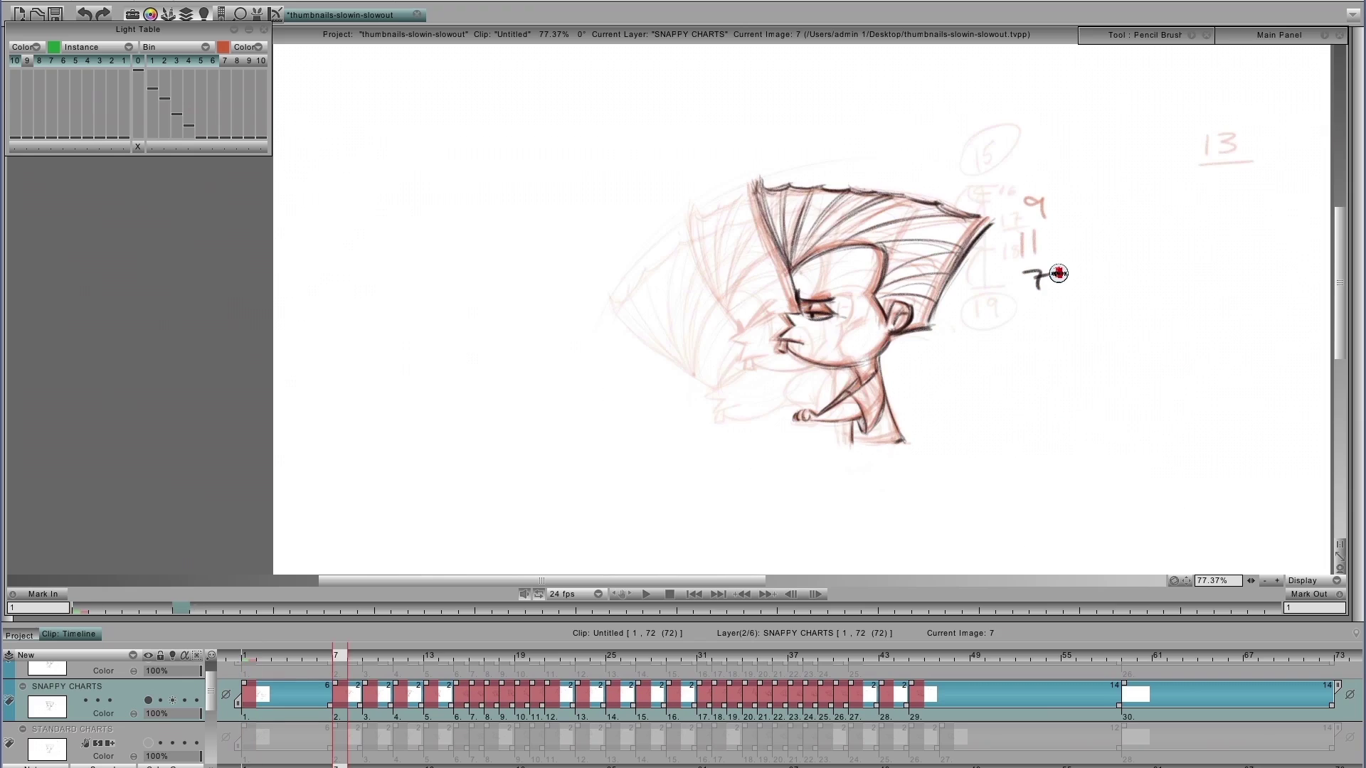
pyautogui.press('Left')
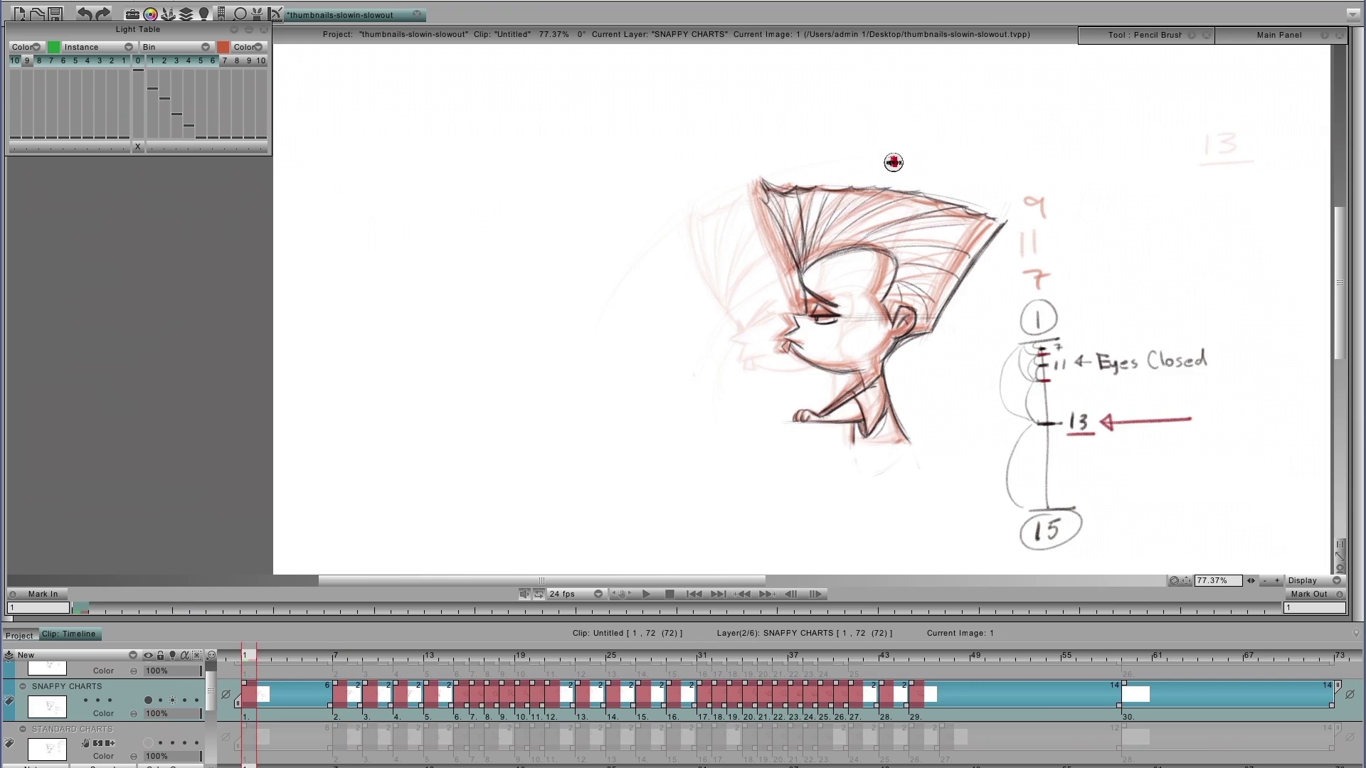
# - Draw a red arc above the hair on drawing 1, then step ahead to drawing 15
pyautogui.moveTo(867, 148)
pyautogui.mouseDown()
pyautogui.moveTo(681, 182)
pyautogui.moveTo(695, 171)
pyautogui.moveTo(683, 190)
pyautogui.moveTo(714, 182)
pyautogui.mouseUp()
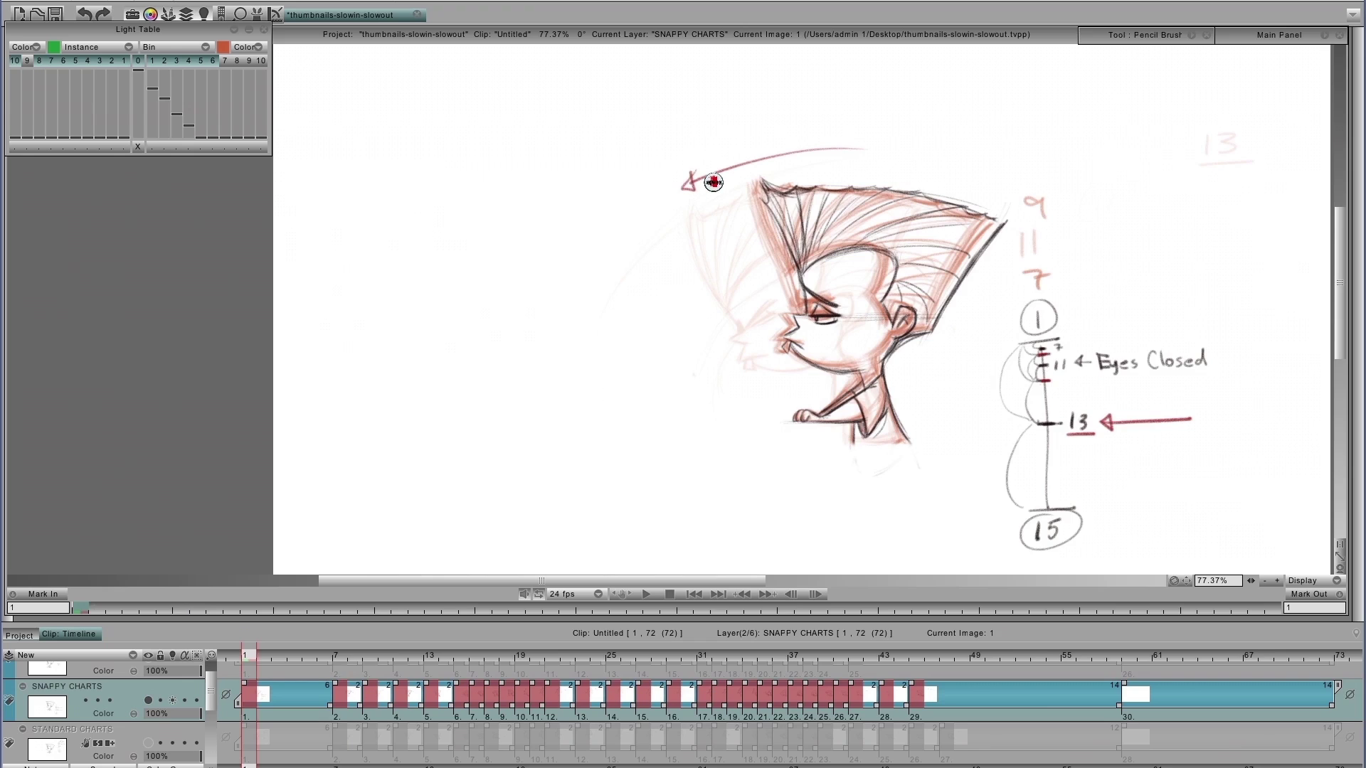
pyautogui.press('Right')
pyautogui.press('Right')
pyautogui.press('Right')
pyautogui.press('Right')
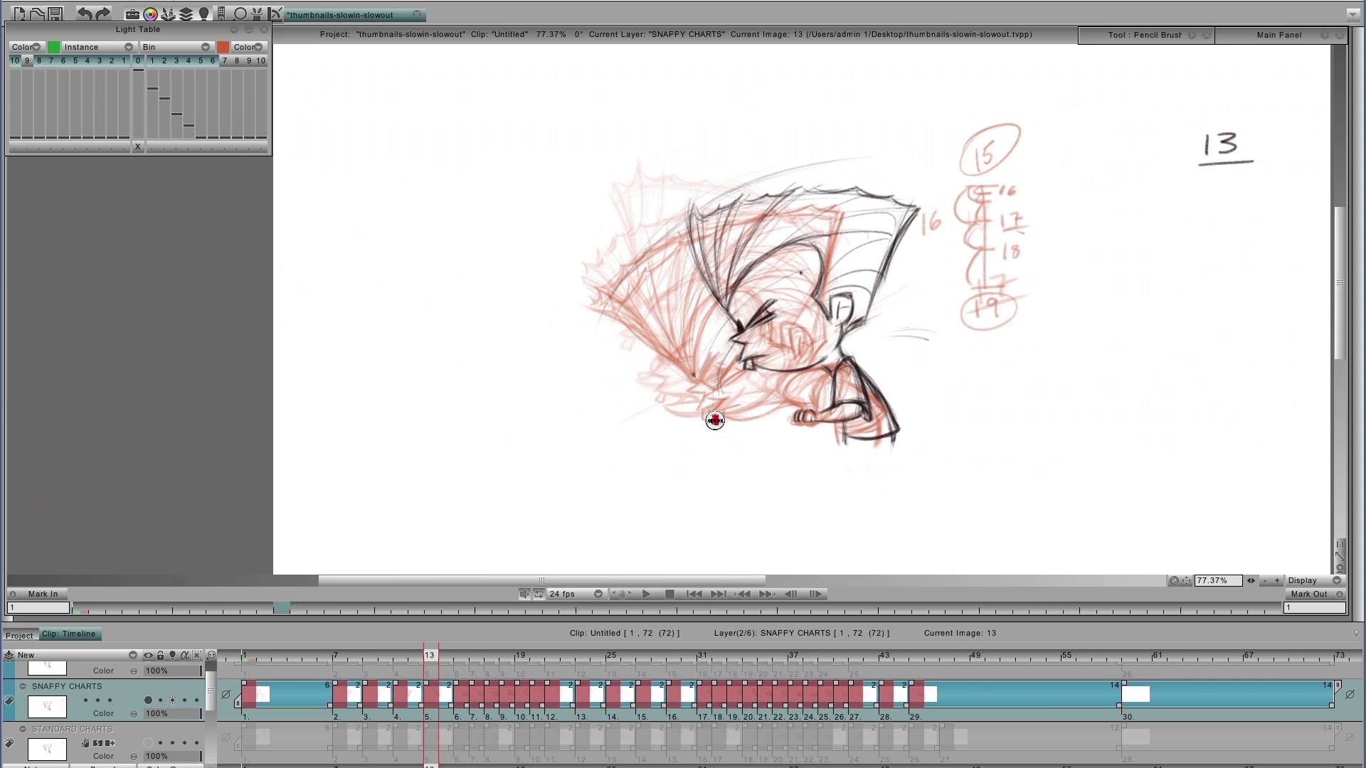
pyautogui.press('Right')
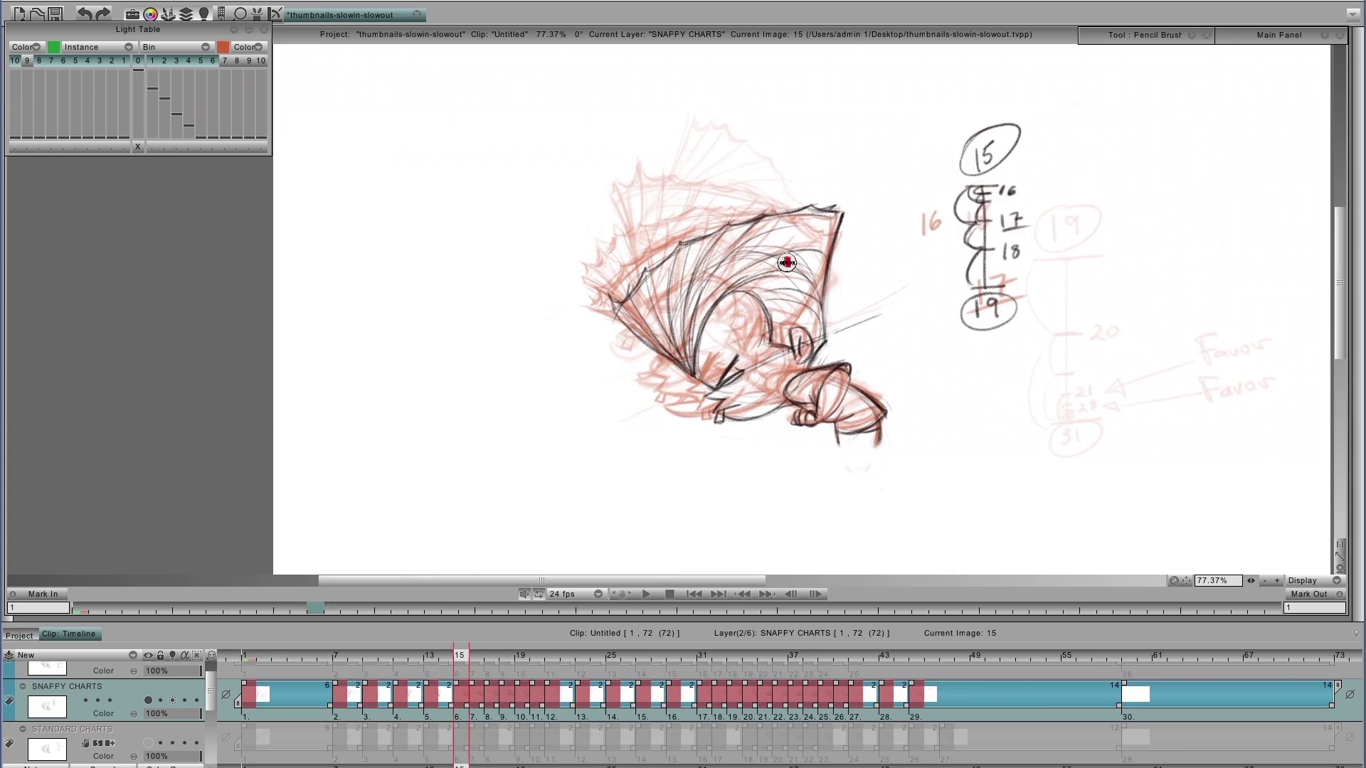
pyautogui.press('Right')
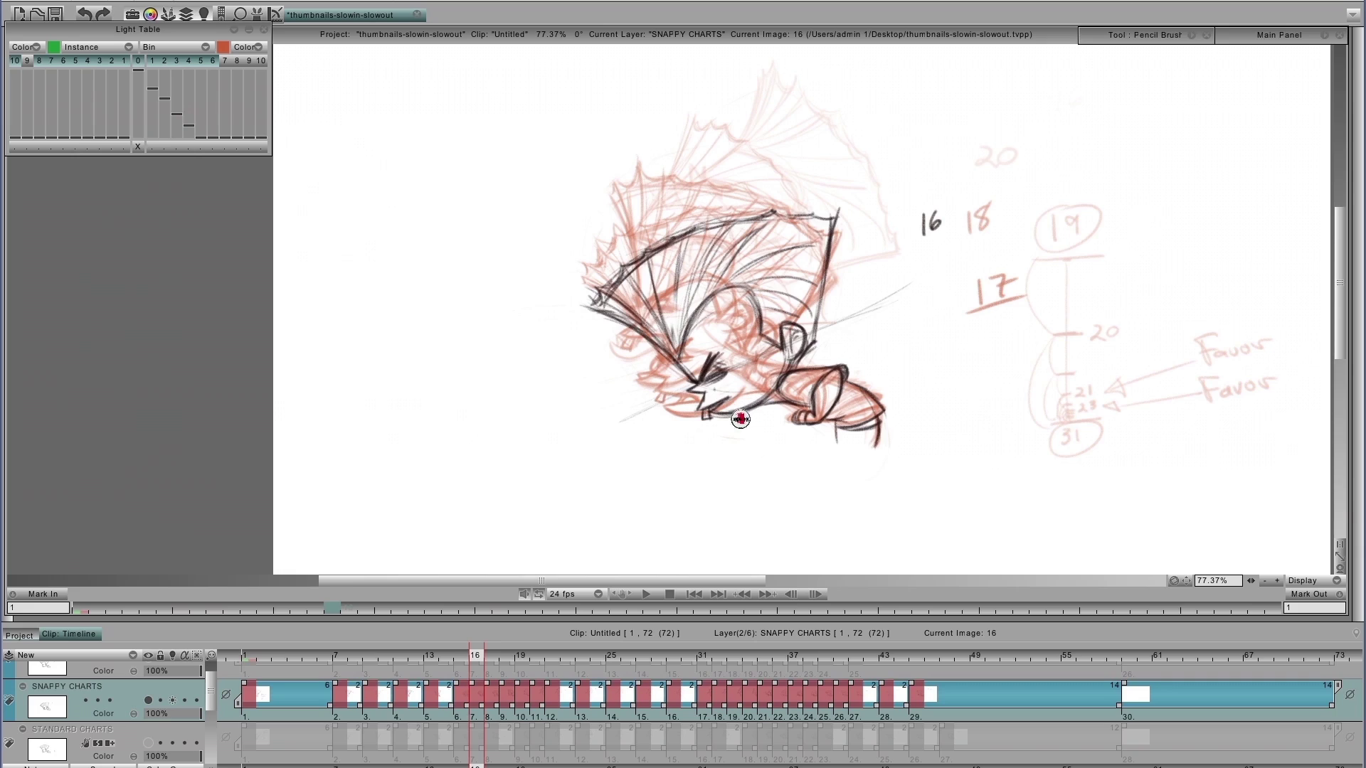
pyautogui.press('Left')
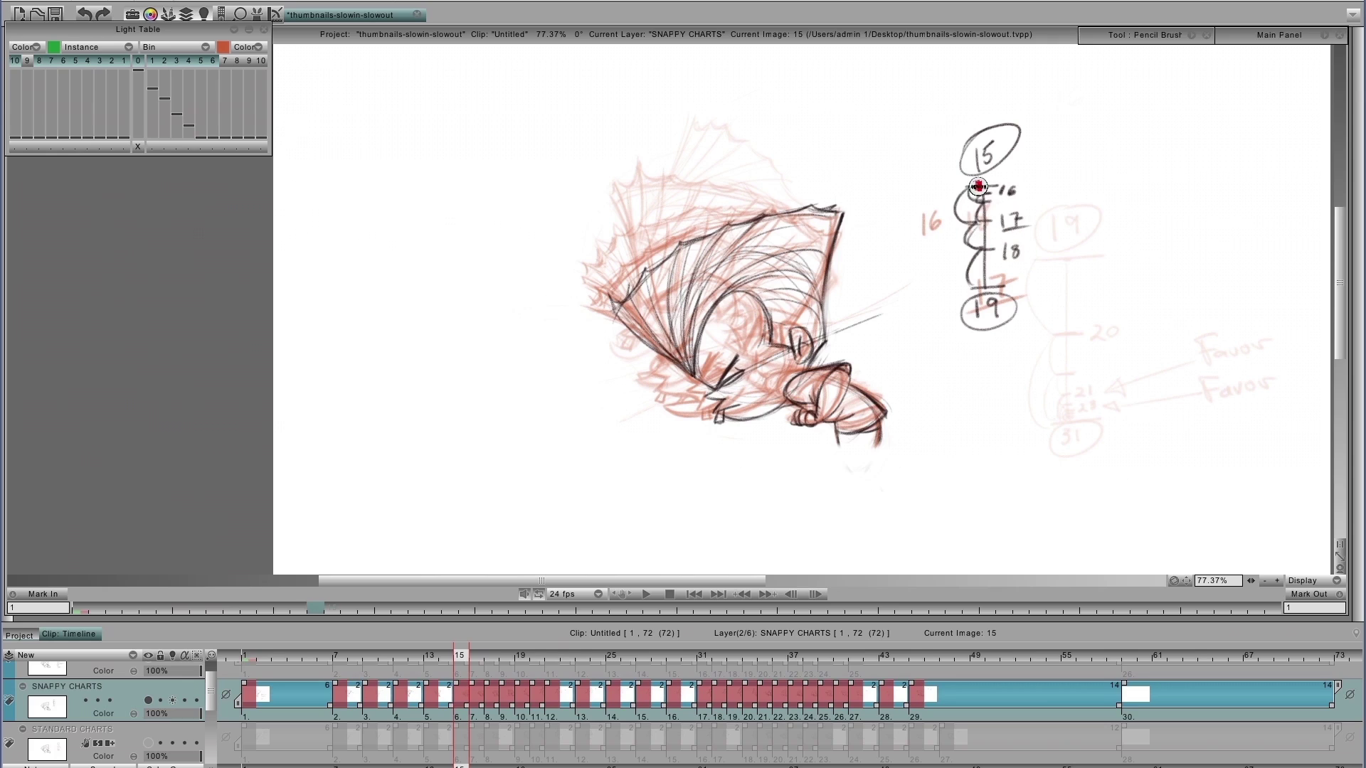
# - Trace the 16-to-19 spacing chart in red and flip through drawings 15 to 18
pyautogui.moveTo(955, 197)
pyautogui.mouseDown()
pyautogui.moveTo(957, 226)
pyautogui.moveTo(980, 224)
pyautogui.moveTo(961, 242)
pyautogui.moveTo(980, 253)
pyautogui.moveTo(970, 298)
pyautogui.mouseUp()
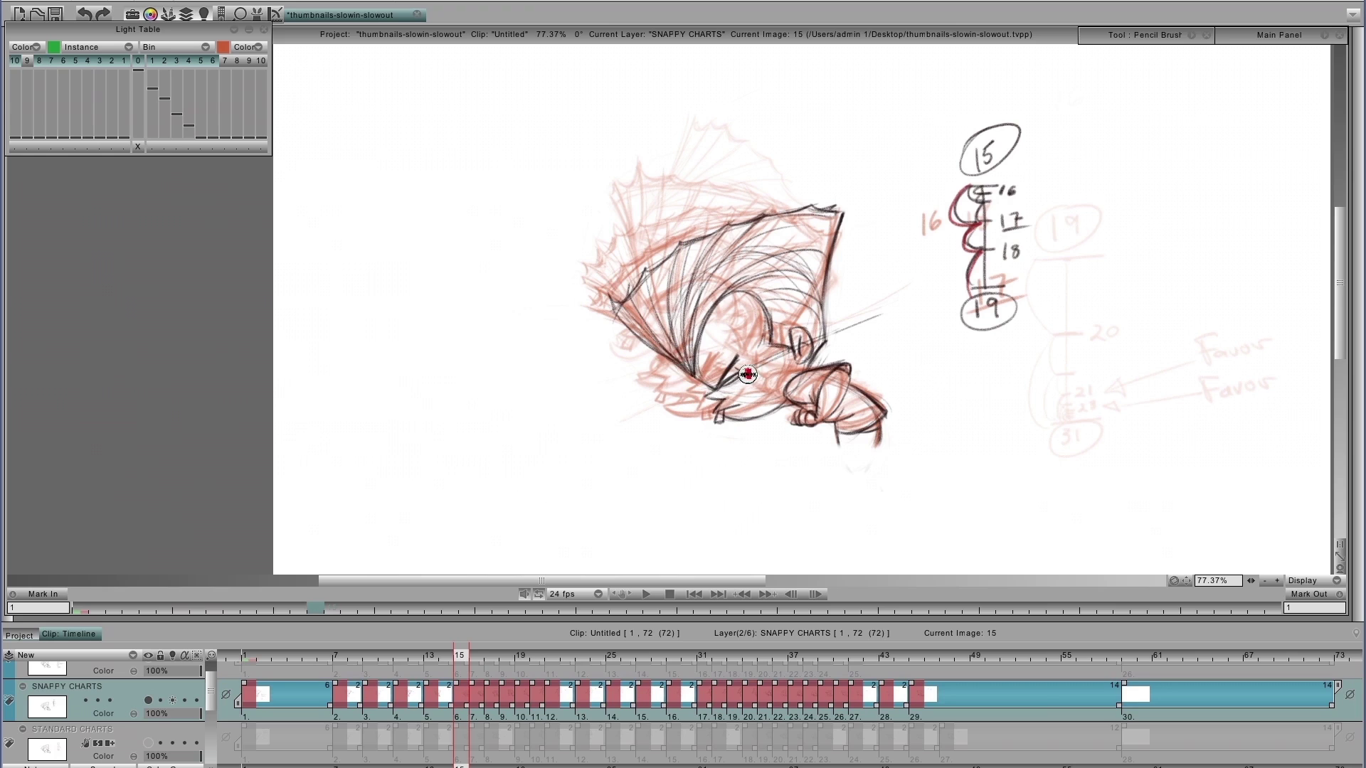
pyautogui.press('Right')
pyautogui.press('Right')
pyautogui.press('Right')
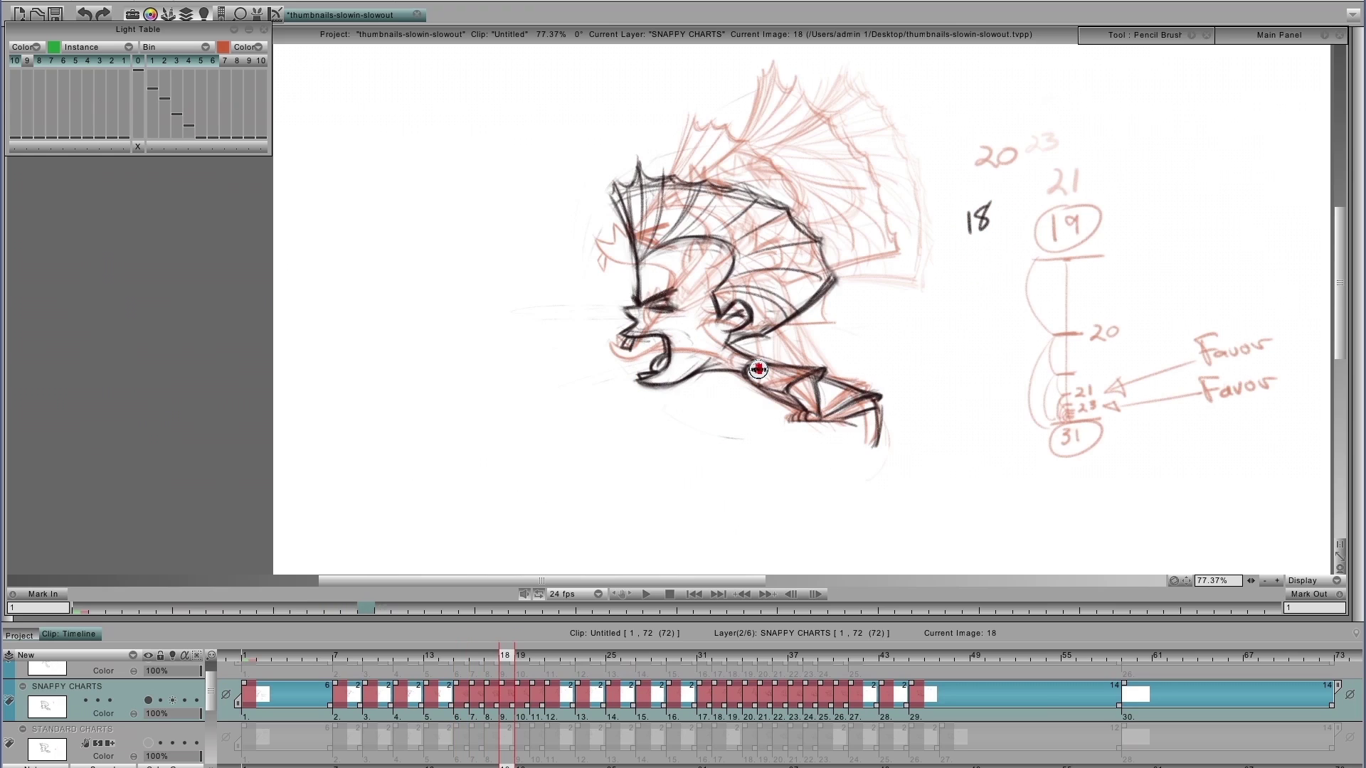
pyautogui.press('Left')
pyautogui.press('Left')
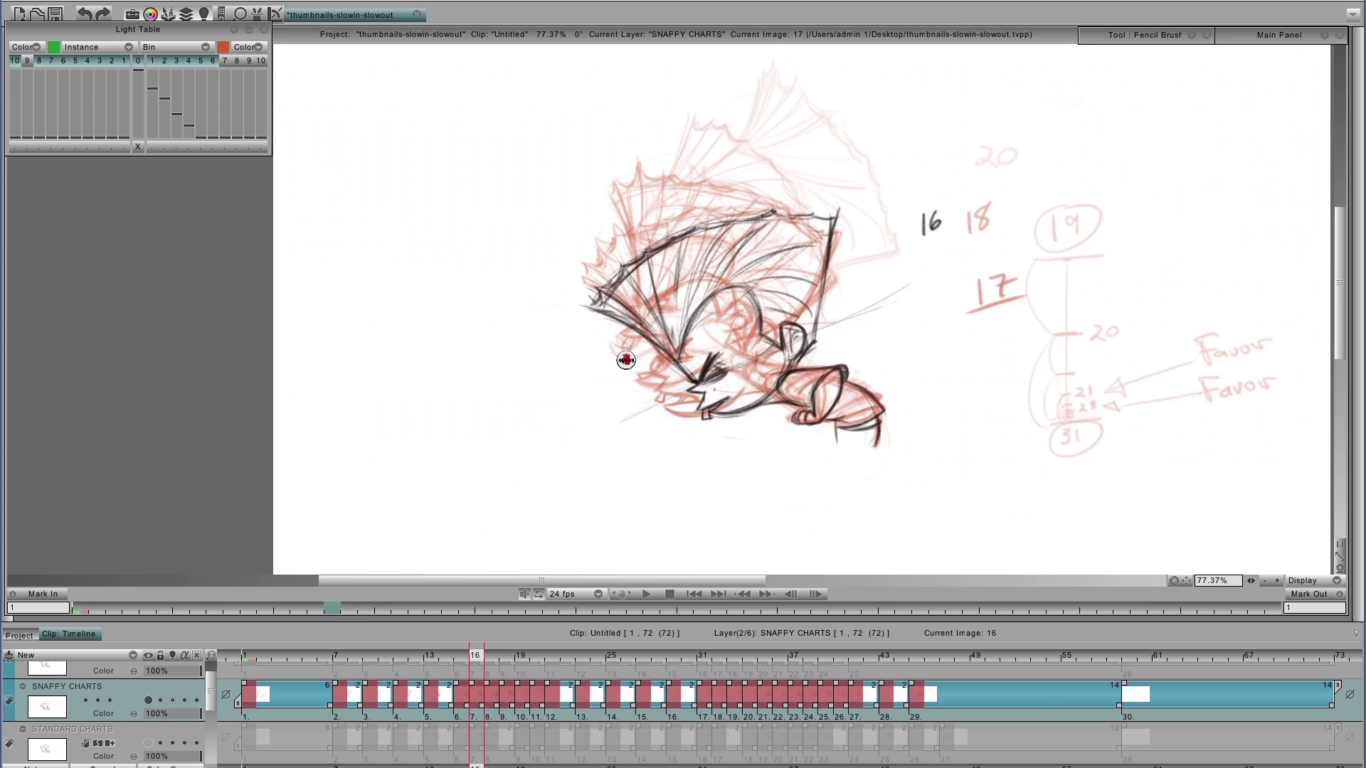
pyautogui.press('Left')
pyautogui.press('Right')
pyautogui.press('Right')
pyautogui.press('Right')
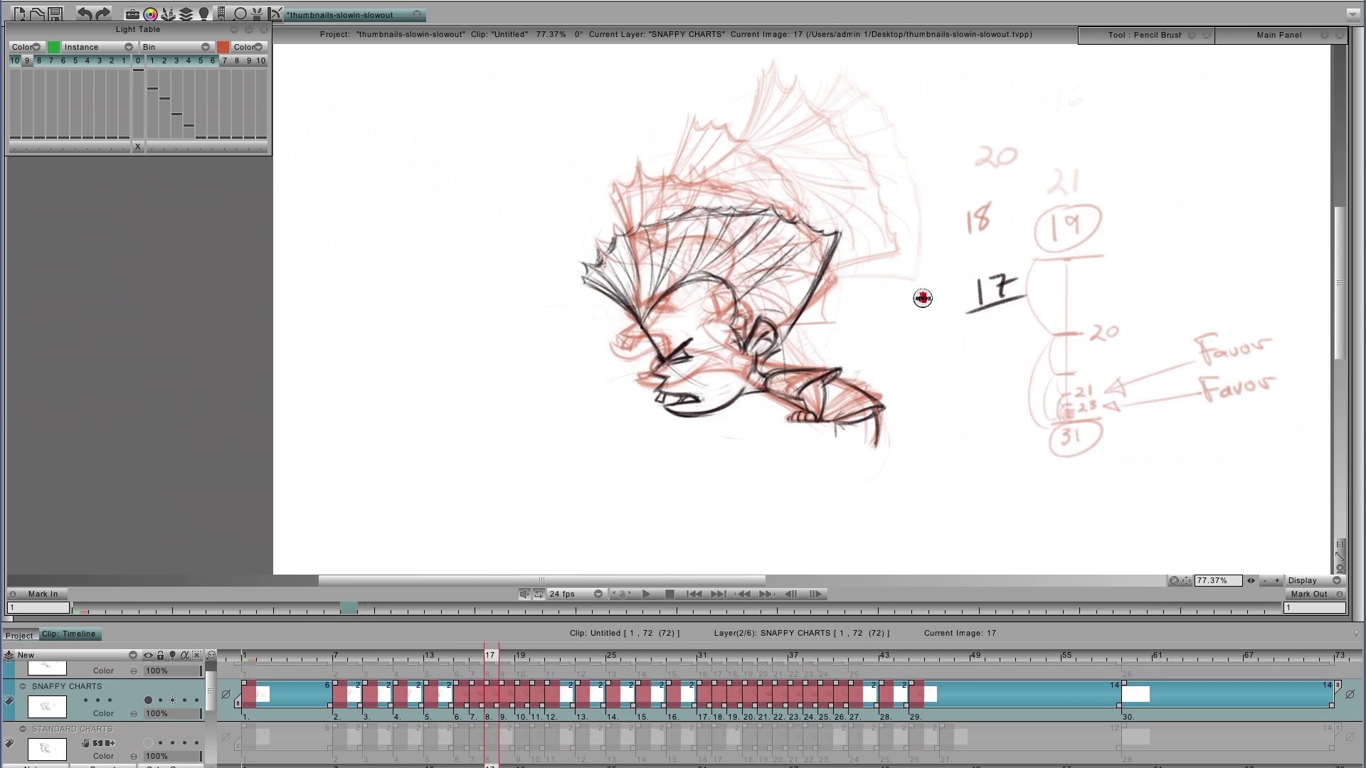
# - Check timing by stepping to 19, back to 15, then forward to drawing 21
pyautogui.press('Right')
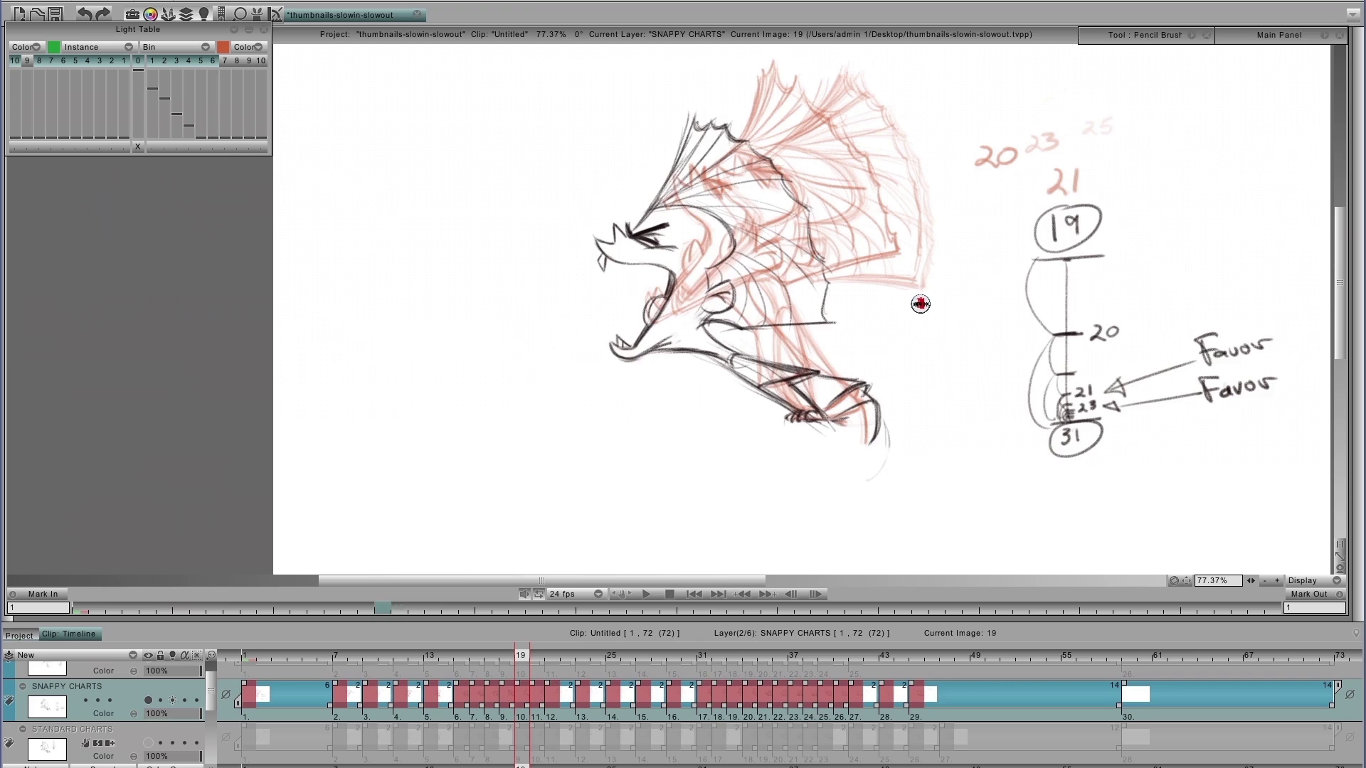
pyautogui.press('Left')
pyautogui.press('Left')
pyautogui.press('Left')
pyautogui.press('Left')
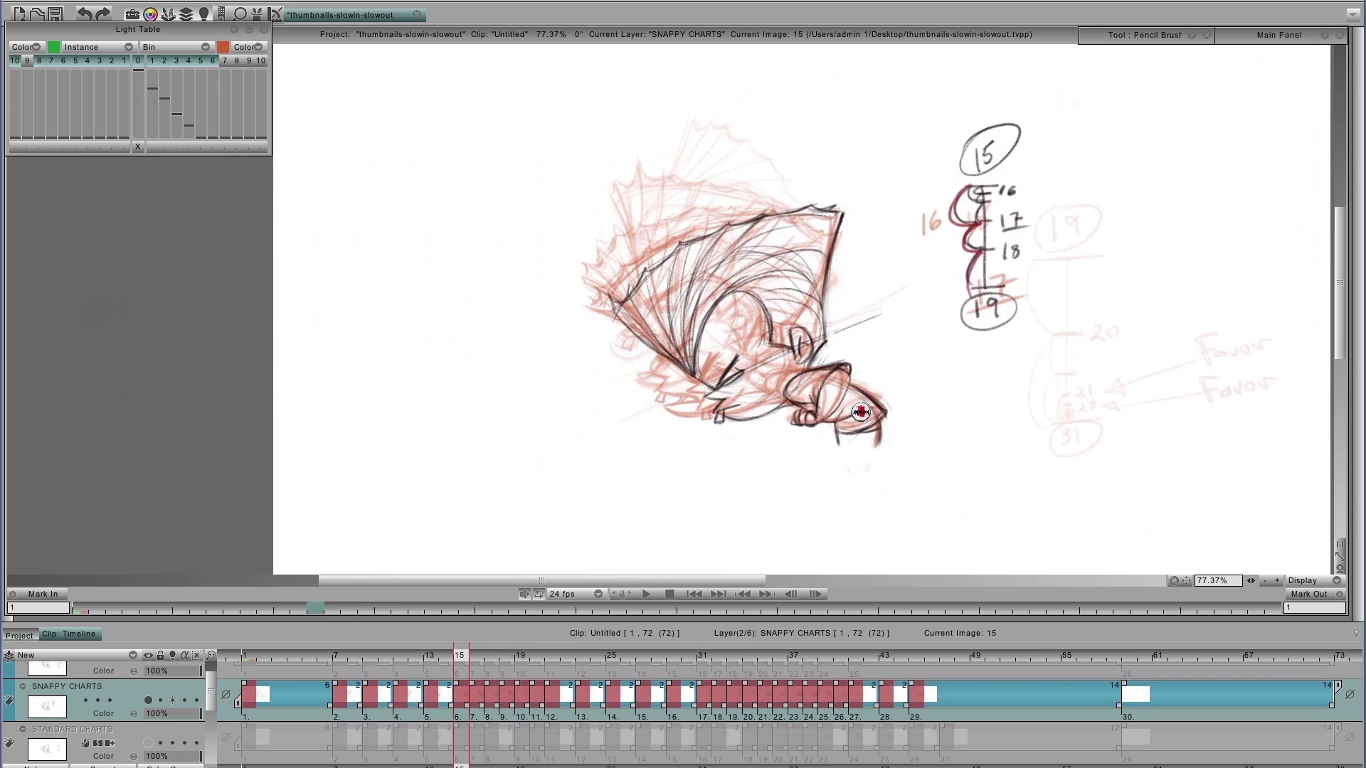
pyautogui.press('Right')
pyautogui.press('Right')
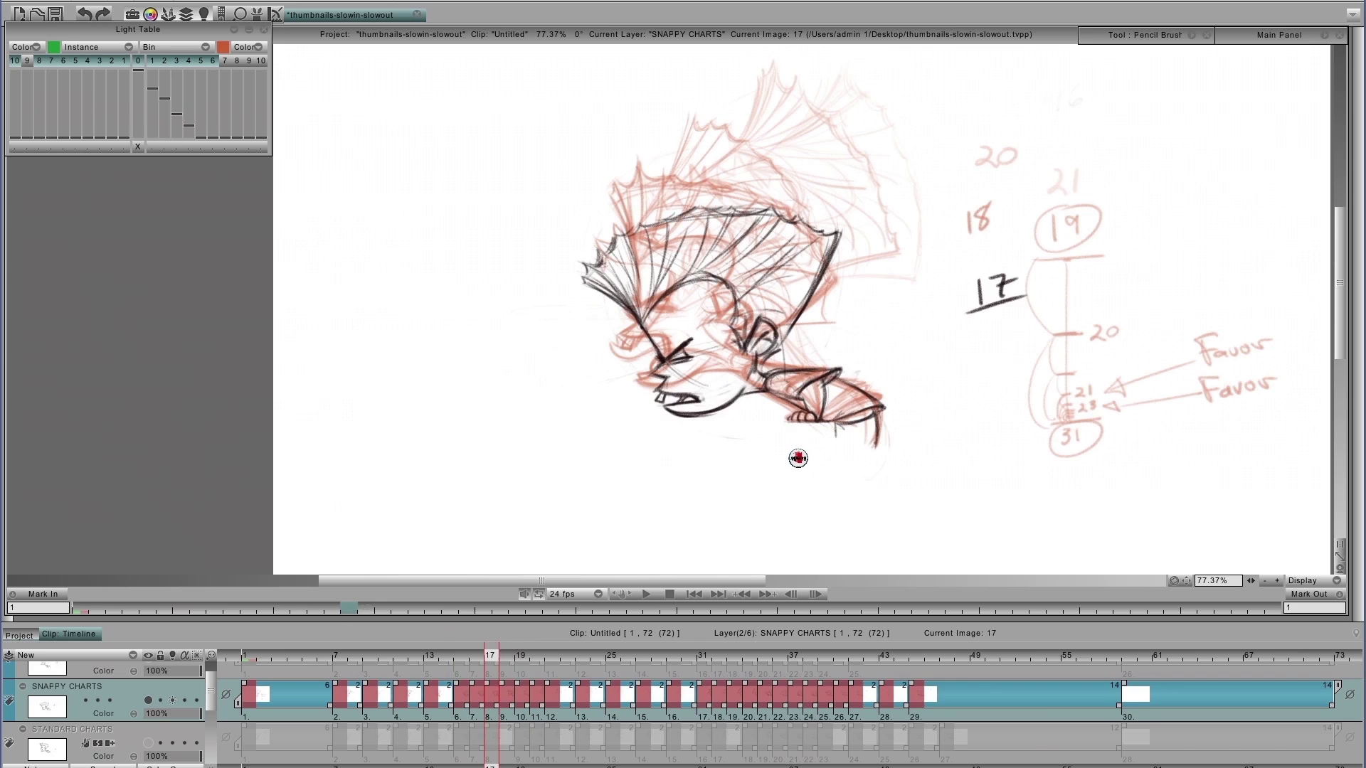
pyautogui.press('Right')
pyautogui.press('Right')
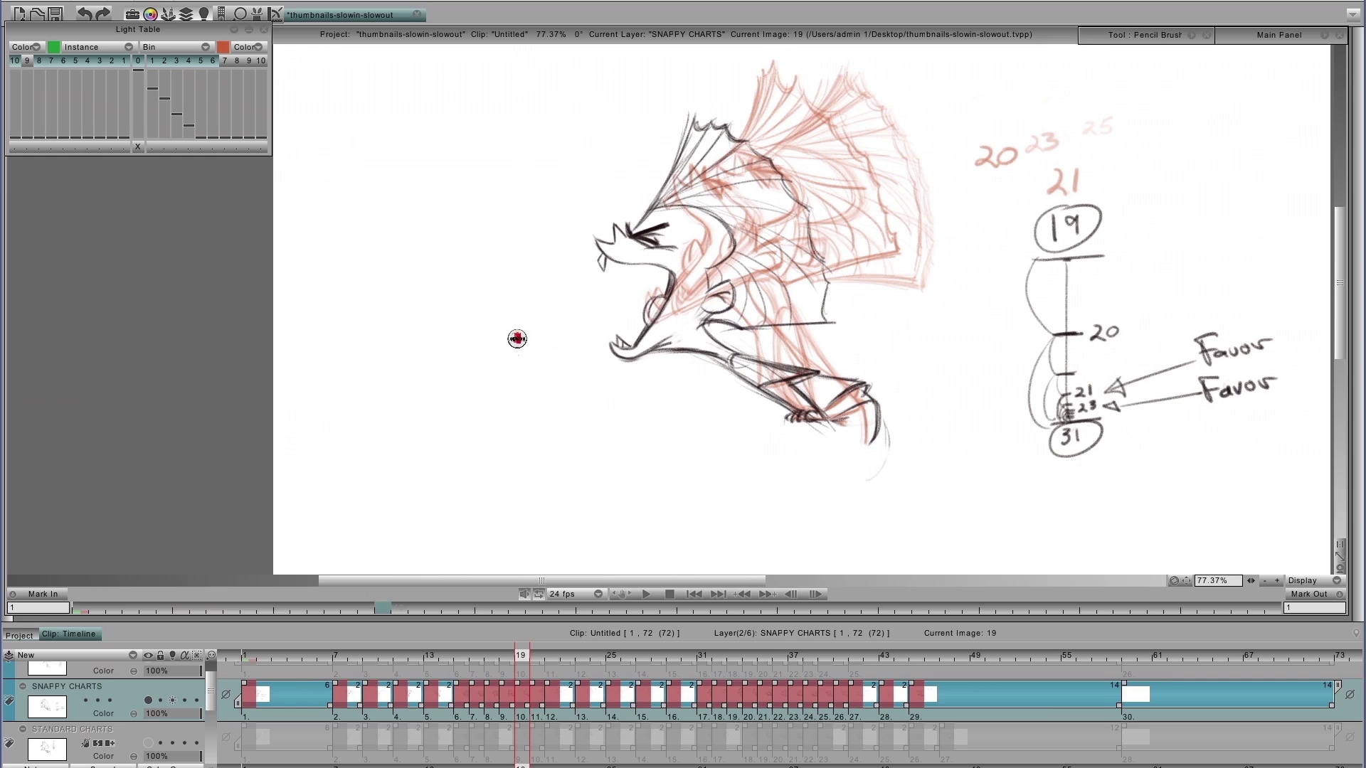
pyautogui.press('Right')
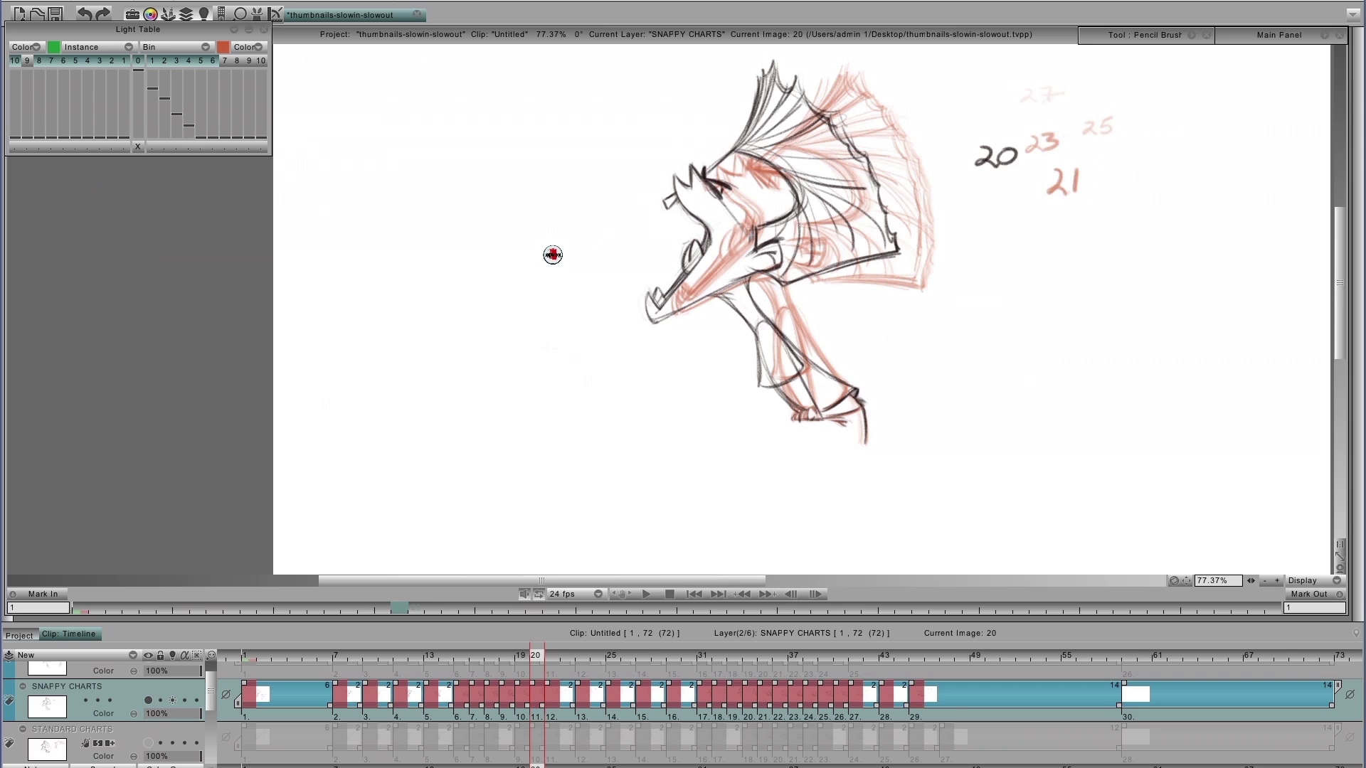
pyautogui.press('Right')
pyautogui.press('Right')
pyautogui.press('Right')
pyautogui.press('Right')
pyautogui.press('Right')
pyautogui.press('Right')
pyautogui.press('Right')
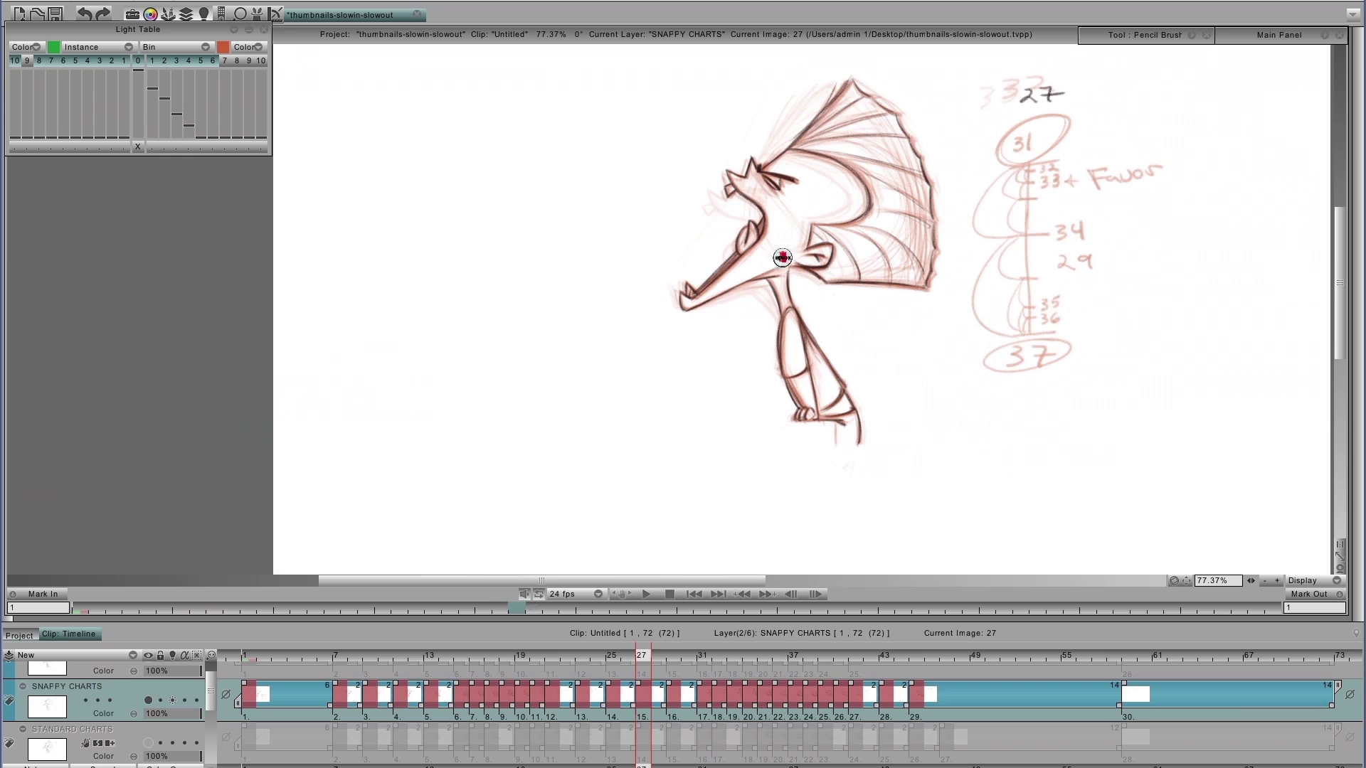
# - Flip among drawings 23 to 29 to review the favored spacing, settling near 27
pyautogui.press('Left')
pyautogui.press('Left')
pyautogui.press('Left')
pyautogui.press('Left')
pyautogui.press('Right')
pyautogui.press('Right')
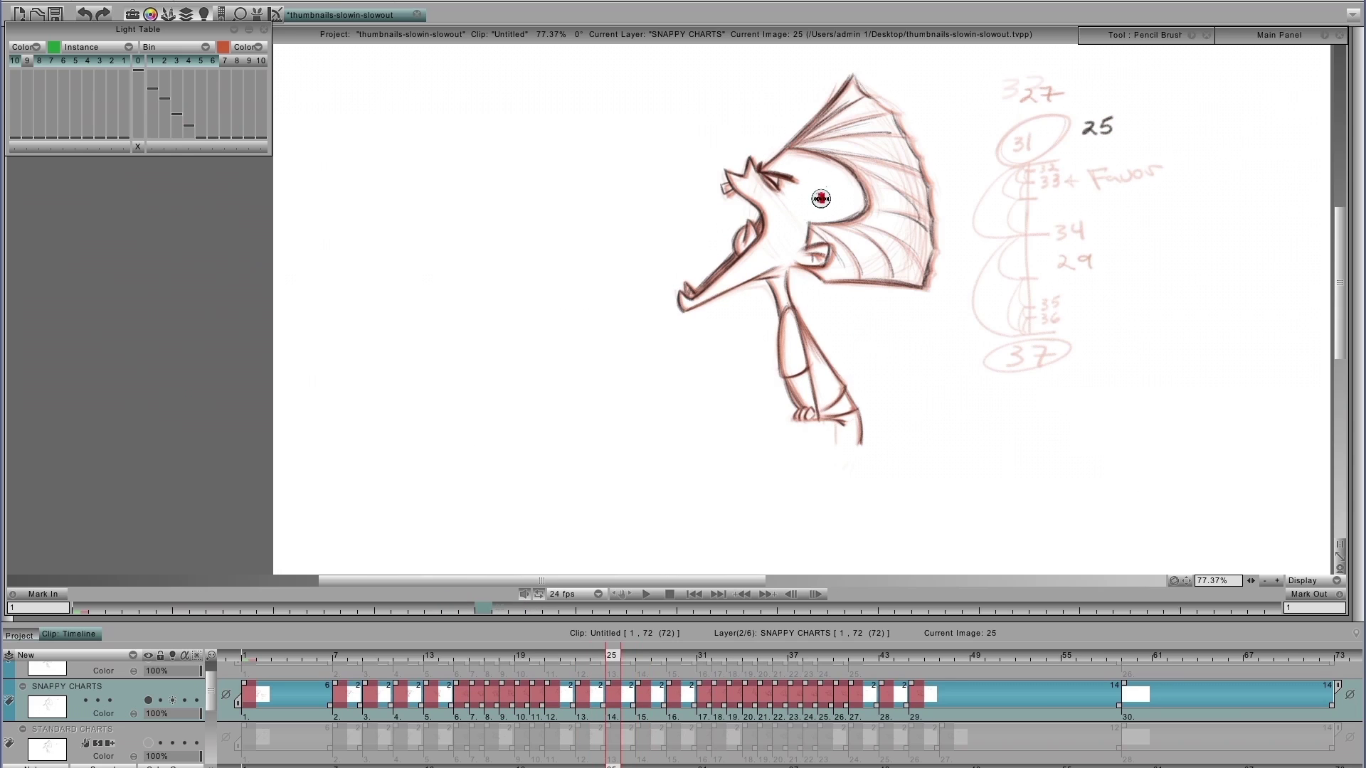
pyautogui.press('Right')
pyautogui.press('Right')
pyautogui.press('Right')
pyautogui.press('Right')
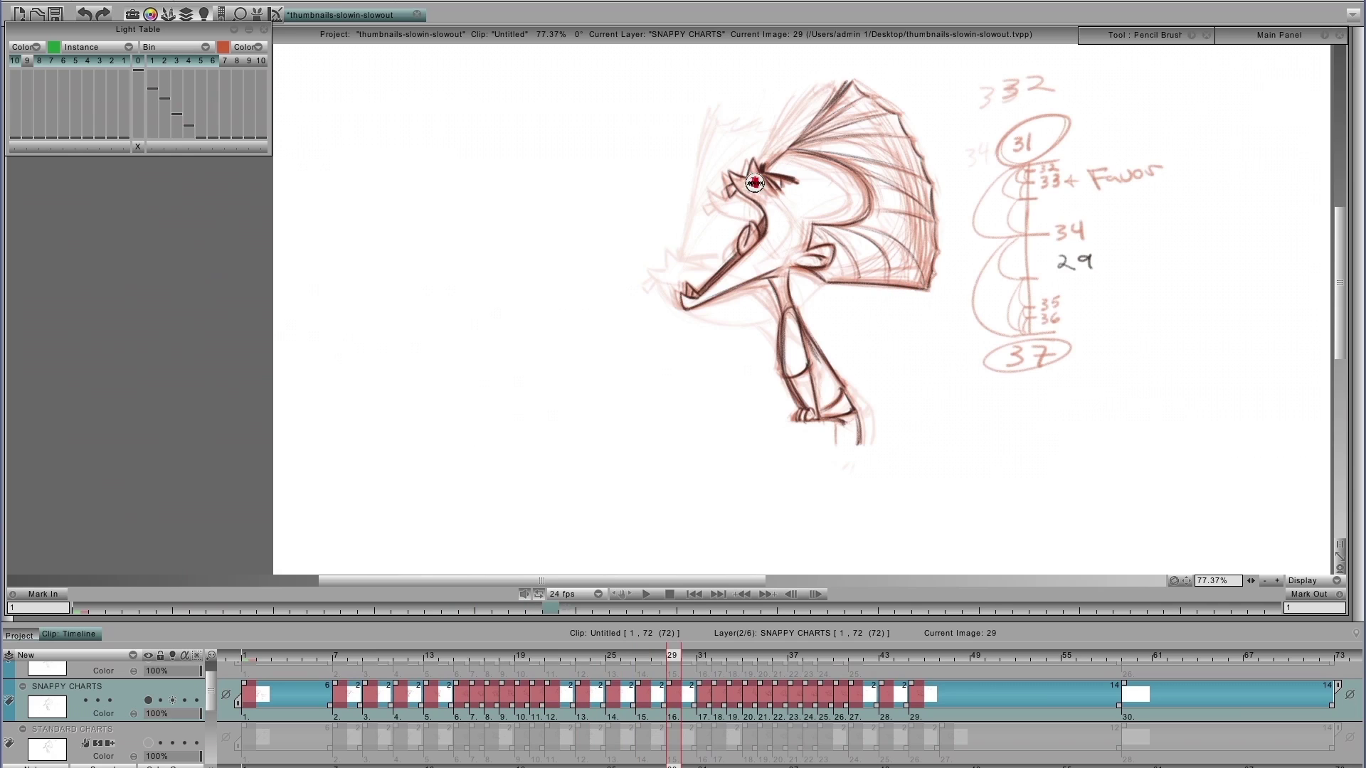
pyautogui.press('Left')
pyautogui.press('Right')
pyautogui.press('Left')
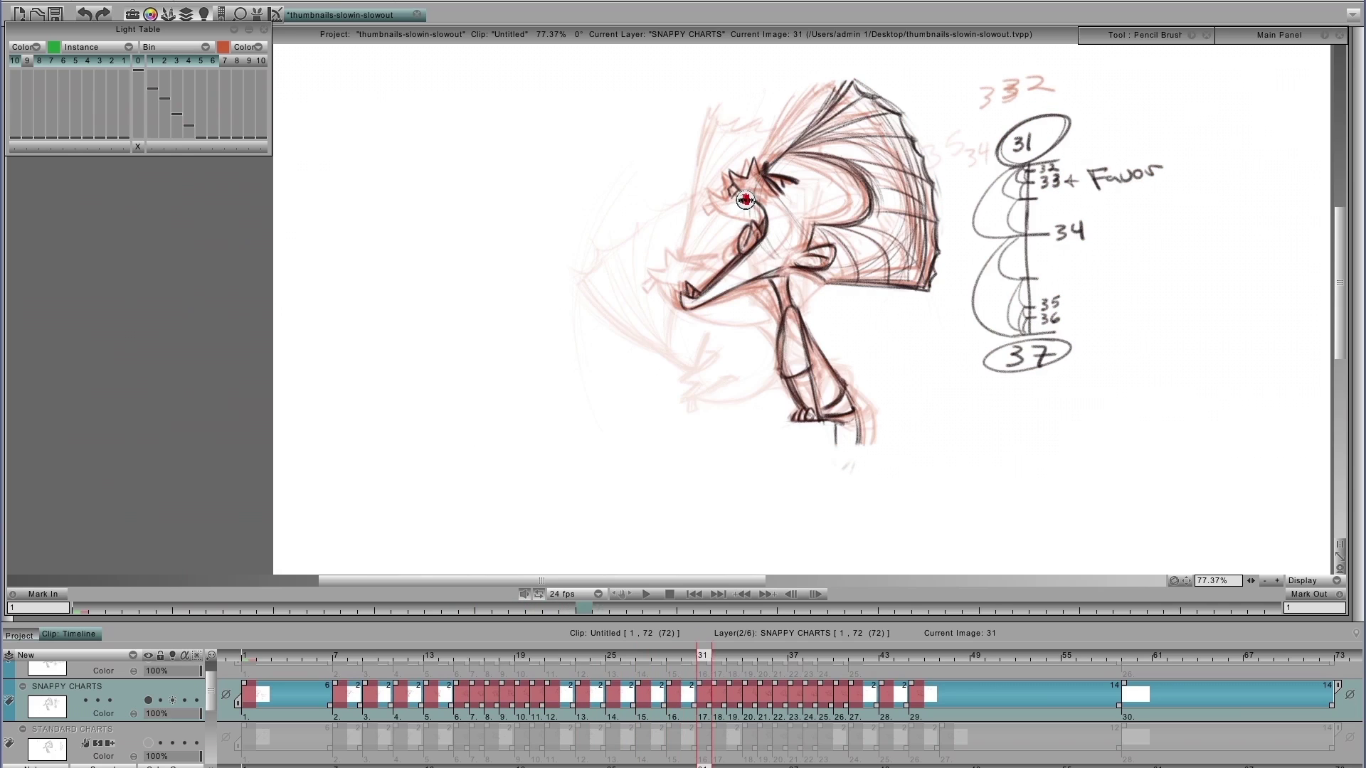
pyautogui.press('Left')
pyautogui.press('Right')
pyautogui.press('Left')
# - Flip through drawings 21 to 31 and back down, ending on drawing 19
pyautogui.press('Left')
pyautogui.press('Left')
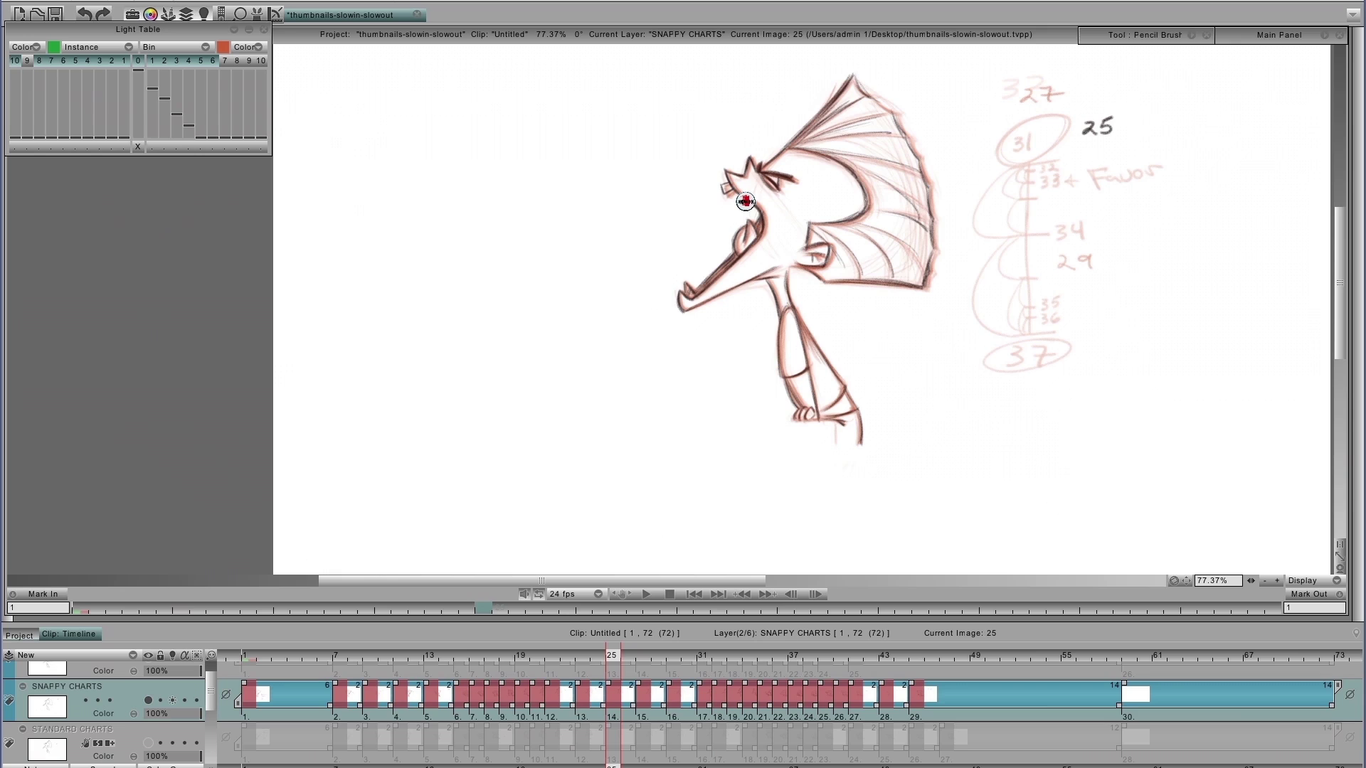
pyautogui.press('Right')
pyautogui.press('Right')
pyautogui.press('Right')
pyautogui.press('Right')
pyautogui.press('Right')
pyautogui.press('Right')
pyautogui.press('Left')
pyautogui.press('Left')
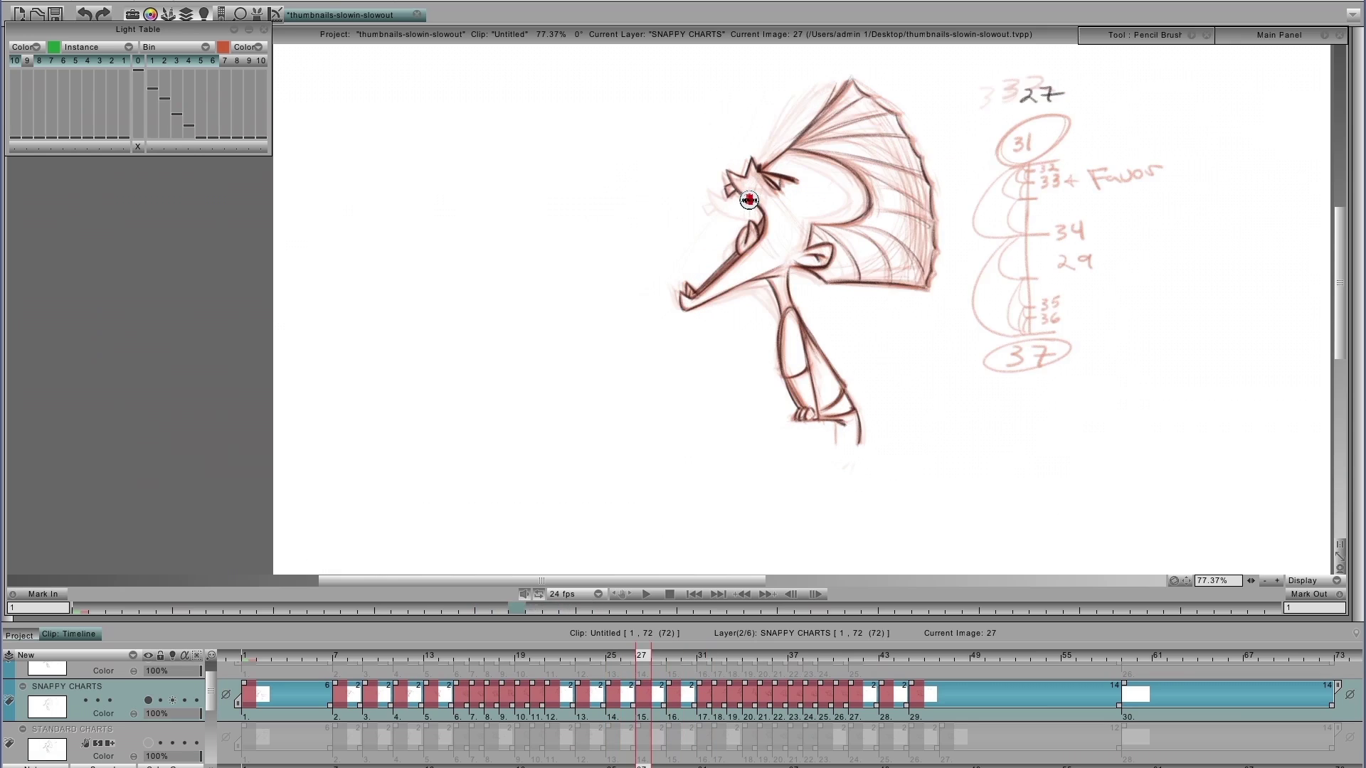
pyautogui.press('Left')
pyautogui.press('Right')
pyautogui.press('Right')
pyautogui.press('Right')
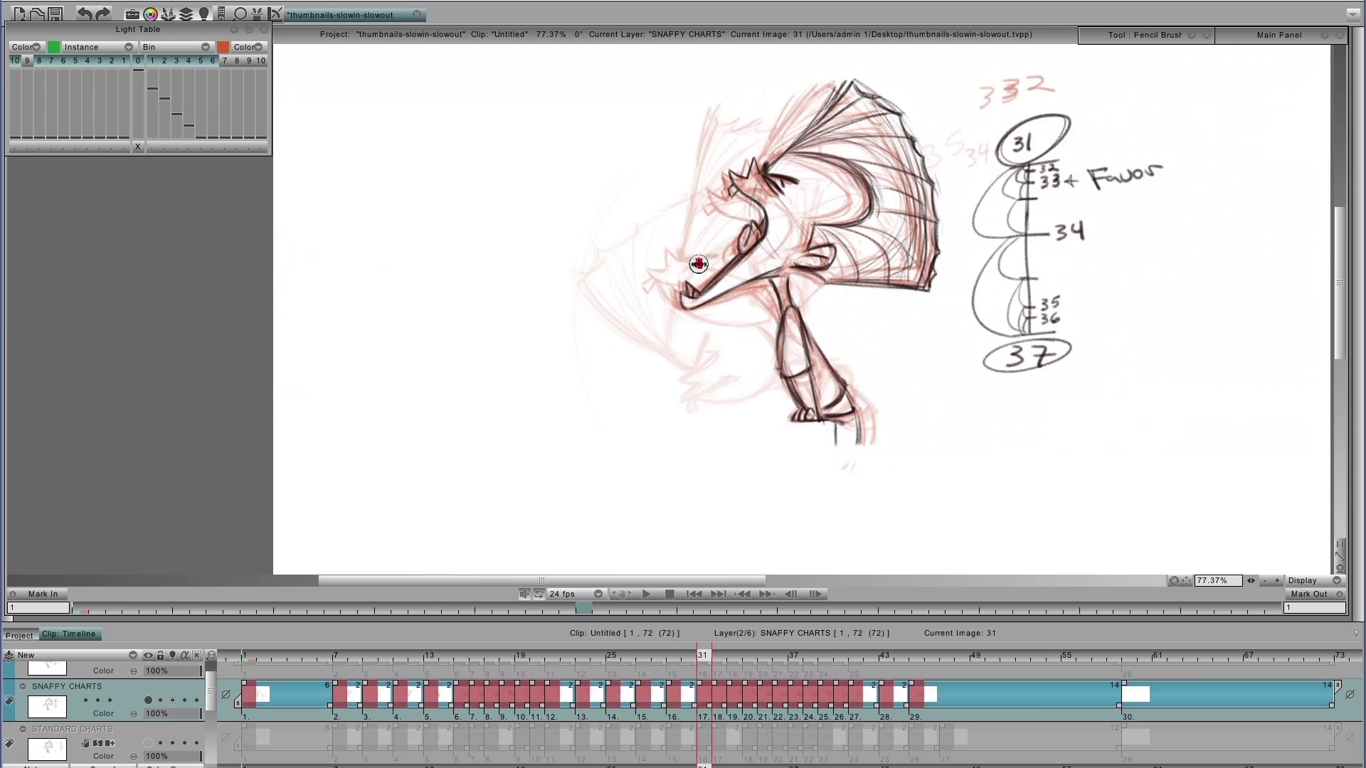
pyautogui.press('Left')
pyautogui.press('Left')
pyautogui.press('Left')
pyautogui.press('Left')
pyautogui.press('Left')
pyautogui.press('Right')
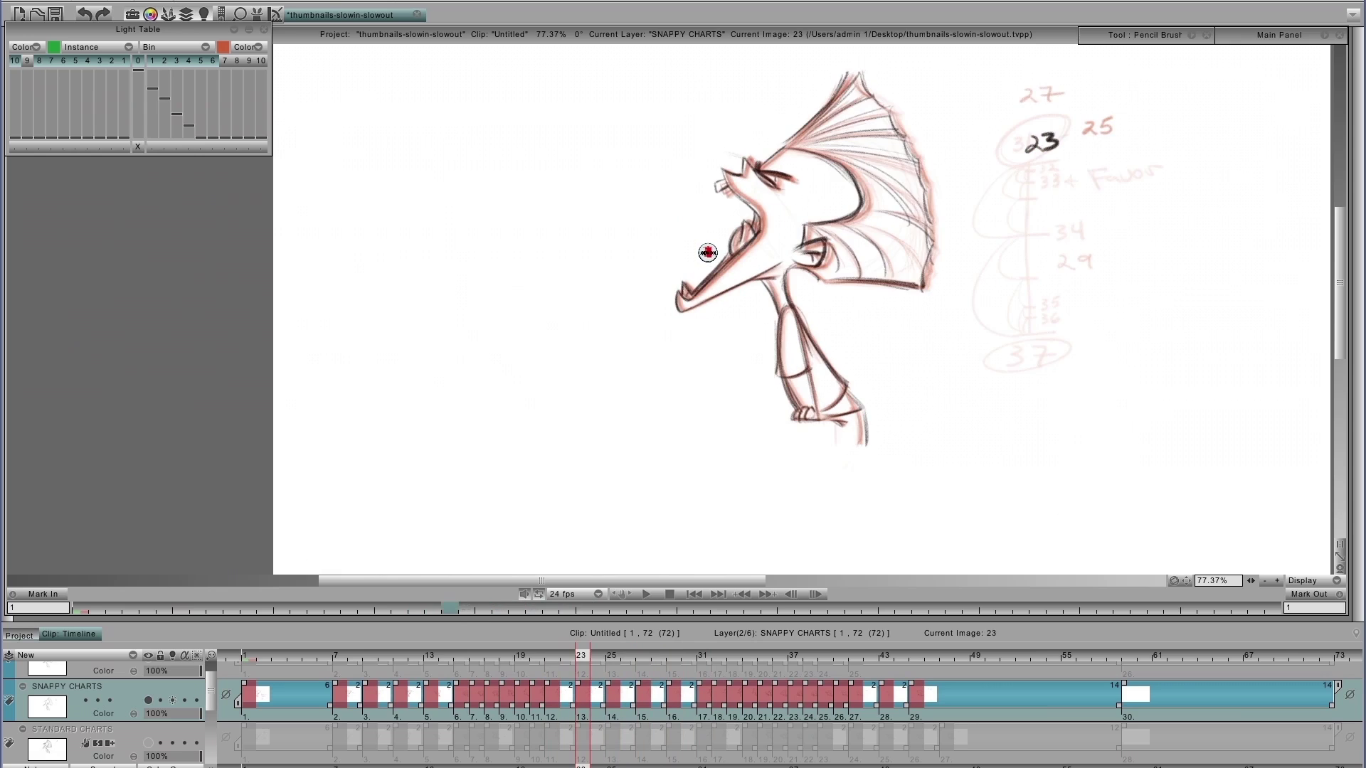
pyautogui.press('Right')
pyautogui.press('Right')
pyautogui.press('Left')
pyautogui.press('Left')
pyautogui.press('Left')
pyautogui.press('Left')
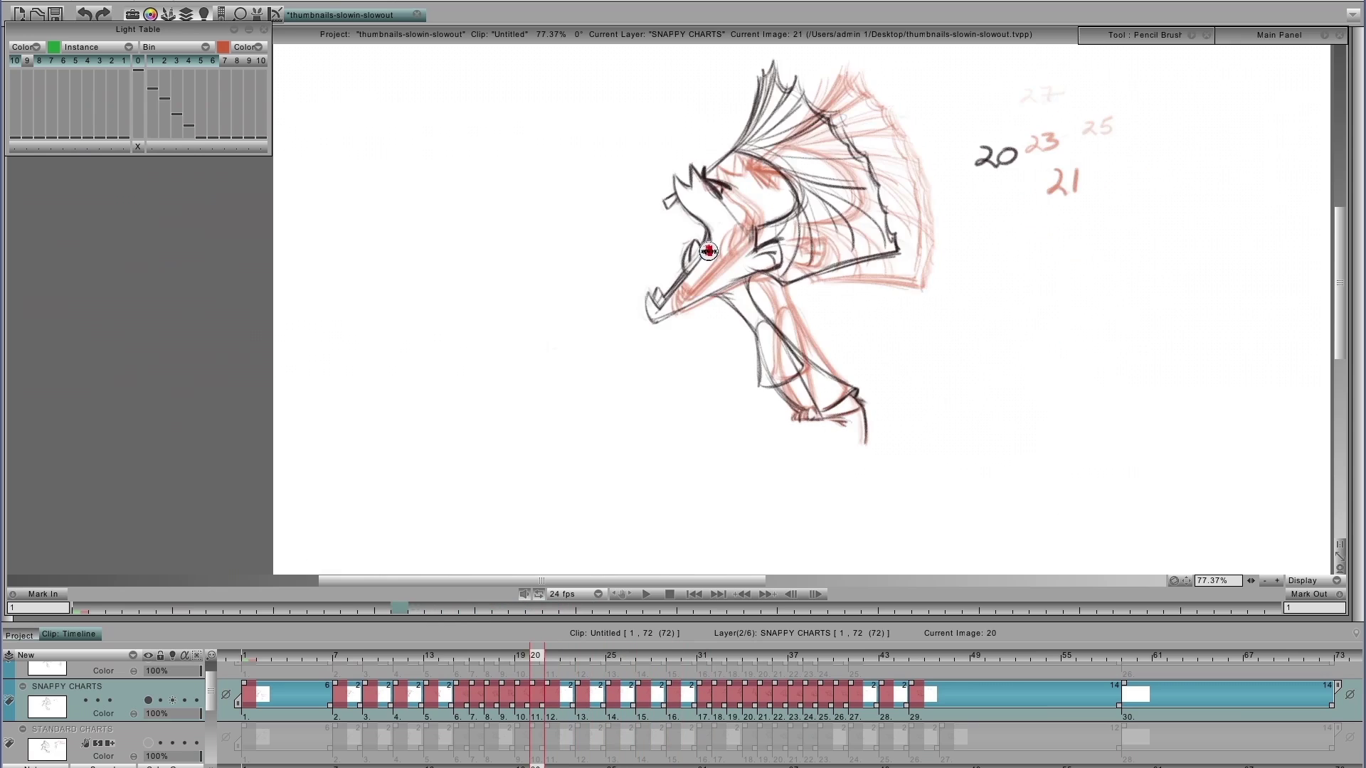
pyautogui.press('Left')
pyautogui.press('Left')
pyautogui.press('Left')
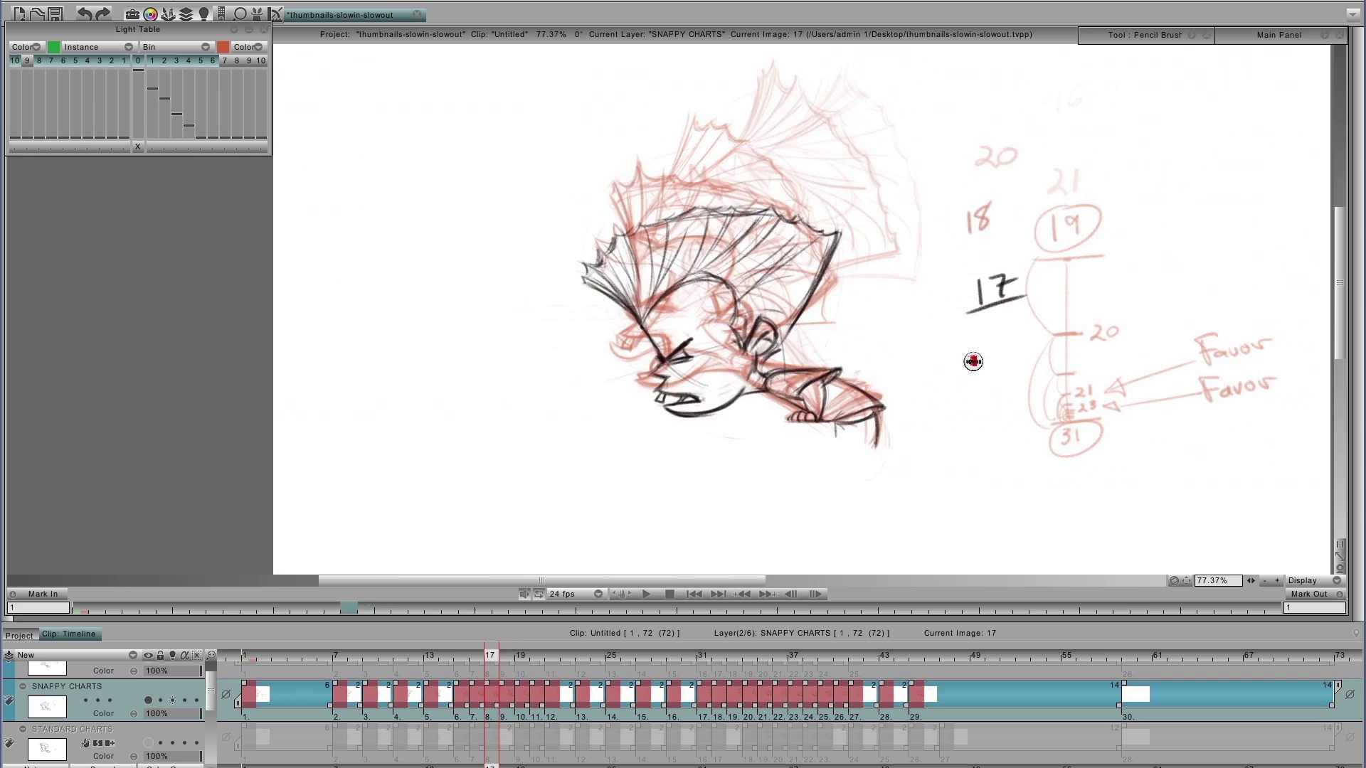
pyautogui.press('Left')
pyautogui.press('Right')
pyautogui.press('Right')
pyautogui.press('Right')
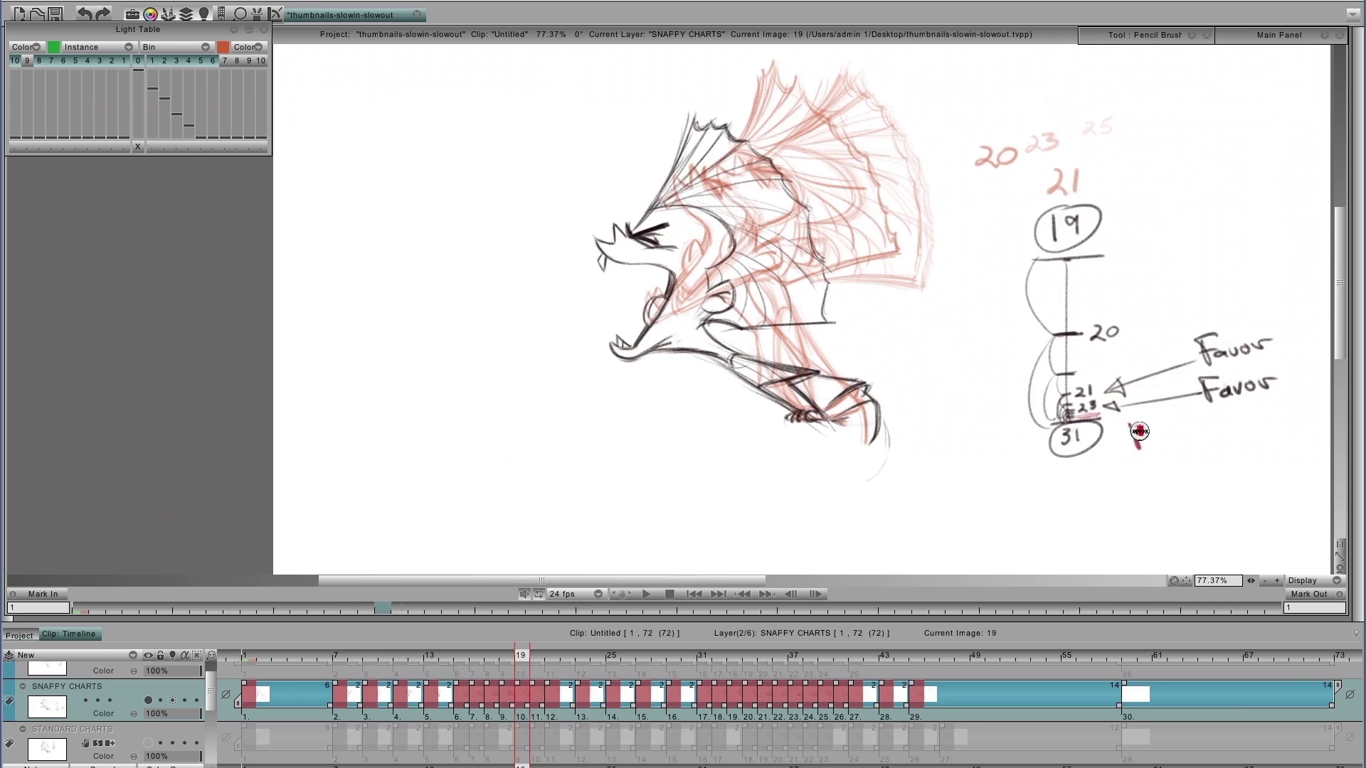
pyautogui.moveTo(1141, 436)
pyautogui.mouseDown()
pyautogui.moveTo(1217, 446)
pyautogui.moveTo(1095, 410)
pyautogui.mouseUp()
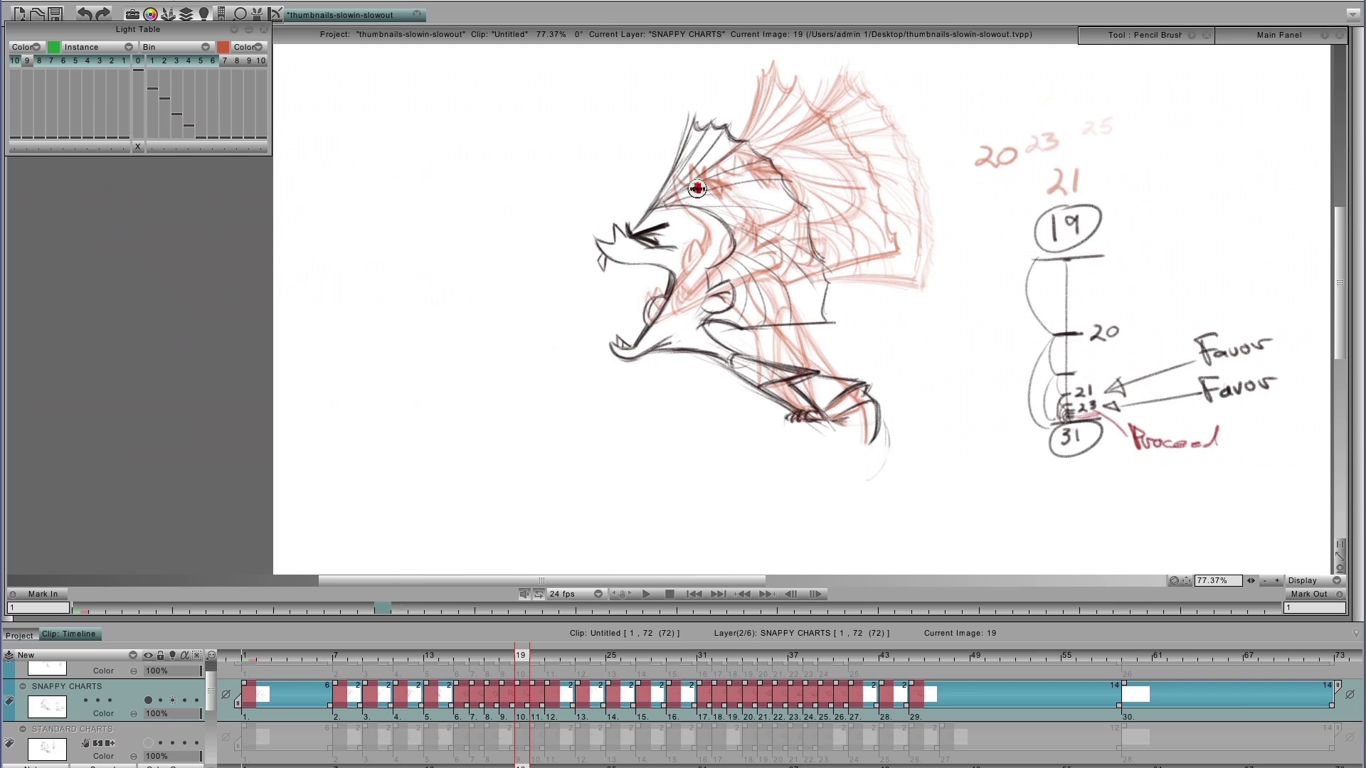
pyautogui.press('Right')
pyautogui.press('Right')
pyautogui.press('Right')
pyautogui.press('Right')
pyautogui.press('Right')
pyautogui.press('Right')
pyautogui.press('Right')
pyautogui.press('Right')
pyautogui.press('Right')
pyautogui.press('Right')
pyautogui.press('Right')
pyautogui.press('Right')
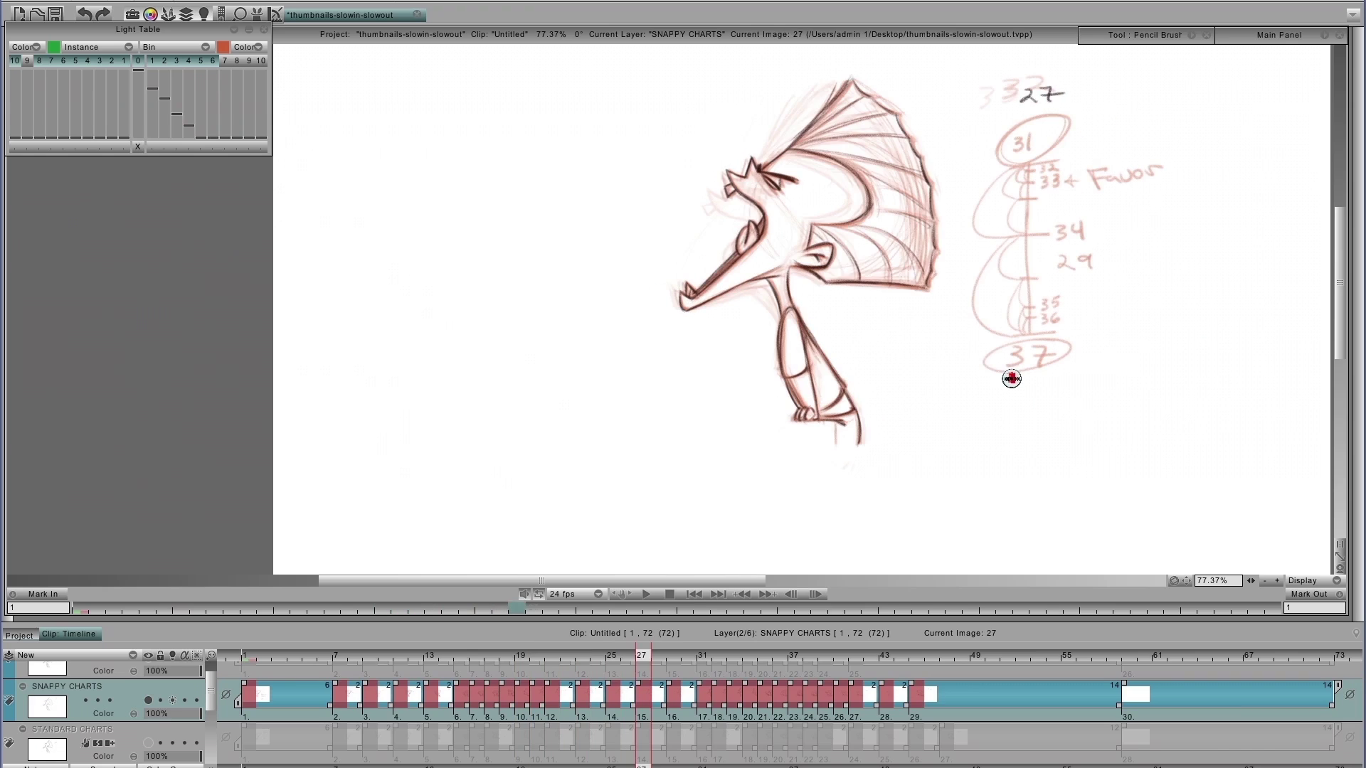
pyautogui.press('Left')
pyautogui.press('Left')
pyautogui.press('Left')
pyautogui.press('Right')
pyautogui.press('Right')
pyautogui.press('Right')
pyautogui.press('Right')
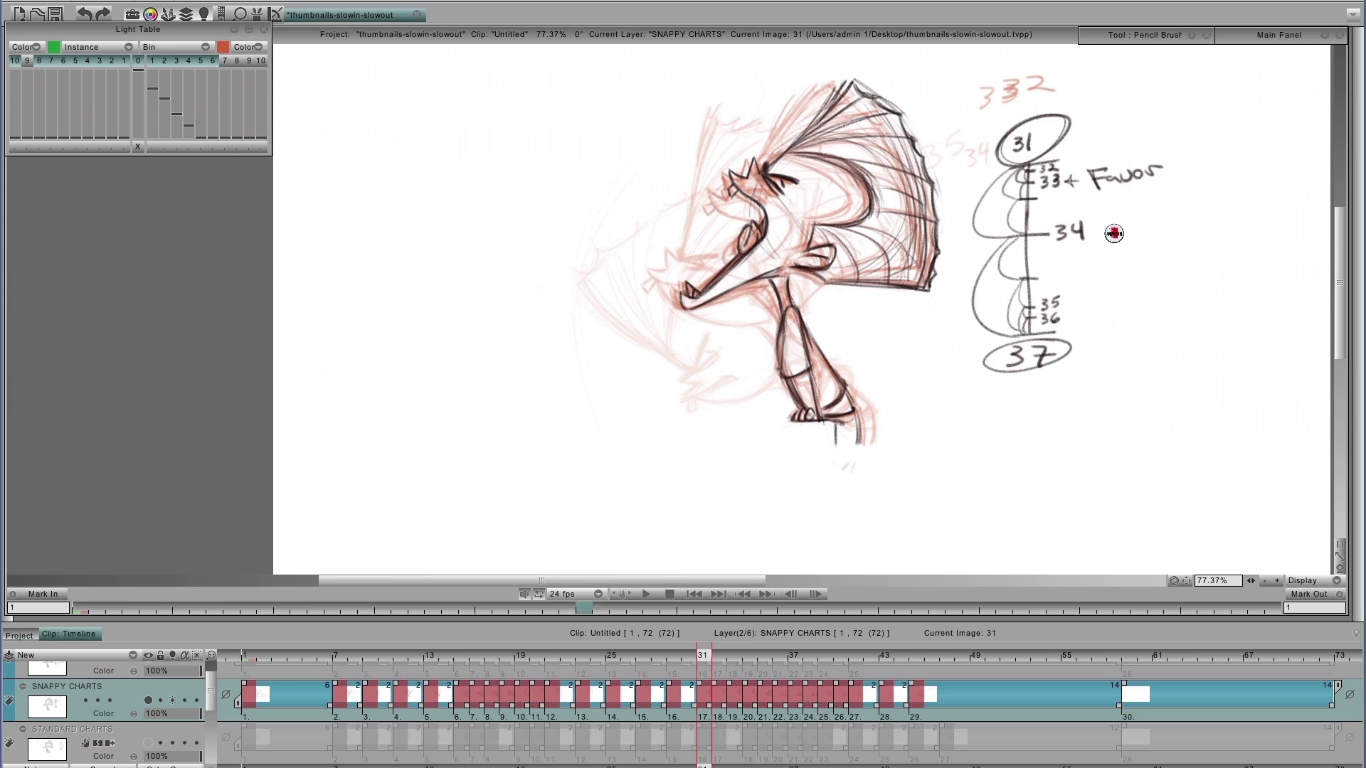
# - Draw a red arrow at 34 and a curved red arrow down to the 35/36 ticks
pyautogui.moveTo(1103, 232)
pyautogui.mouseDown()
pyautogui.moveTo(1183, 228)
pyautogui.moveTo(1096, 234)
pyautogui.moveTo(1110, 225)
pyautogui.mouseUp()
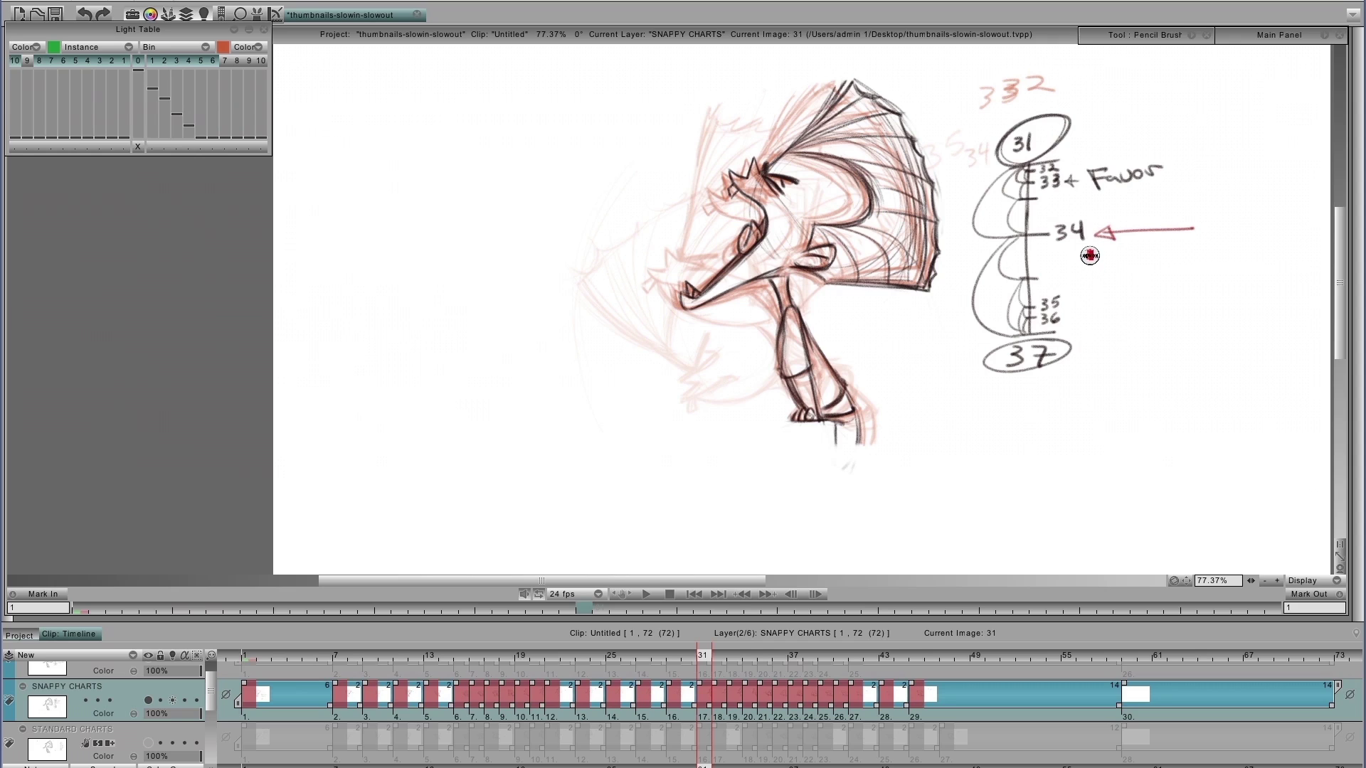
pyautogui.moveTo(1089, 255)
pyautogui.mouseDown()
pyautogui.moveTo(1075, 316)
pyautogui.moveTo(1091, 327)
pyautogui.mouseUp()
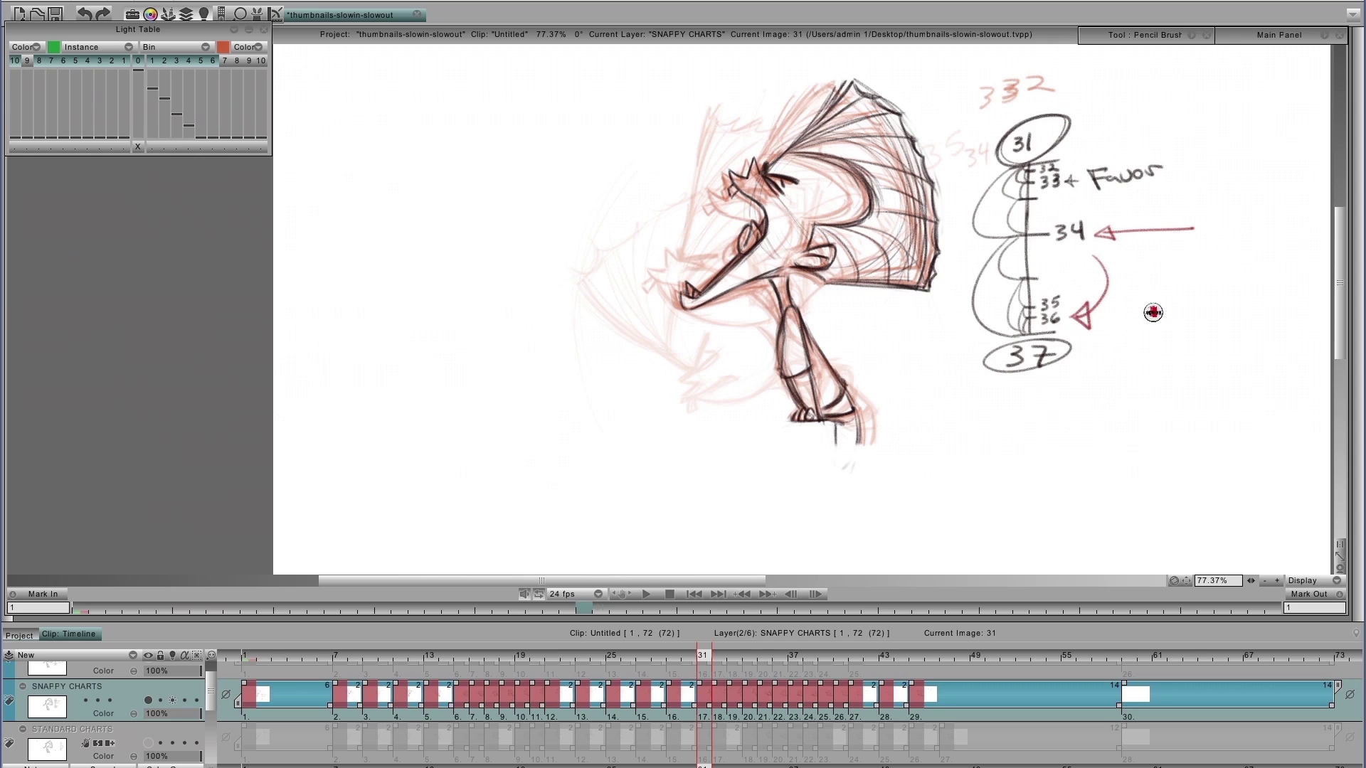
# - Step through drawings 32 to 36, return to 37, and add a red arrow at 38
pyautogui.press('Right')
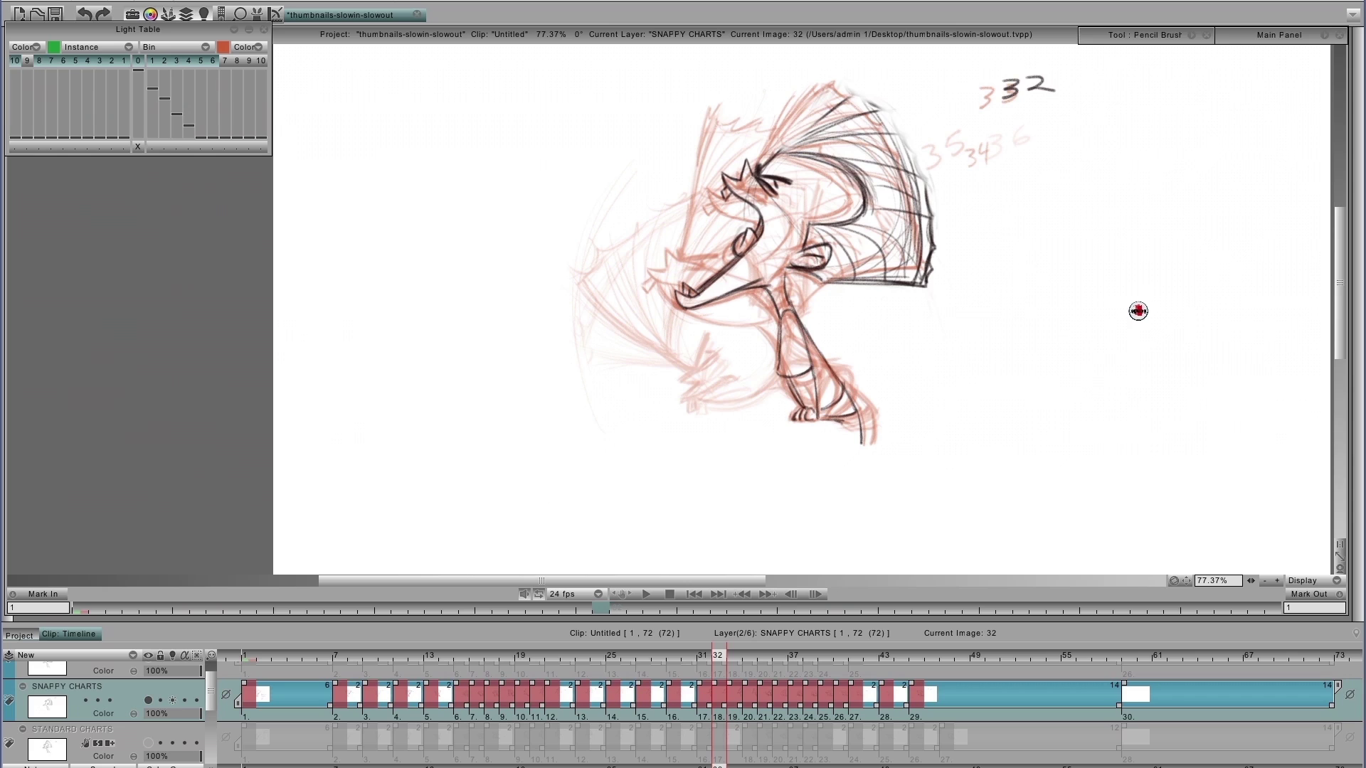
pyautogui.press('Right')
pyautogui.press('Right')
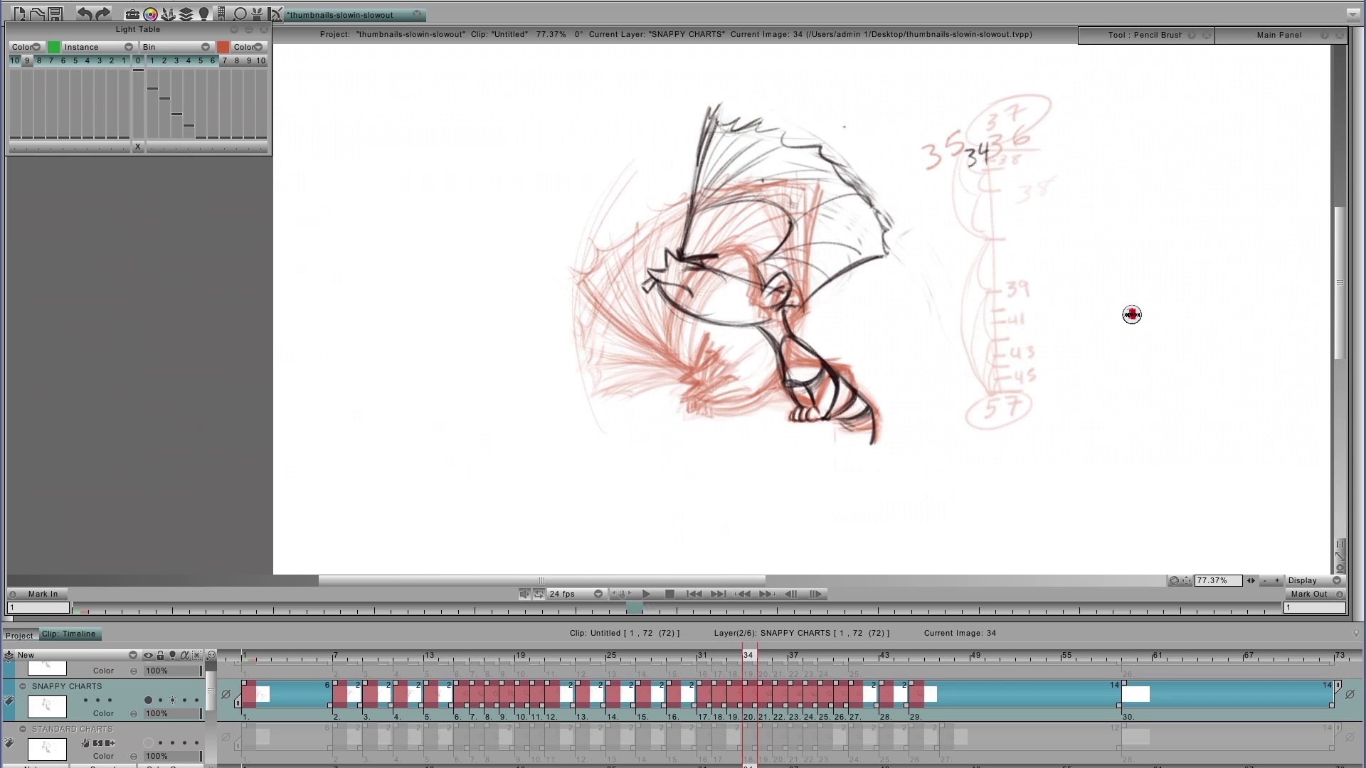
pyautogui.press('Right')
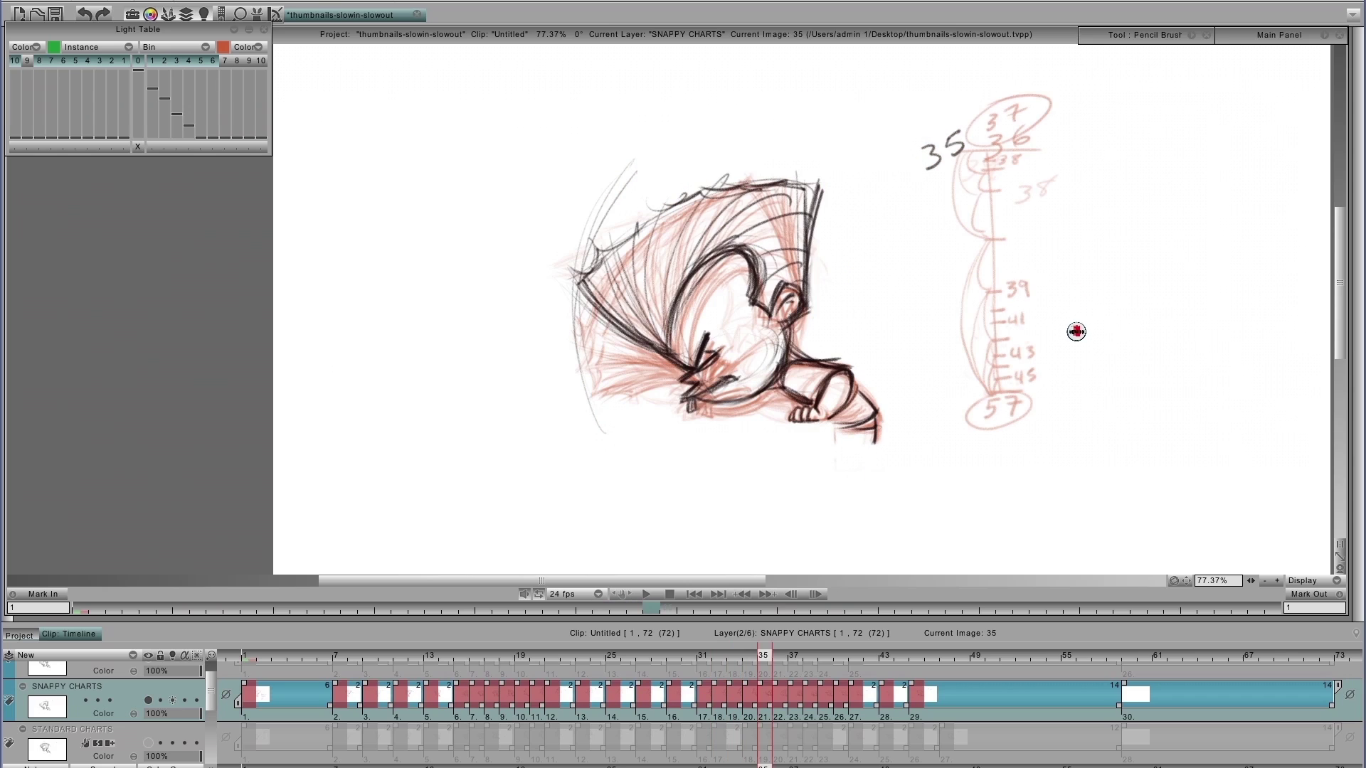
pyautogui.press('Right')
pyautogui.press('Right')
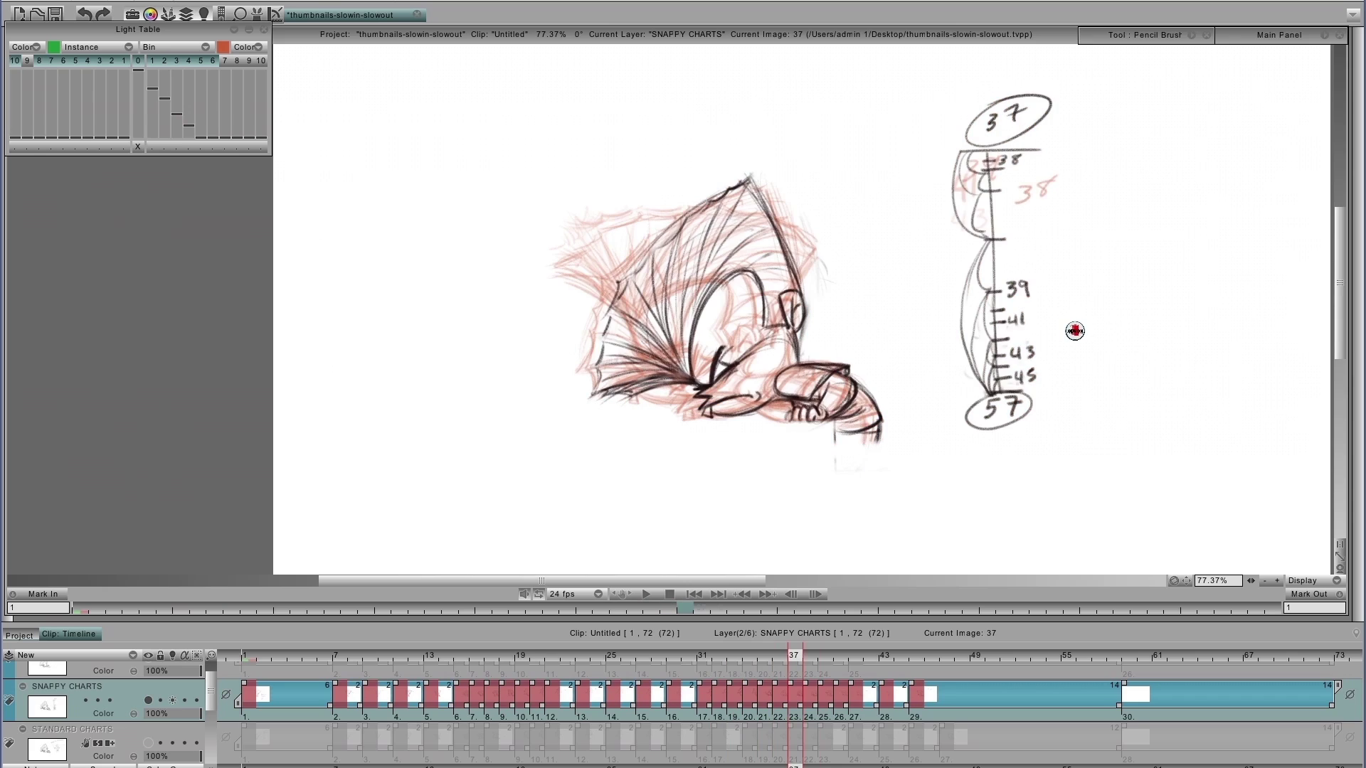
pyautogui.press('Right')
pyautogui.press('Left')
pyautogui.moveTo(1035, 159); pyautogui.dragTo(1083, 158)
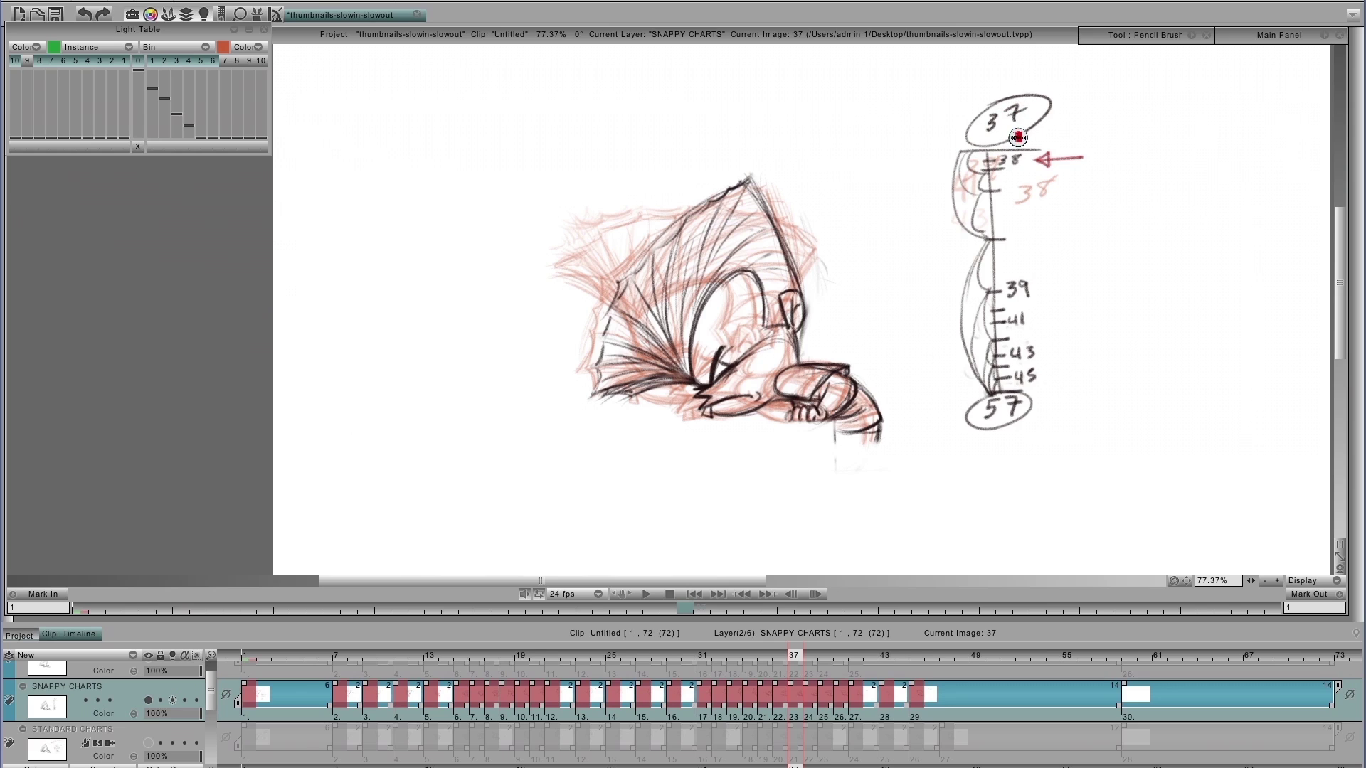
# - Flip repeatedly between drawings 37, 38 and 39, ending back on drawing 37's chart
pyautogui.press('Right')
pyautogui.press('Left')
pyautogui.press('Right')
pyautogui.press('Left')
pyautogui.press('Right')
pyautogui.press('Right')
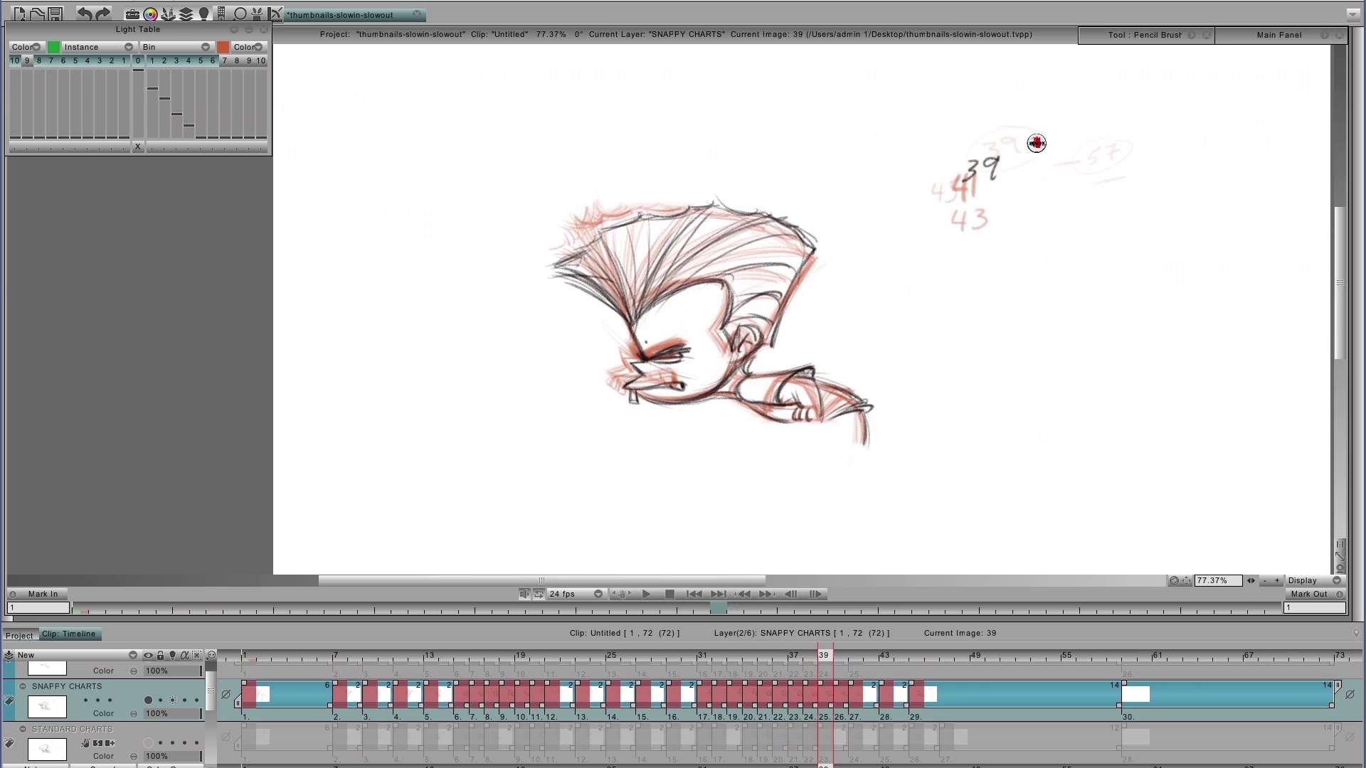
pyautogui.press('Left')
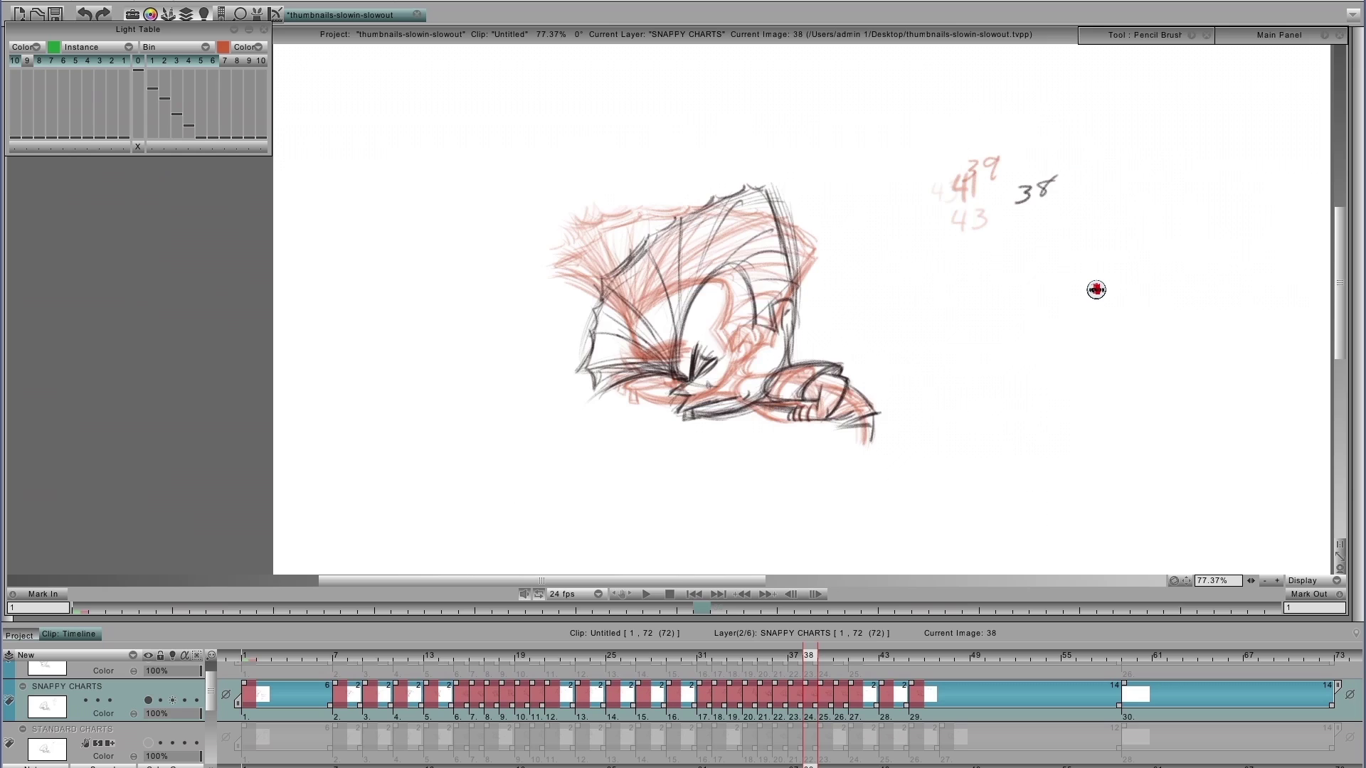
pyautogui.press('Left')
pyautogui.press('Right')
pyautogui.press('Right')
pyautogui.press('Left')
pyautogui.press('Left')
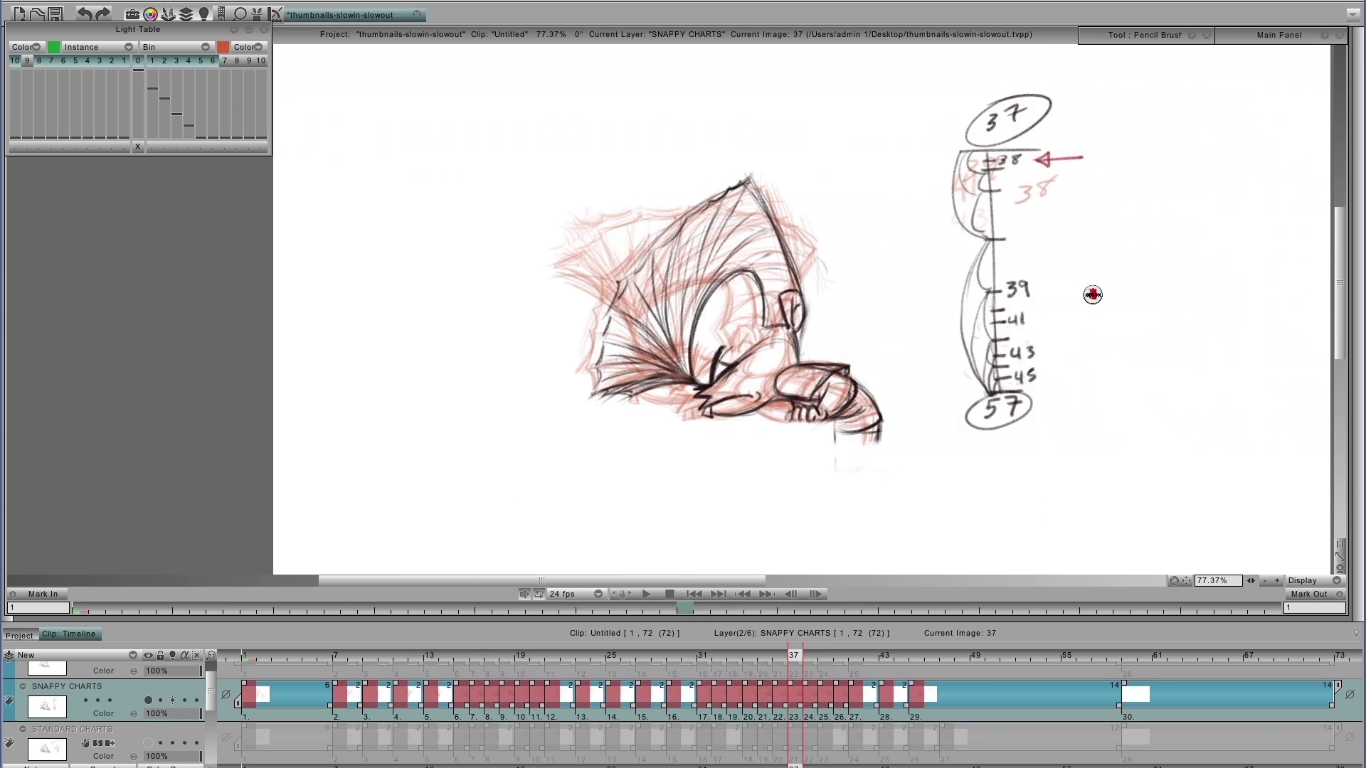
pyautogui.press('Right')
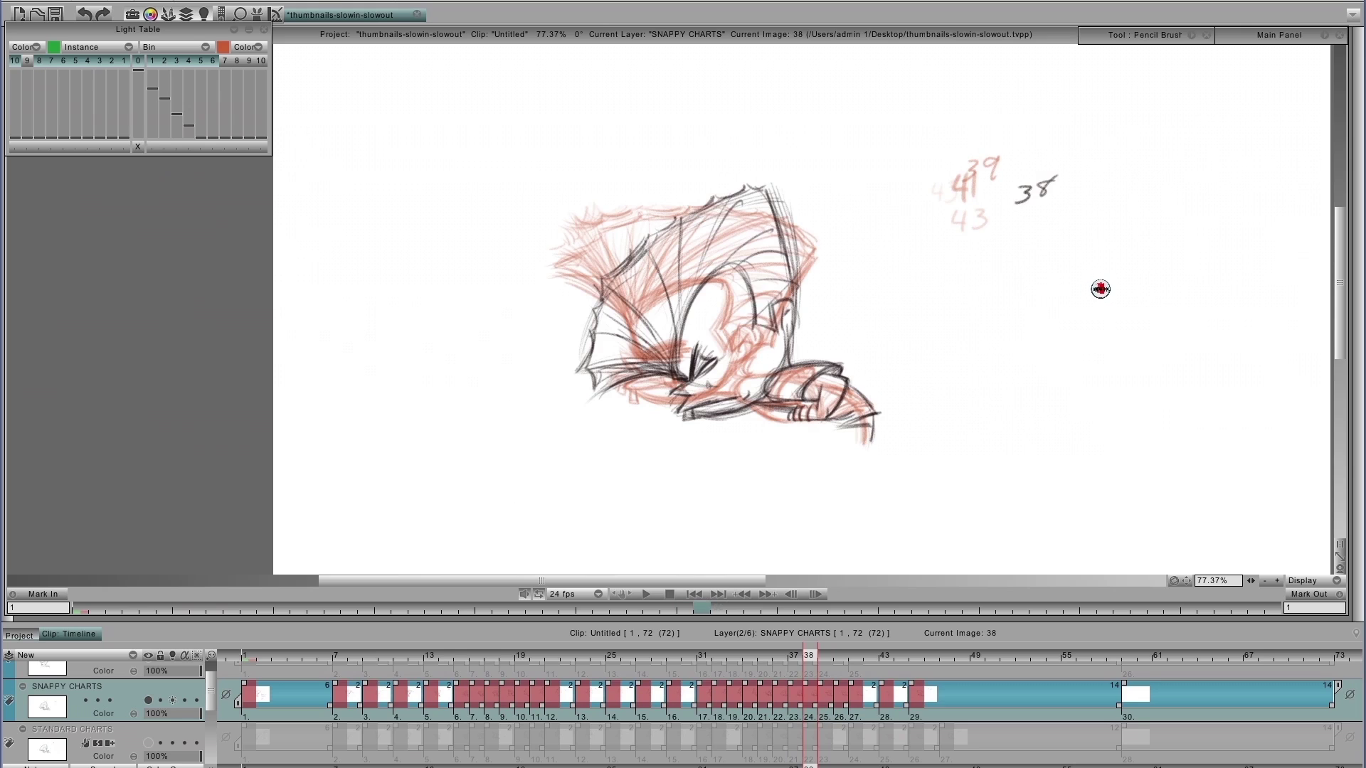
pyautogui.press('Right')
pyautogui.press('Left')
pyautogui.press('Left')
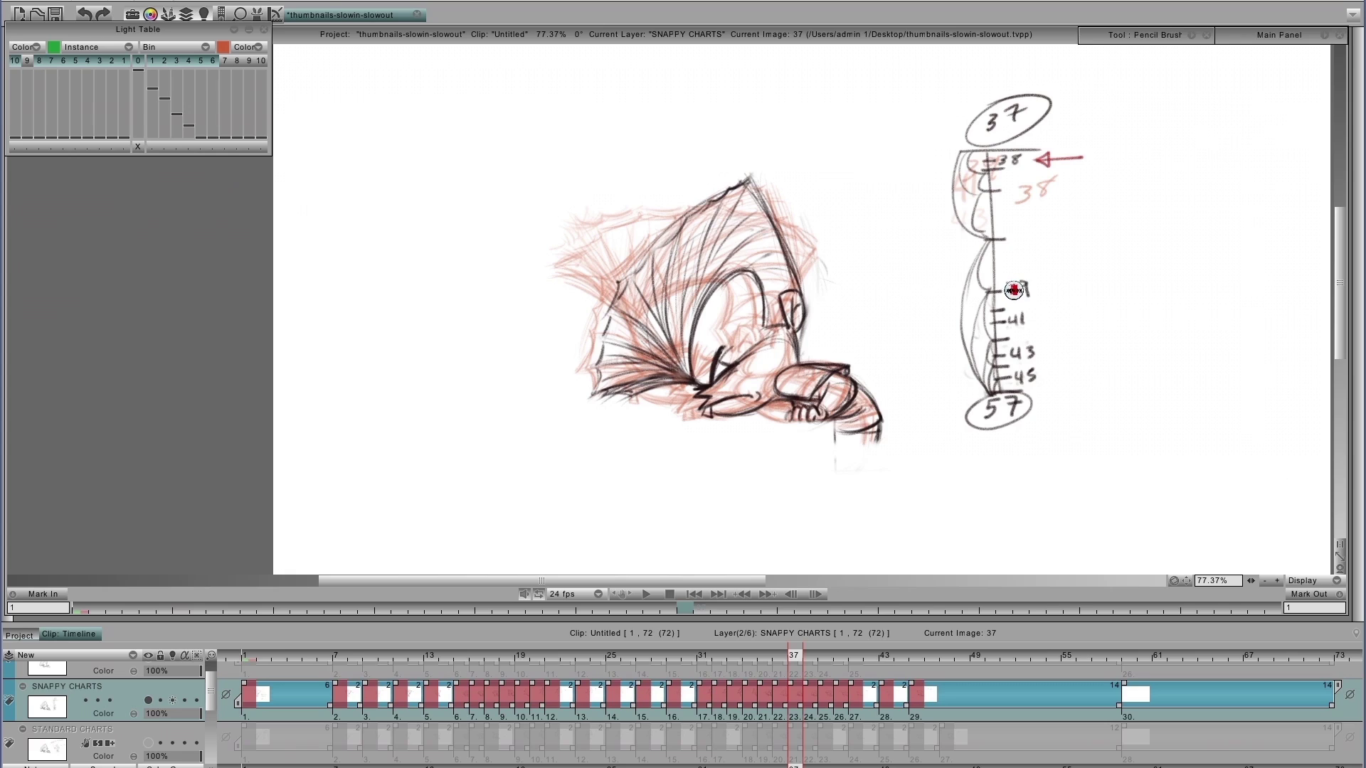
# - On frame 37's chart, mark the halfway tick in red, arc from 38, add 2, circle 47
pyautogui.moveTo(982, 241); pyautogui.dragTo(1006, 239)
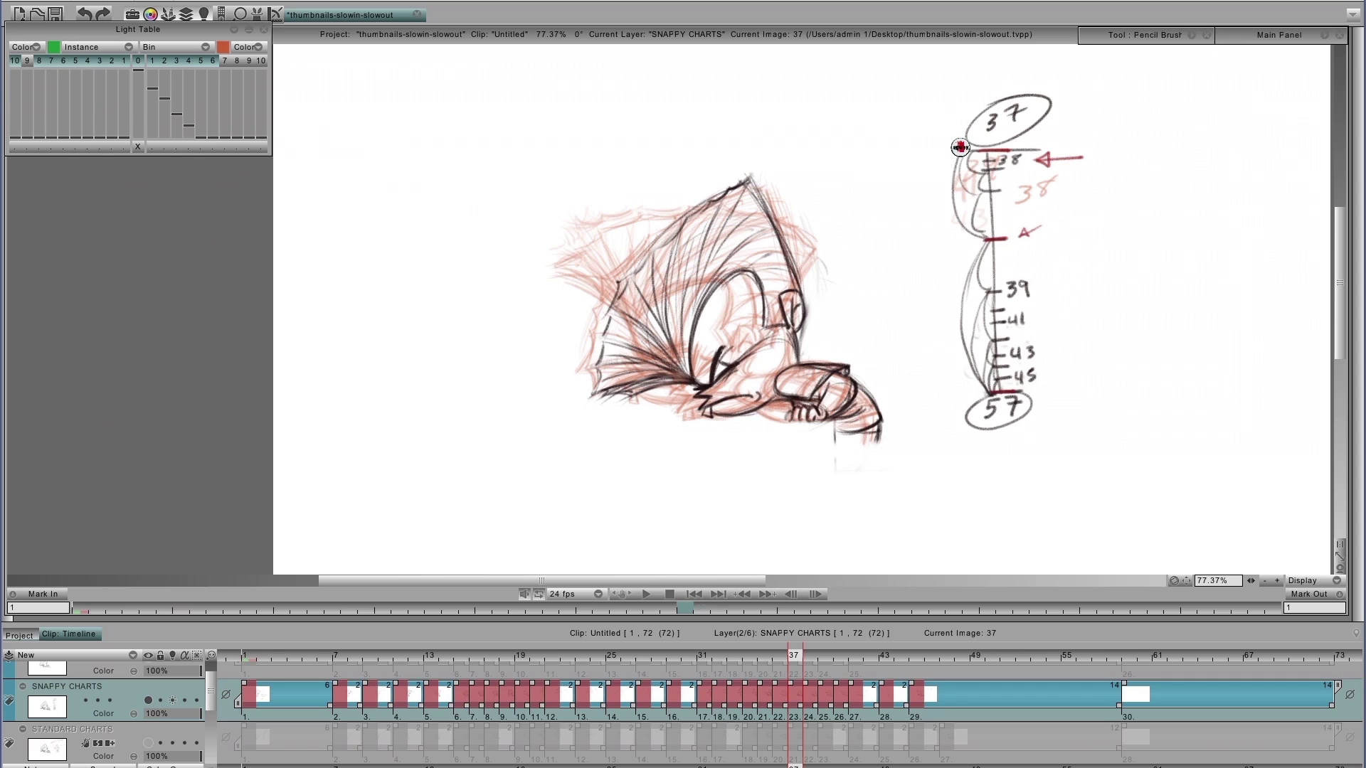
pyautogui.moveTo(963, 145)
pyautogui.mouseDown()
pyautogui.moveTo(946, 223)
pyautogui.moveTo(979, 239)
pyautogui.moveTo(960, 352)
pyautogui.moveTo(989, 392)
pyautogui.mouseUp()
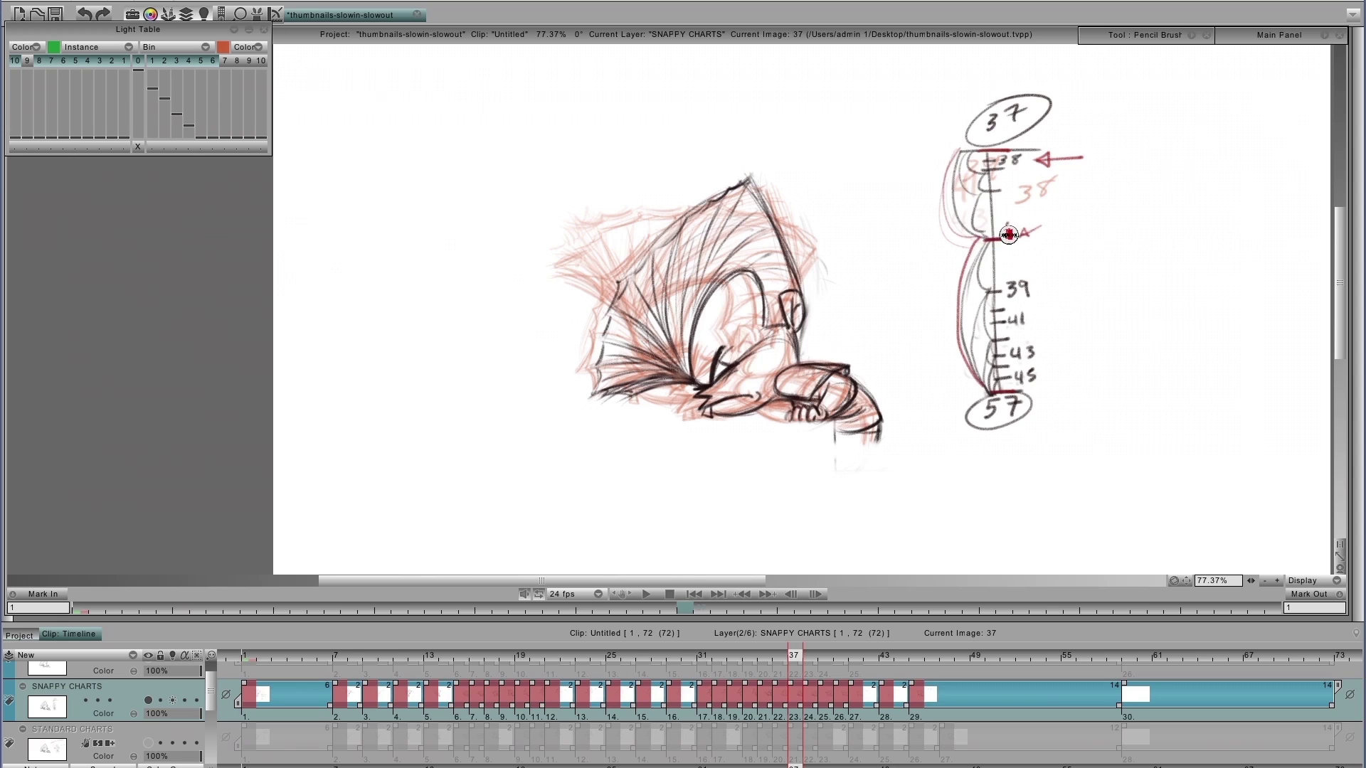
pyautogui.moveTo(1003, 243); pyautogui.dragTo(1018, 251)
pyautogui.moveTo(1031, 411)
pyautogui.mouseDown()
pyautogui.moveTo(1048, 428)
pyautogui.moveTo(1013, 422)
pyautogui.mouseUp()
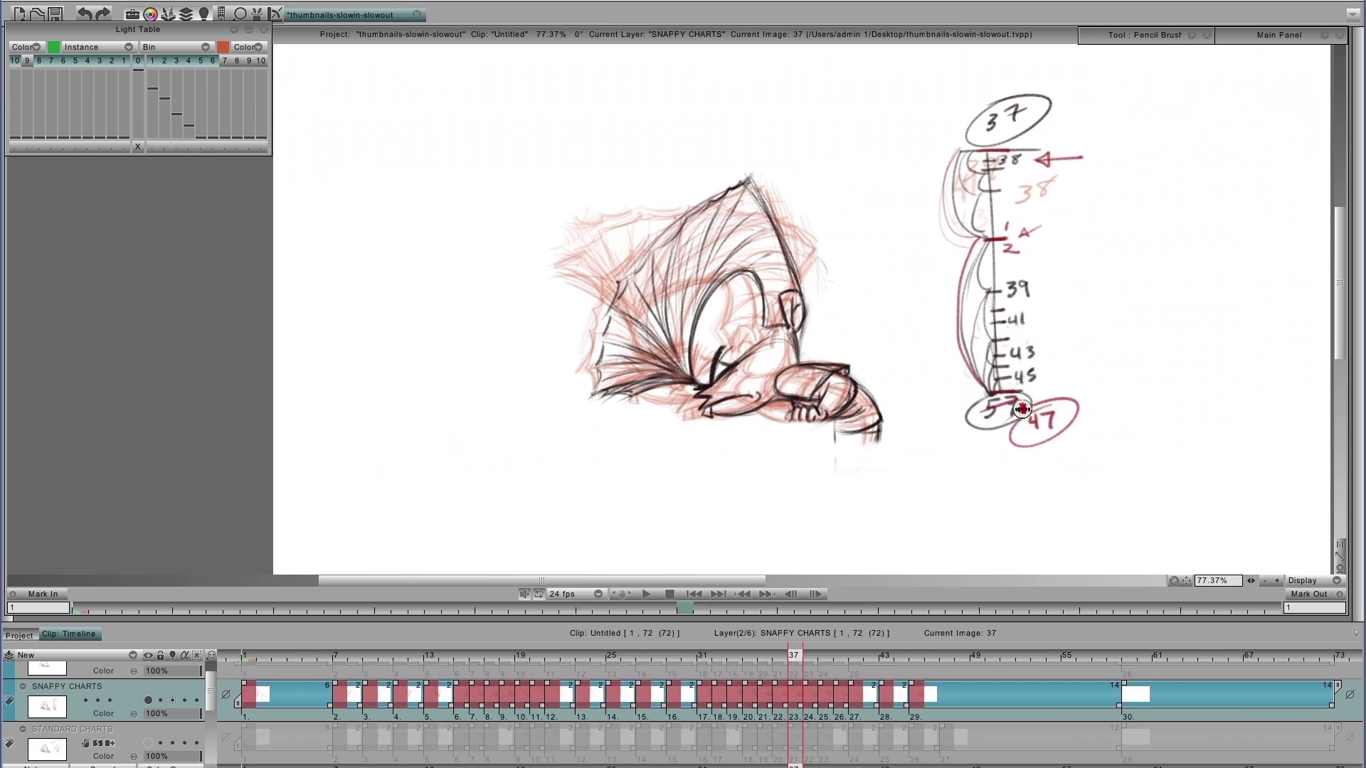
# - Step forward from drawing 37 to drawing 45
pyautogui.press('Right')
pyautogui.press('Right')
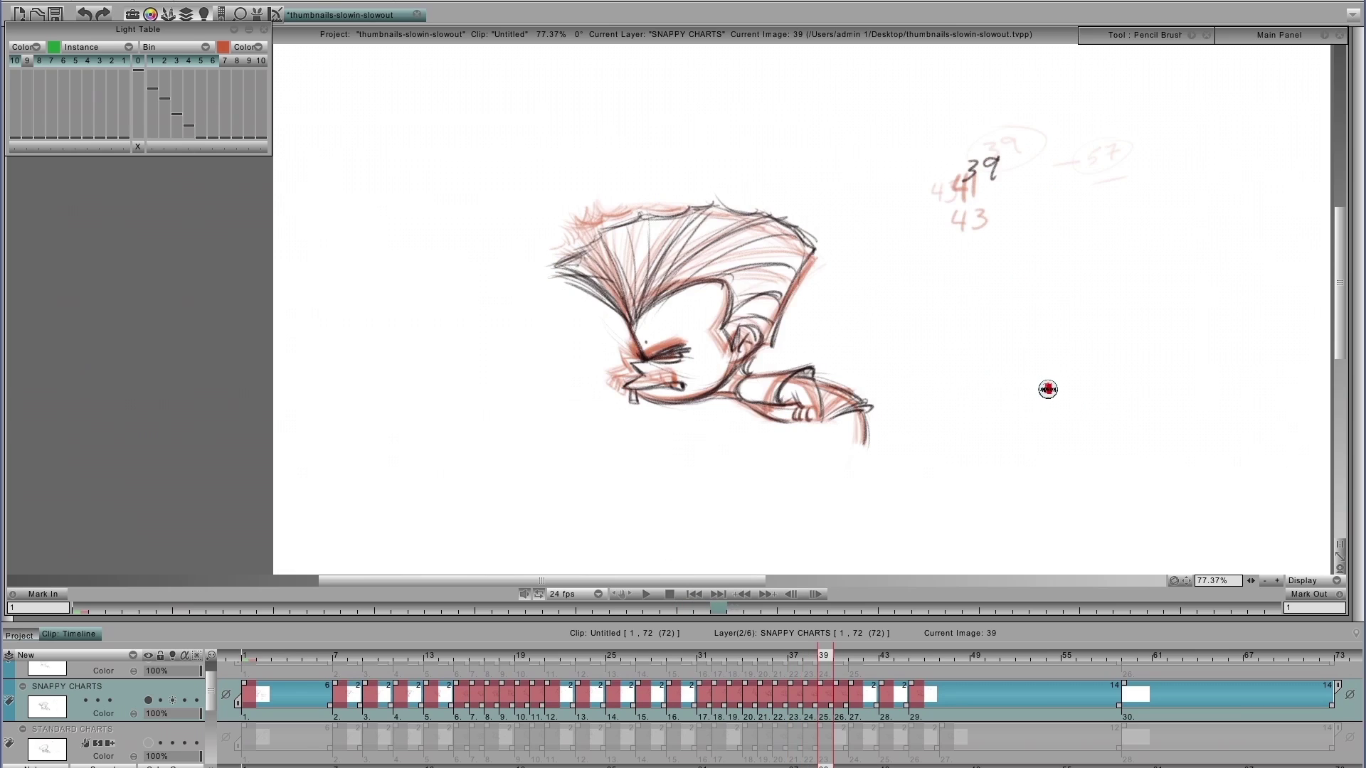
pyautogui.press('Right')
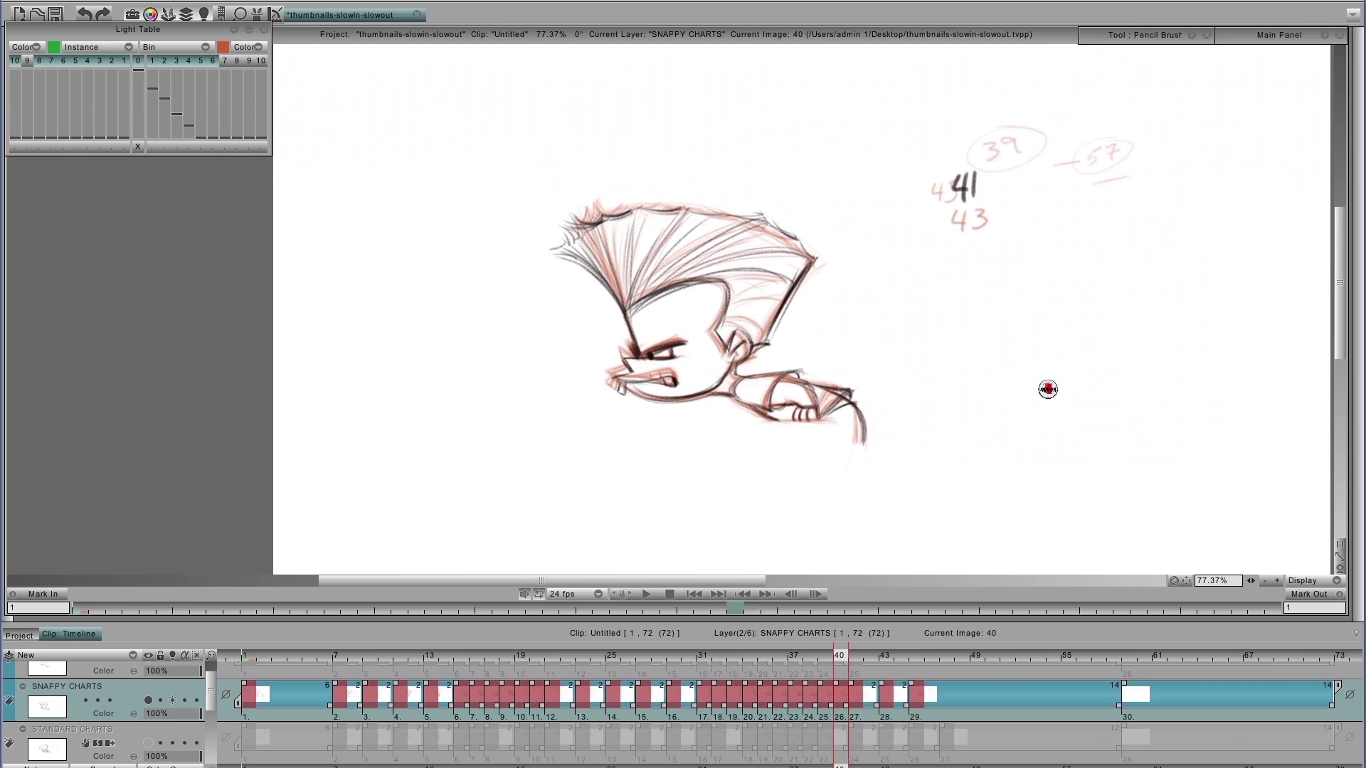
pyautogui.press('Right')
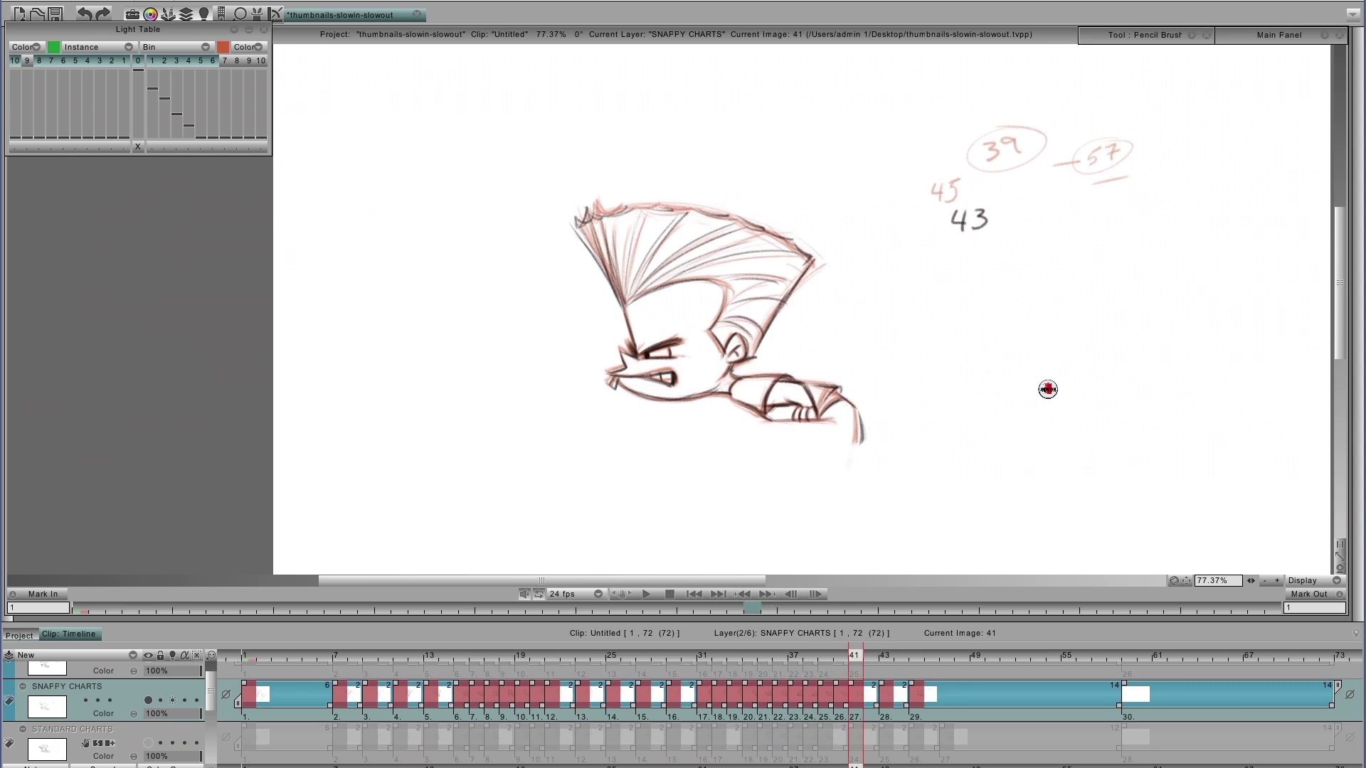
pyautogui.press('Right')
pyautogui.press('Right')
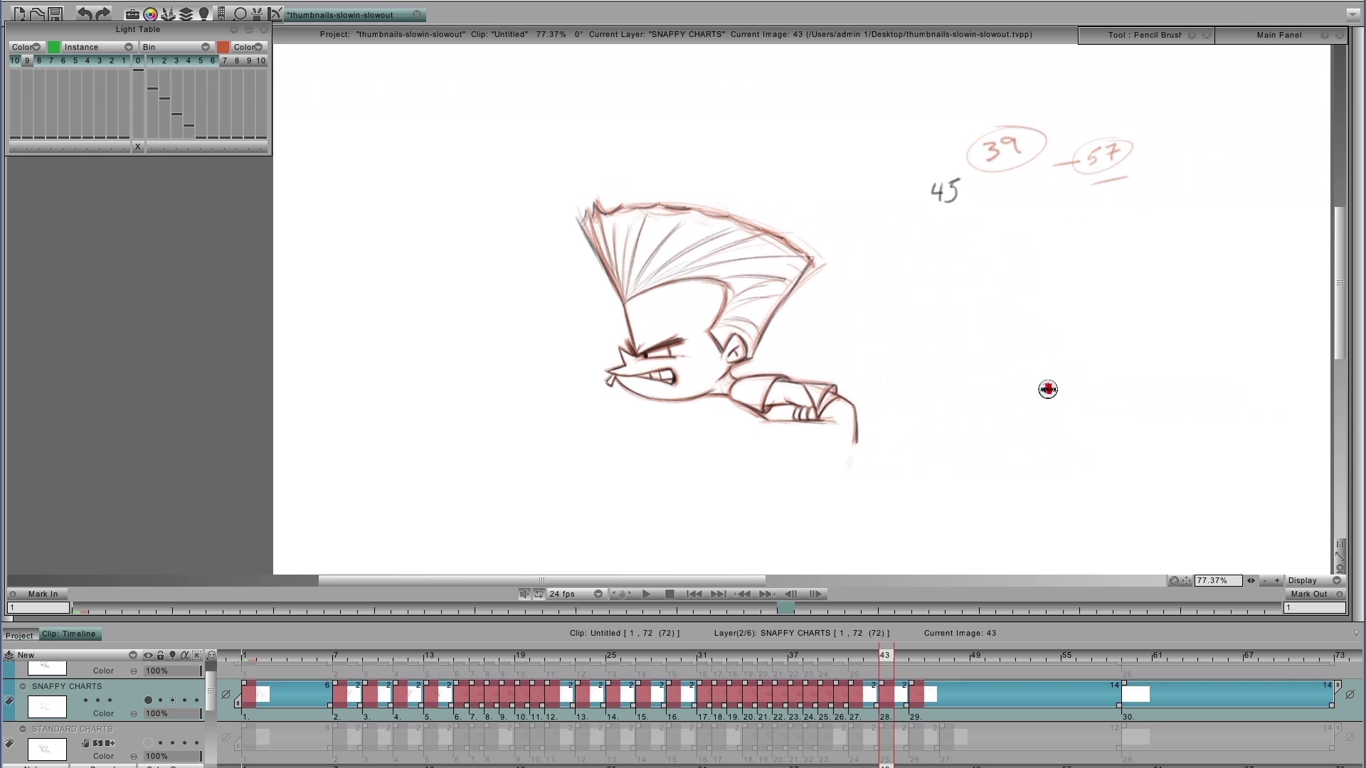
pyautogui.press('Right')
pyautogui.press('Right')
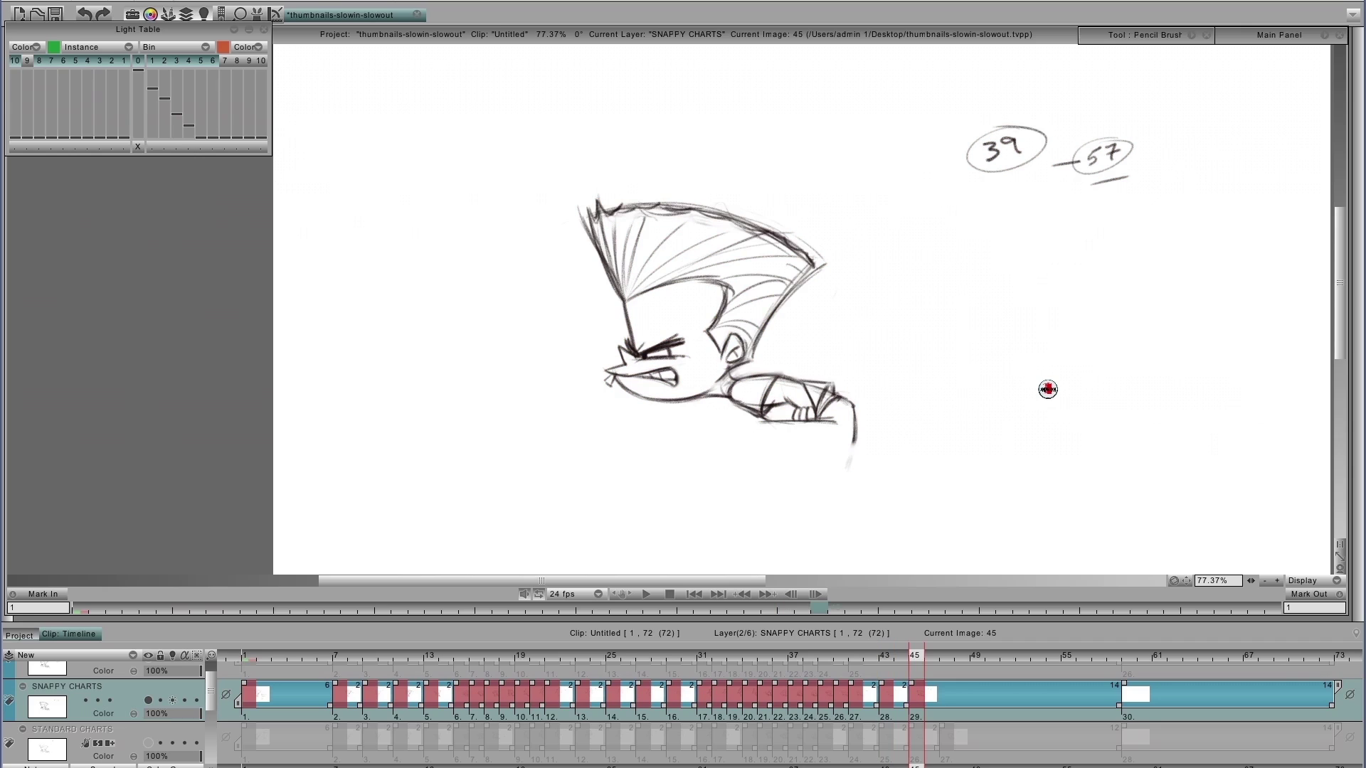
# - Strike through the circled 39 in red, write a circled 47 below it, and start playback
pyautogui.moveTo(954, 168); pyautogui.dragTo(1044, 131)
pyautogui.moveTo(1007, 215)
pyautogui.mouseDown()
pyautogui.moveTo(1025, 229)
pyautogui.moveTo(1048, 201)
pyautogui.mouseUp()
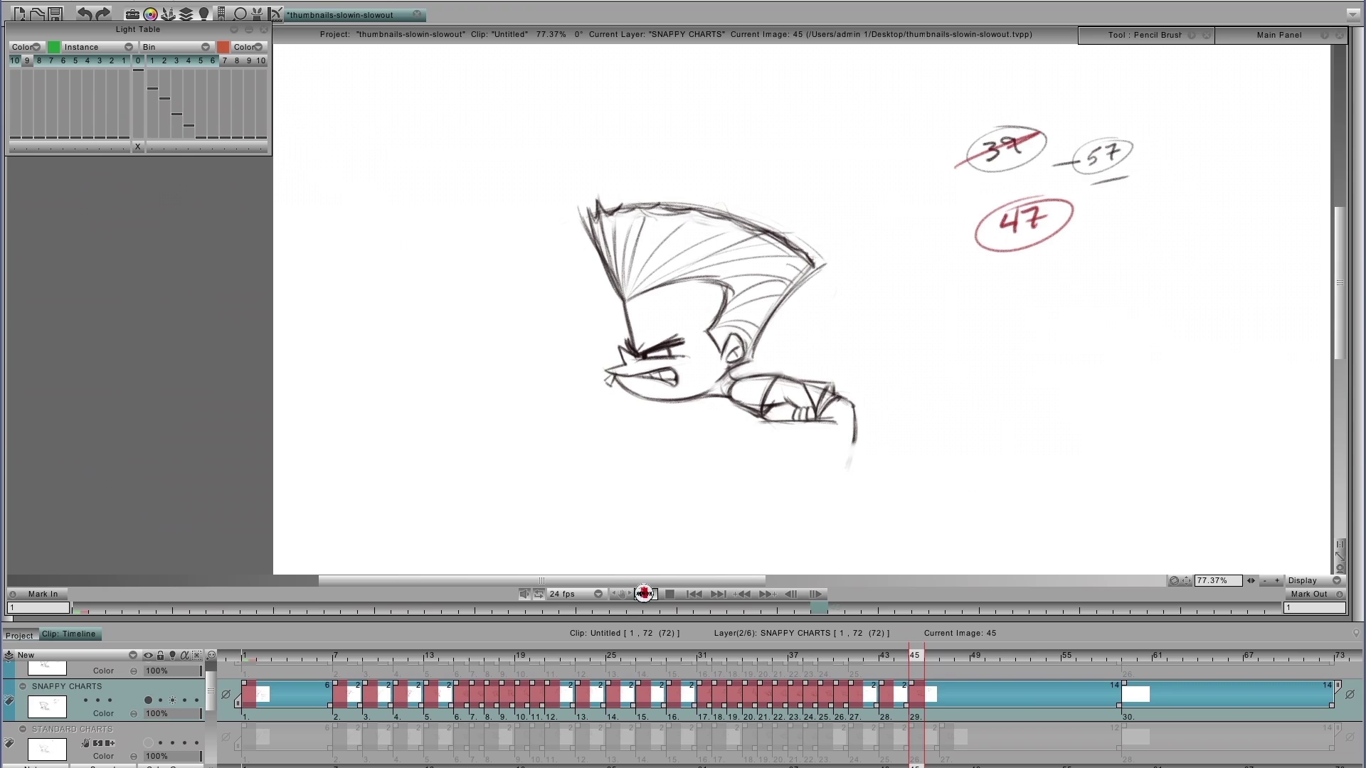
pyautogui.click(643, 594)
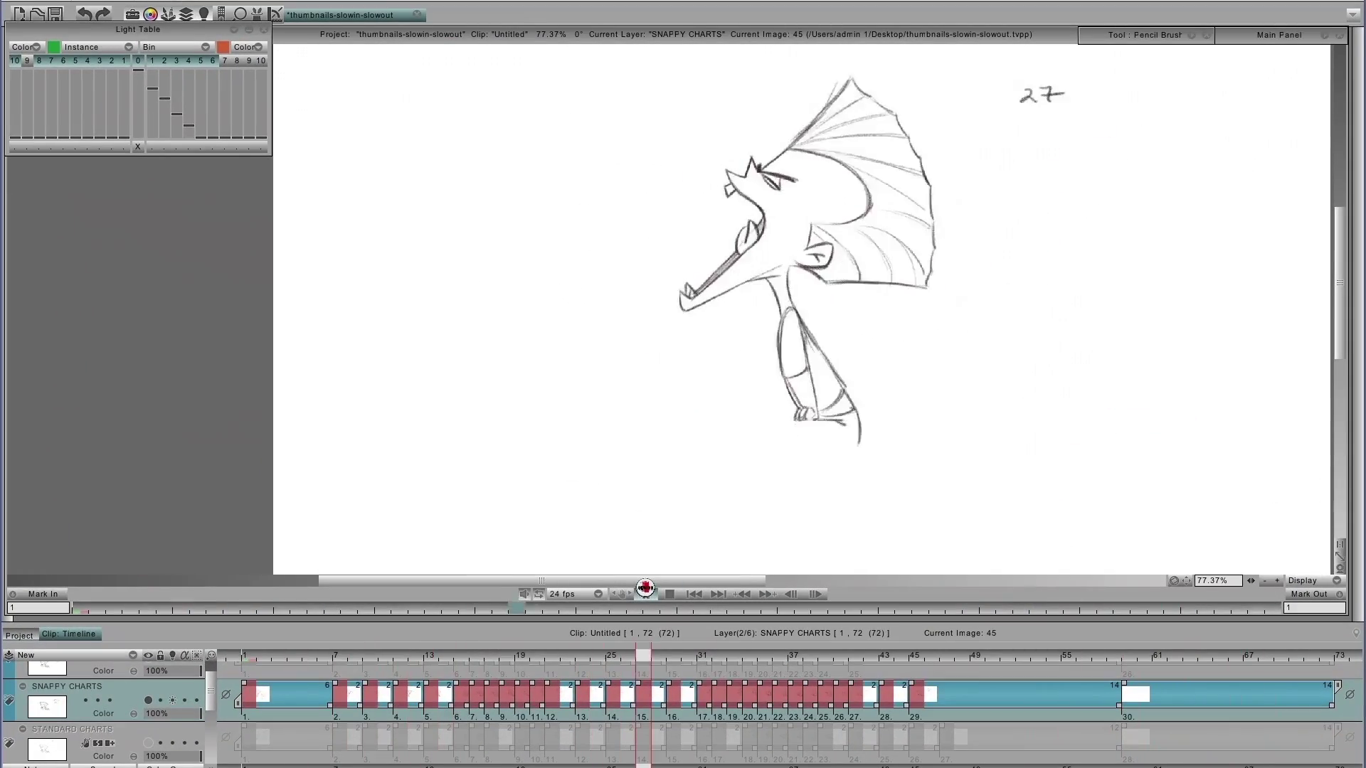
# - Make SNAPPY2 the current layer and draw a red arrow down at frame 15's circled 15
pyautogui.press('Up')
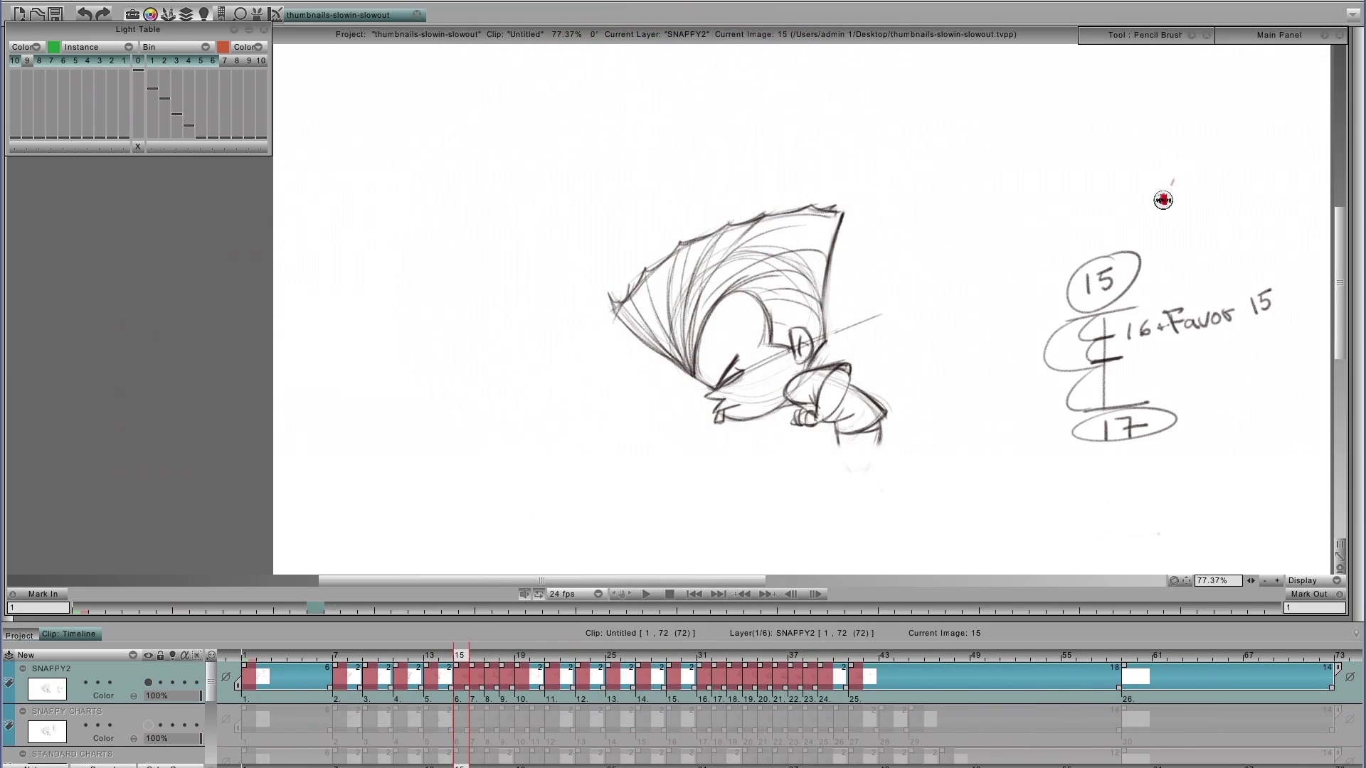
pyautogui.moveTo(1172, 181)
pyautogui.mouseDown()
pyautogui.moveTo(1139, 245)
pyautogui.moveTo(1151, 240)
pyautogui.mouseUp()
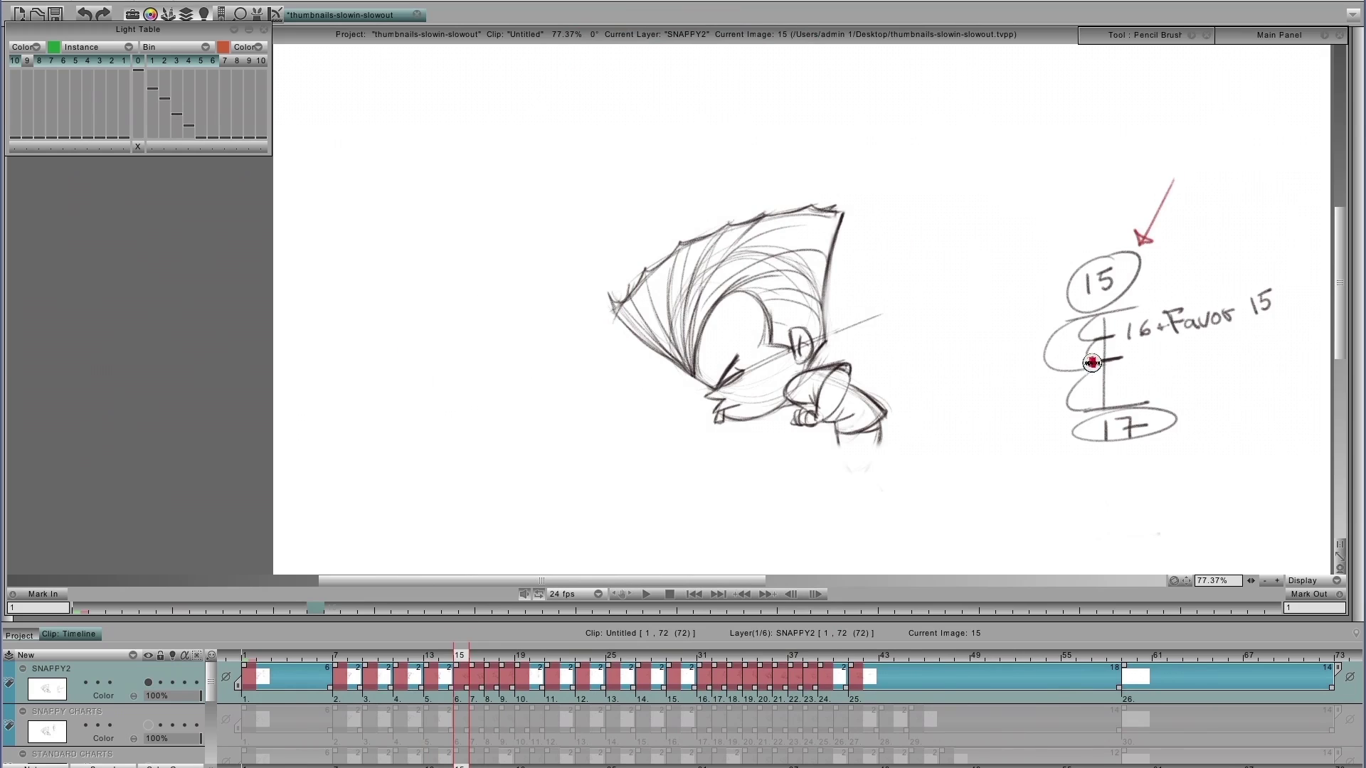
# - Mark the 16 tick and underline 'Favor 15' in red, then flip drawings 15 and 16
pyautogui.moveTo(1088, 362); pyautogui.dragTo(1130, 359)
pyautogui.moveTo(1174, 347); pyautogui.dragTo(1289, 322)
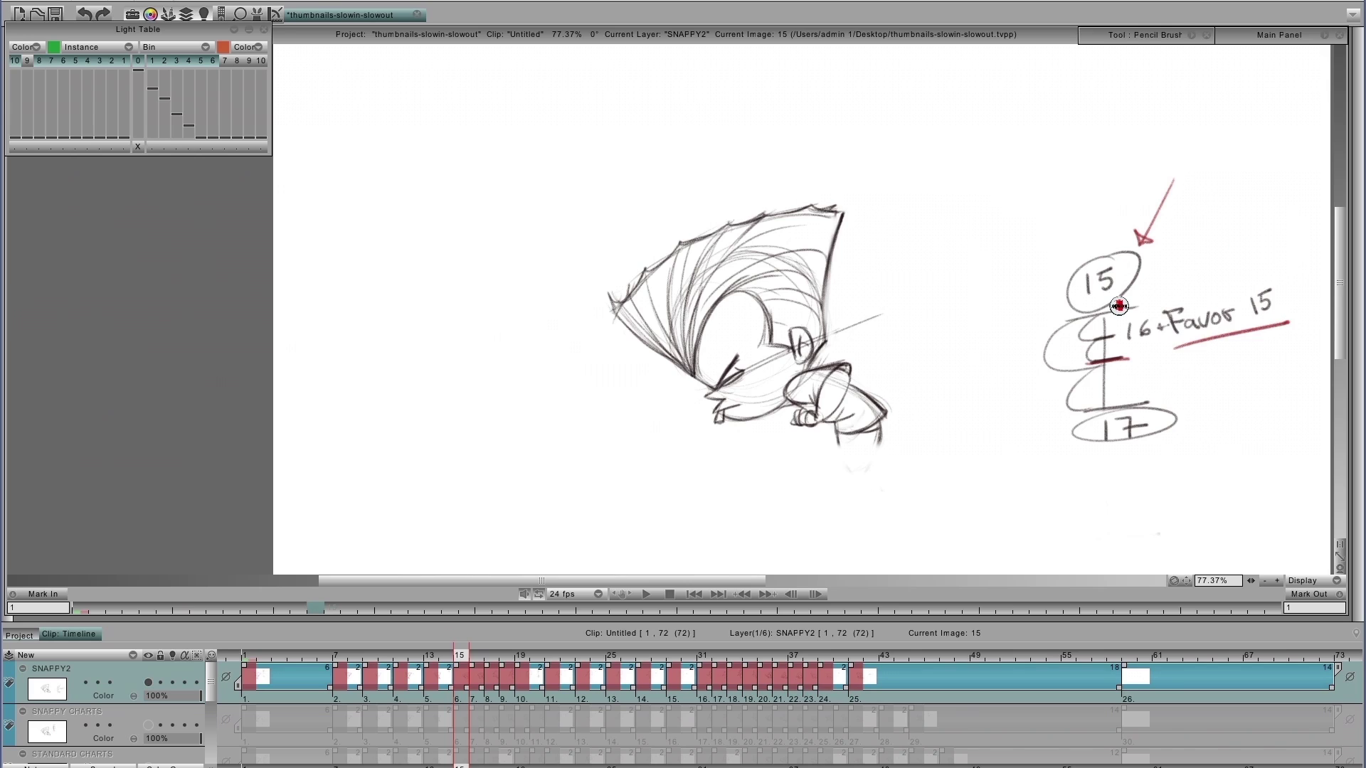
pyautogui.press('Right')
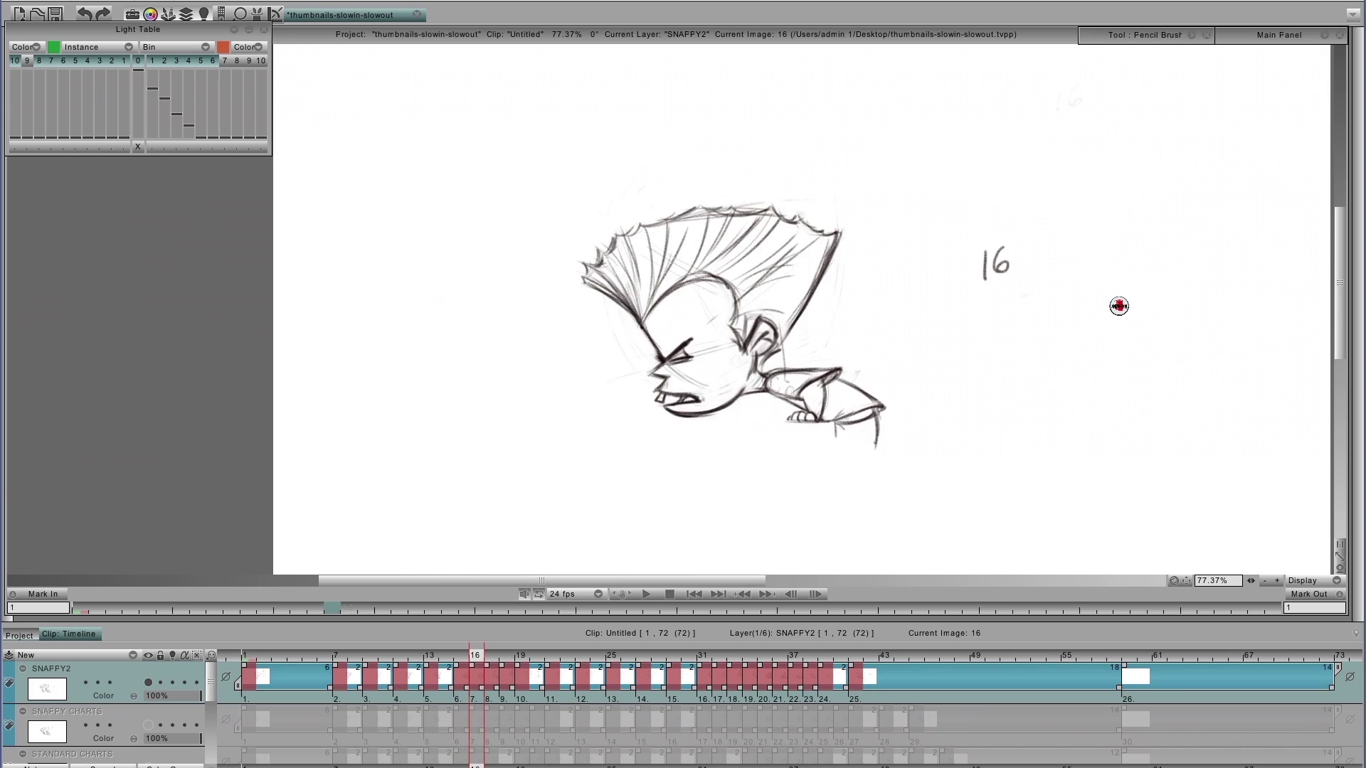
pyautogui.press('Left')
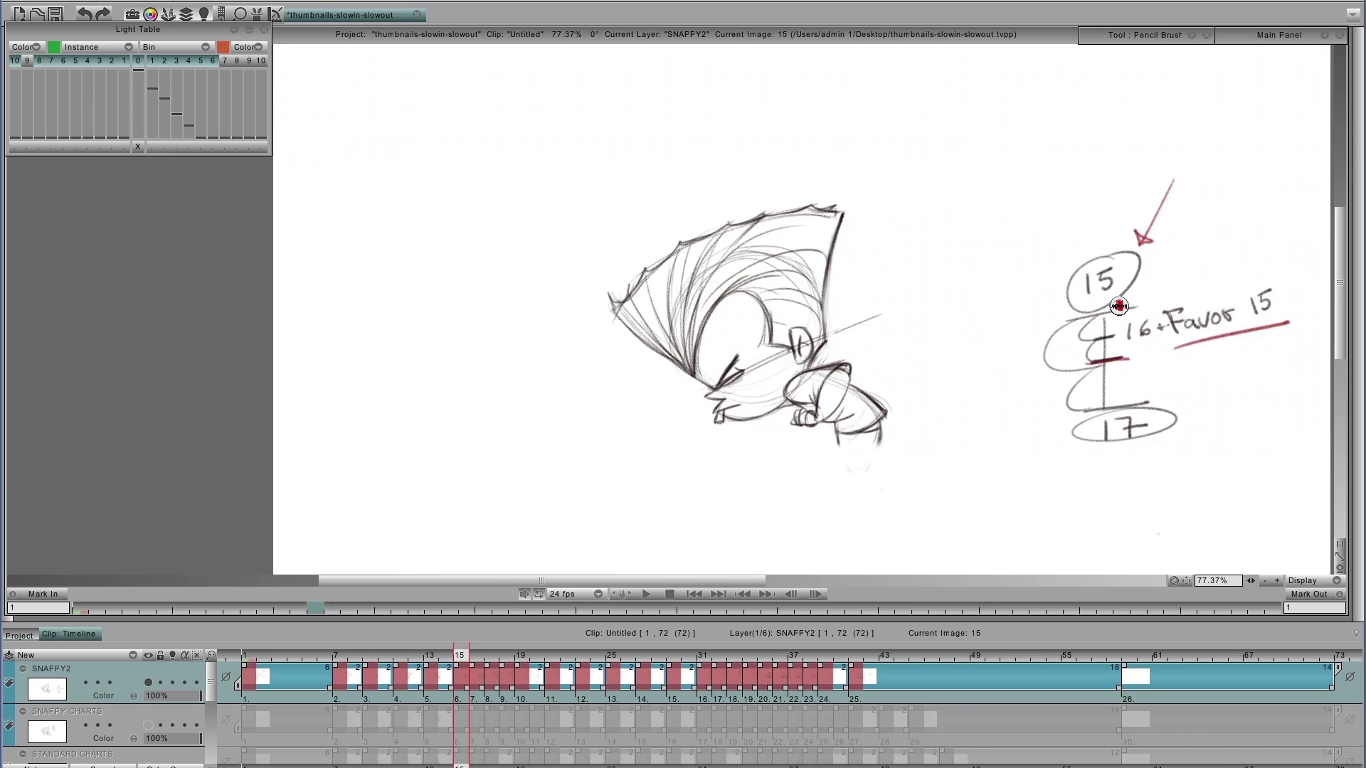
pyautogui.press('Right')
pyautogui.press('Right')
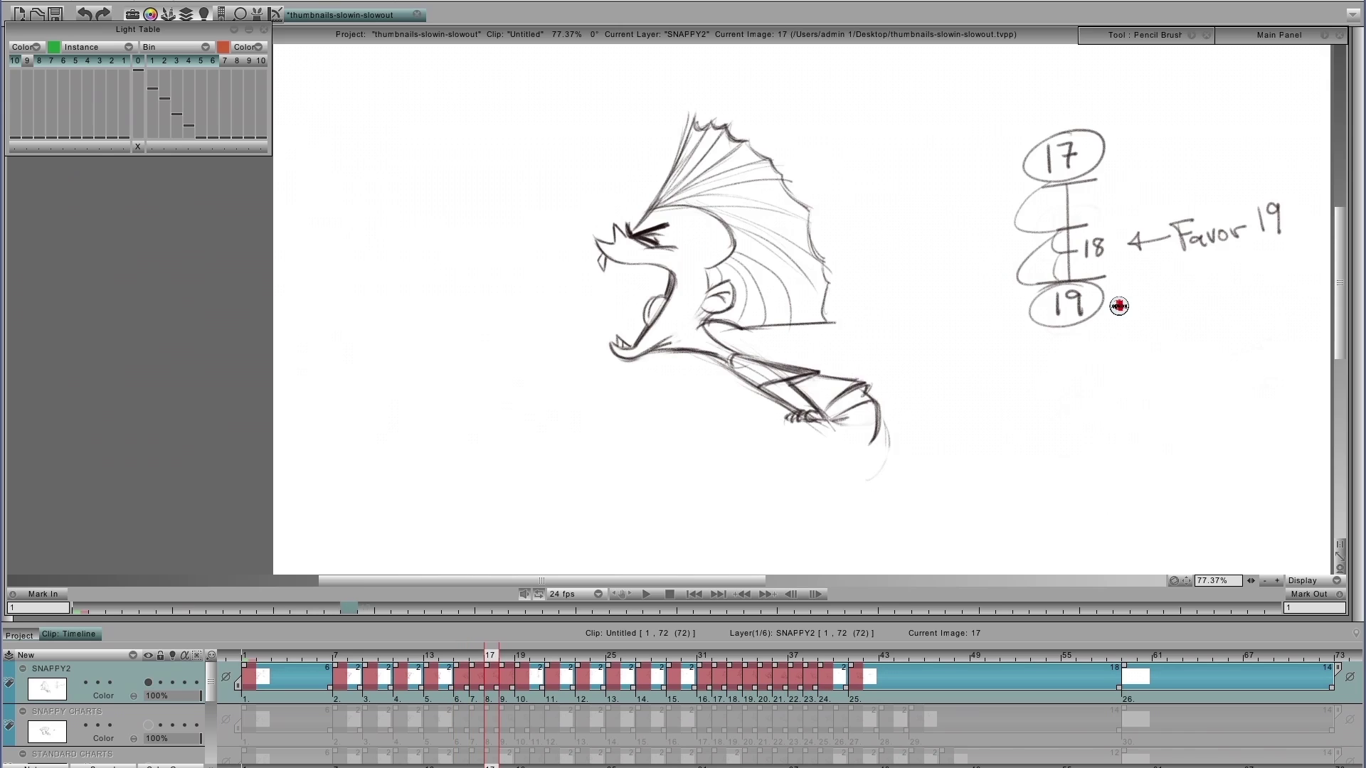
pyautogui.press('Left')
pyautogui.press('Left')
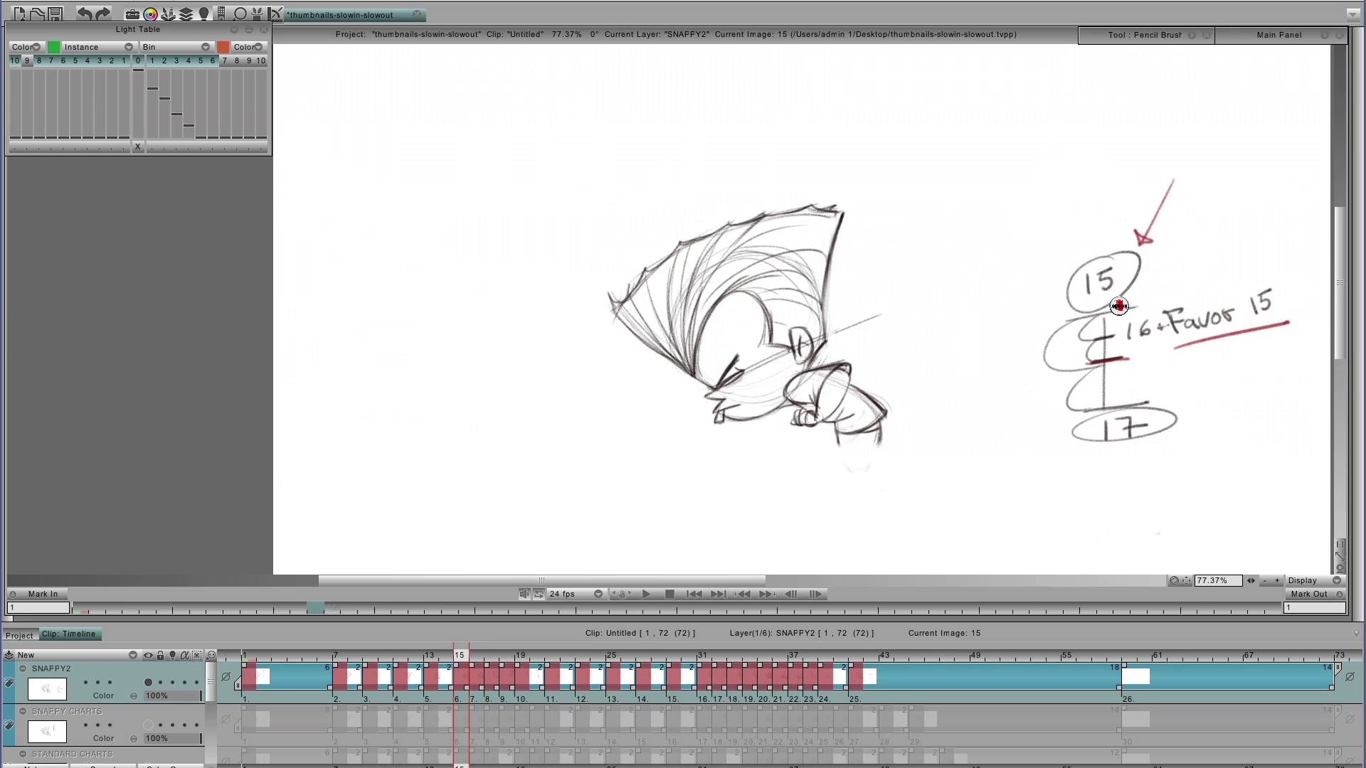
# - Flip between drawings 15, 16 and 17, then jump to key drawing 19
pyautogui.press('Right')
pyautogui.press('Right')
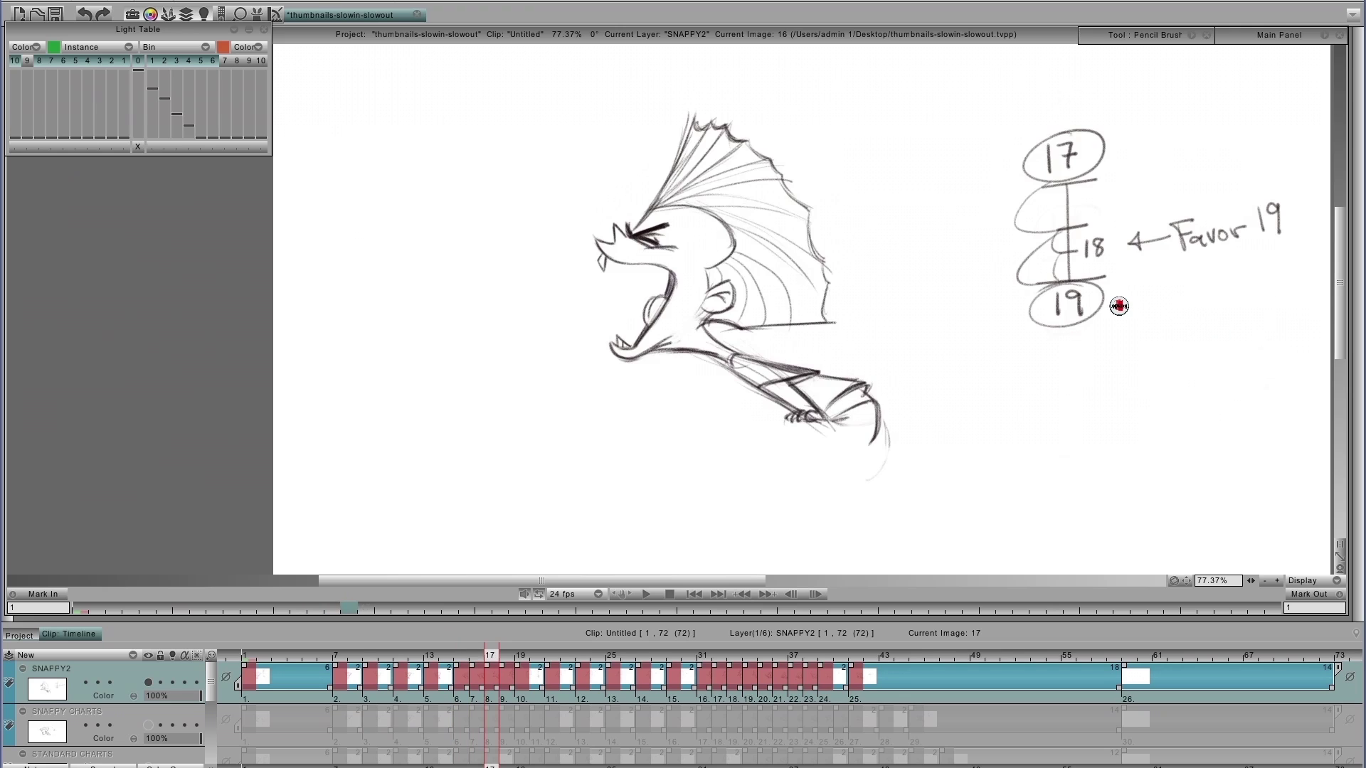
pyautogui.press('Left')
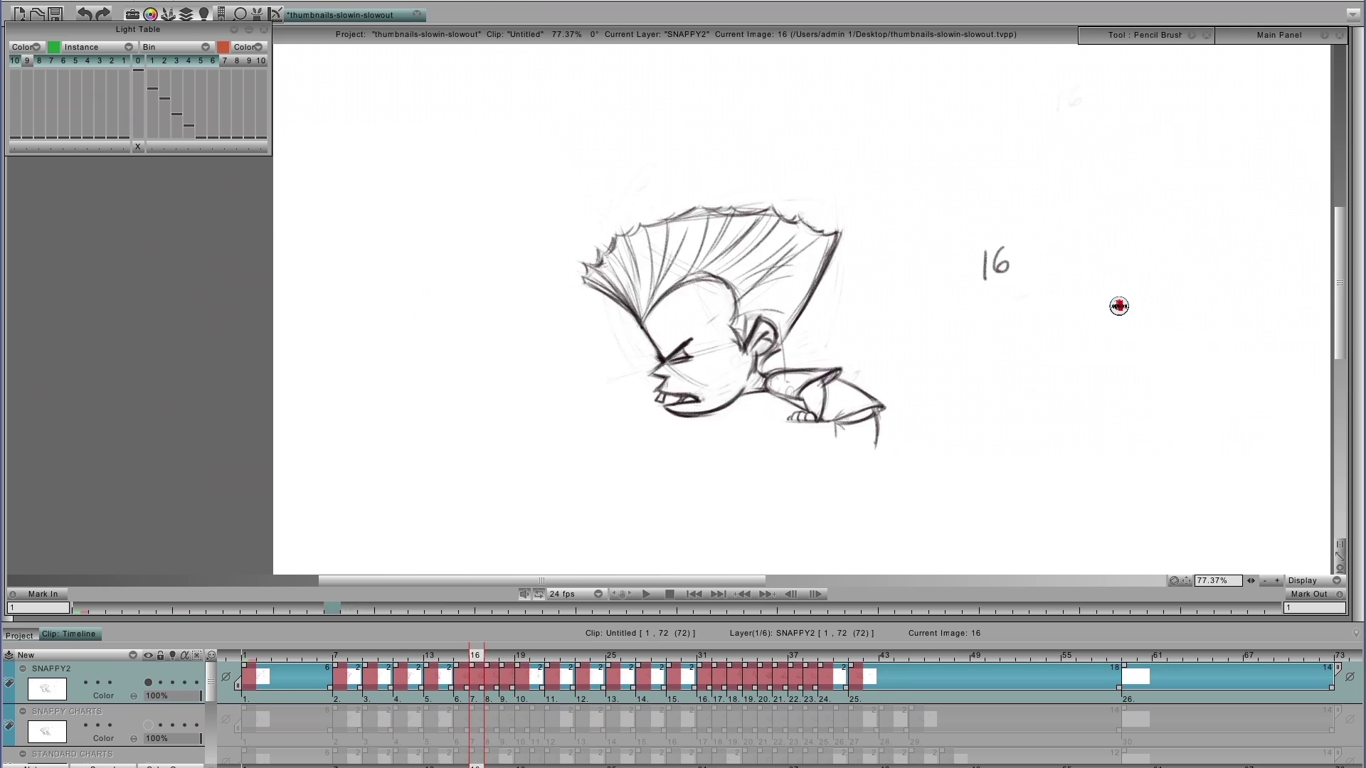
pyautogui.press('Left')
pyautogui.press('Right')
pyautogui.press('Right')
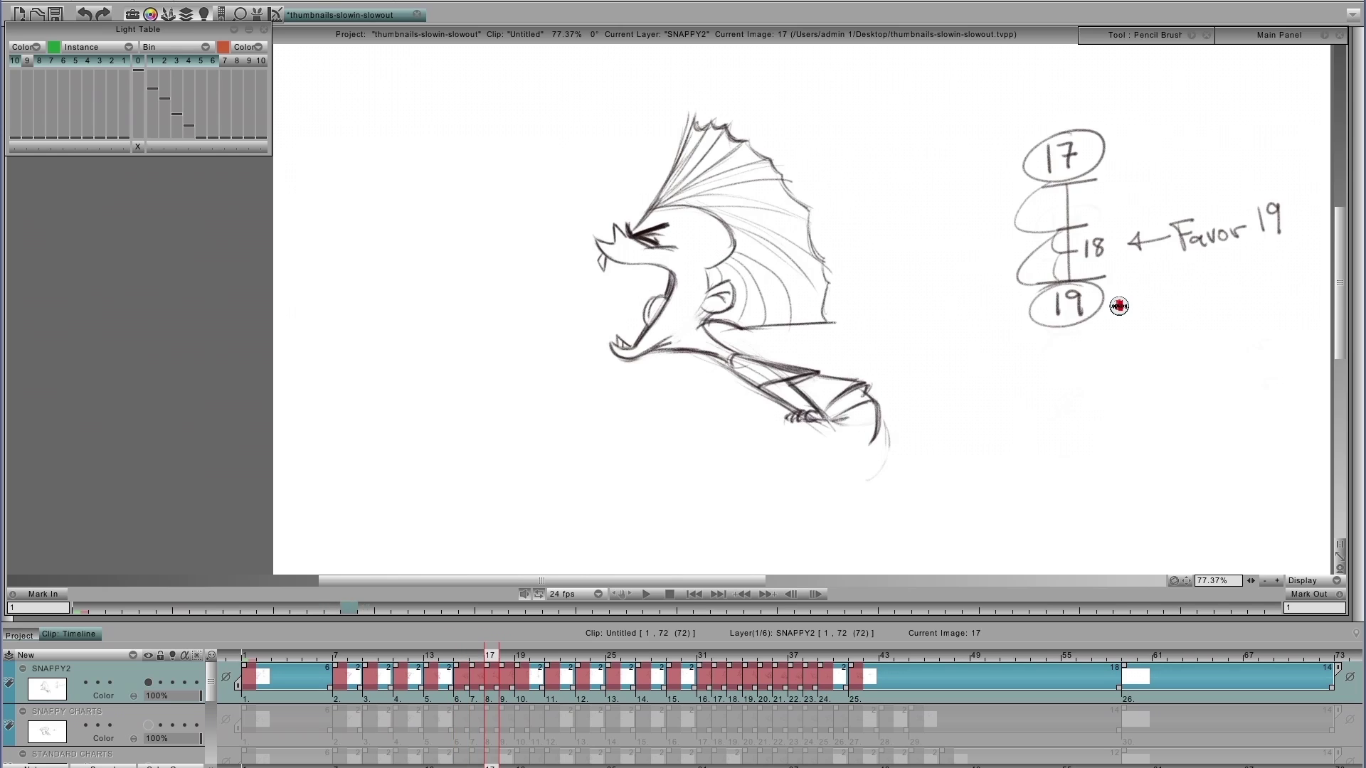
pyautogui.press('Right')
pyautogui.press('Right')
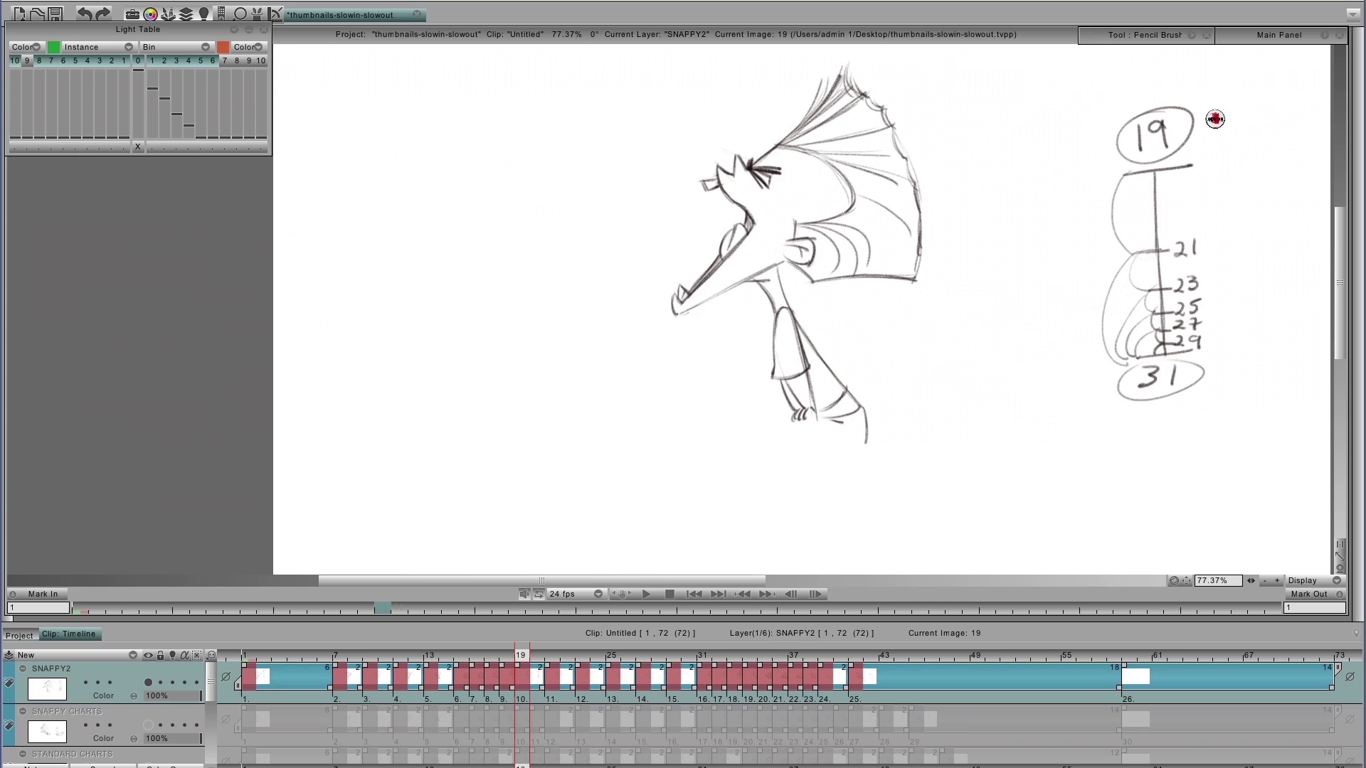
# - Draw a red arrow at key 19 and step through inbetweens 21 to 29
pyautogui.moveTo(1213, 121)
pyautogui.mouseDown()
pyautogui.moveTo(1278, 111)
pyautogui.moveTo(1202, 128)
pyautogui.moveTo(1228, 134)
pyautogui.mouseUp()
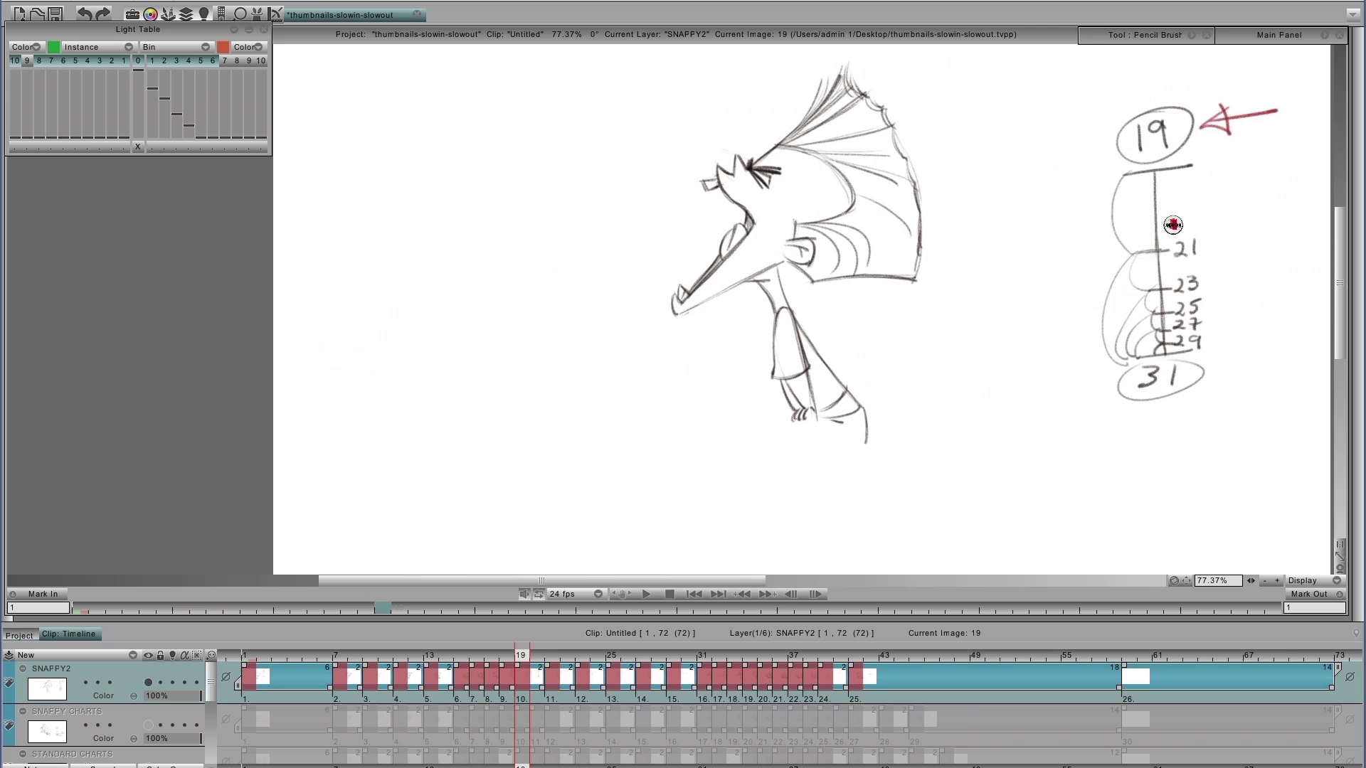
pyautogui.press('Right')
pyautogui.press('Right')
pyautogui.press('Right')
pyautogui.press('Right')
pyautogui.press('Right')
pyautogui.press('Right')
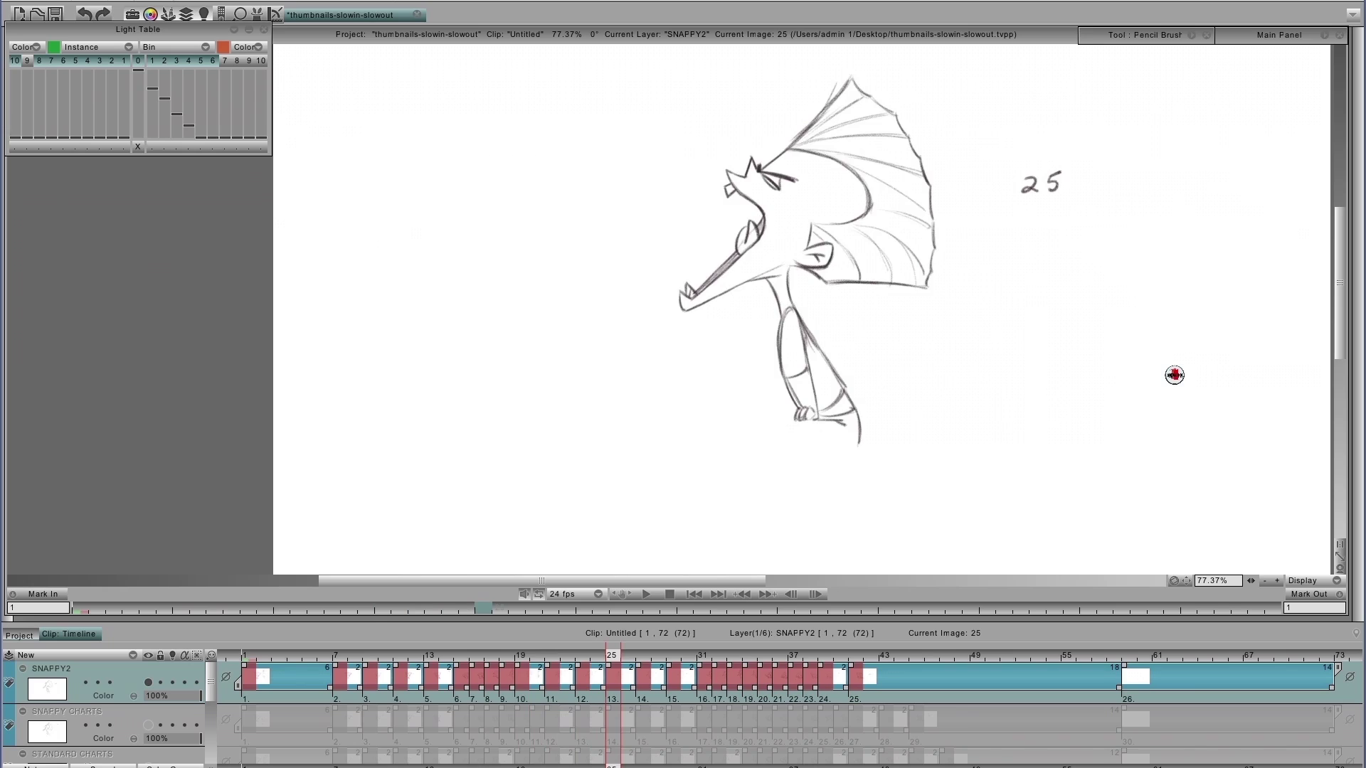
pyautogui.press('Right')
pyautogui.press('Right')
pyautogui.press('Right')
pyautogui.press('Right')
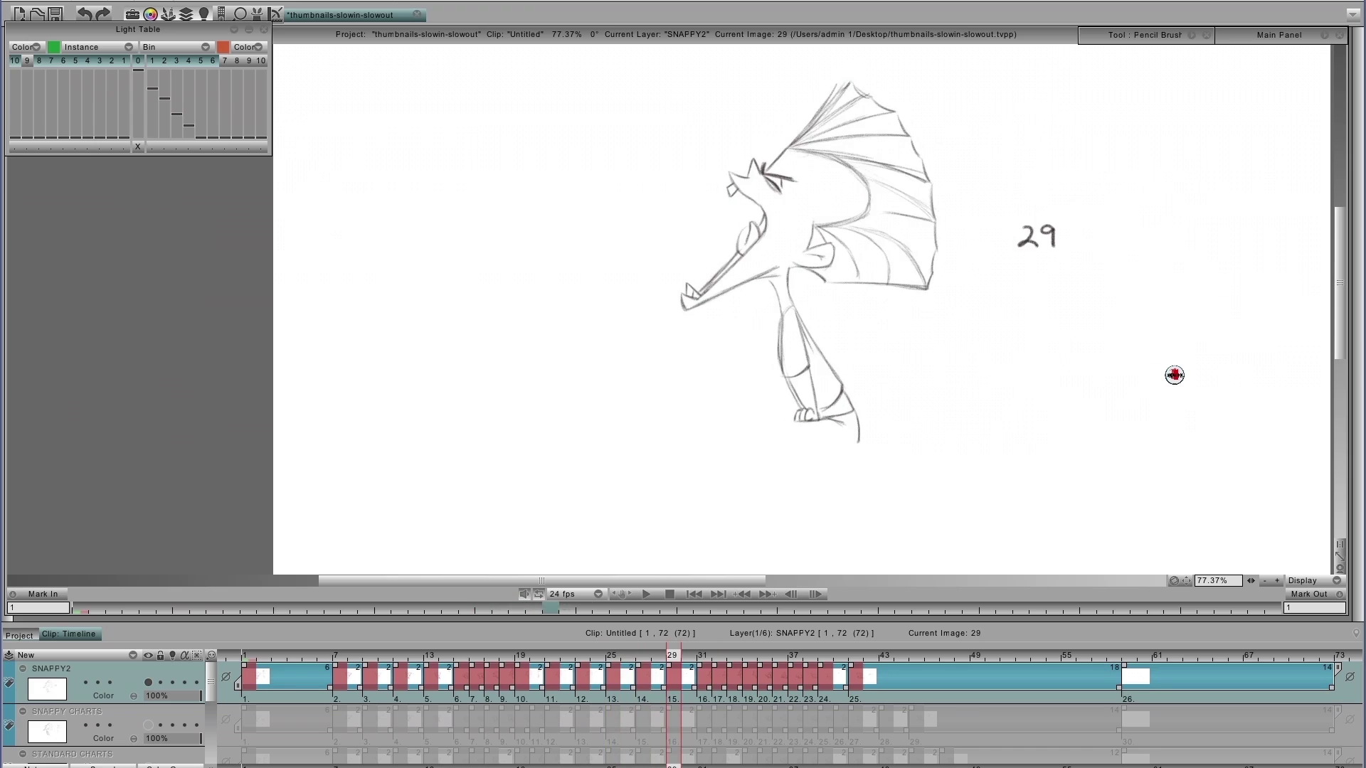
pyautogui.press('Left')
pyautogui.press('Left')
# - Flip back through the earlier drawings 13 to 18 to compare
pyautogui.press('Left')
pyautogui.press('Left')
pyautogui.press('Left')
pyautogui.press('Left')
pyautogui.press('Left')
pyautogui.press('Left')
pyautogui.press('Left')
pyautogui.press('Left')
pyautogui.press('Left')
pyautogui.press('Left')
pyautogui.press('Left')
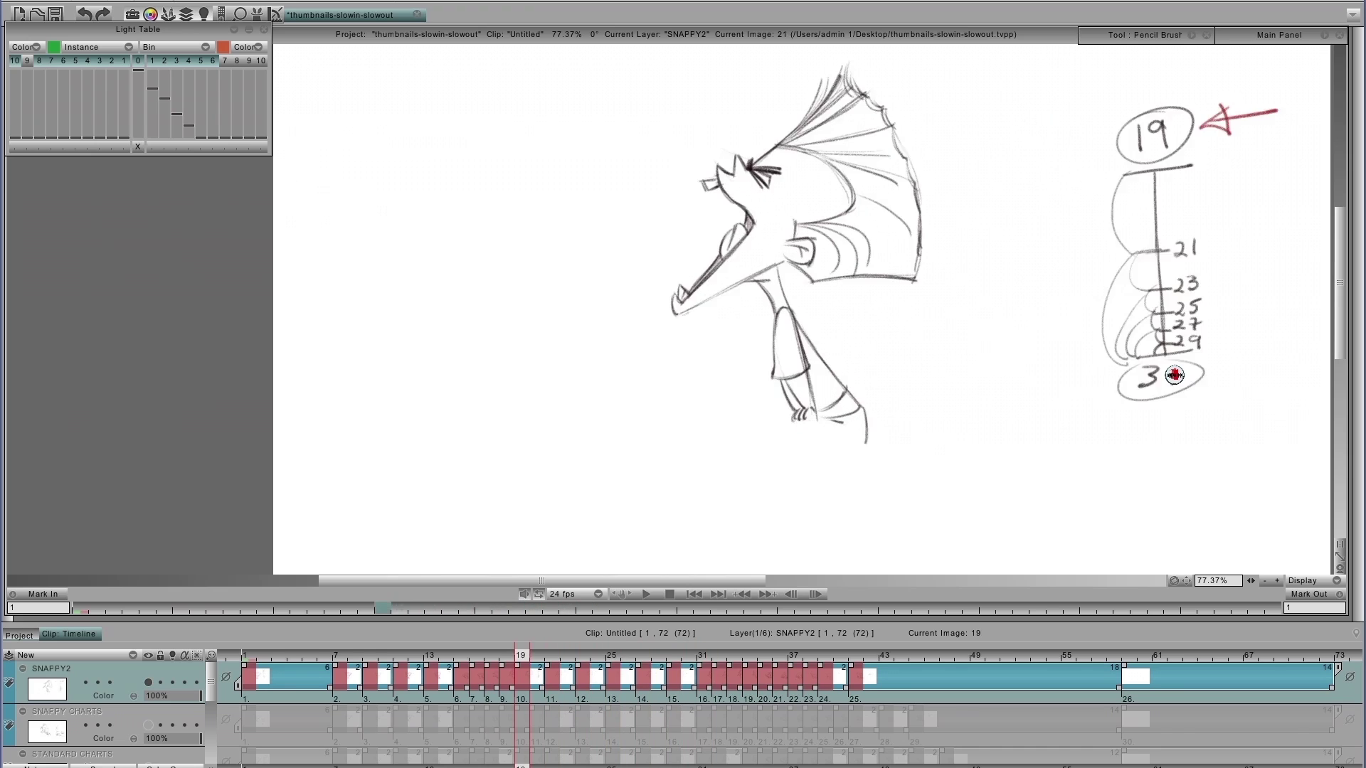
pyautogui.press('Left')
pyautogui.press('Left')
pyautogui.press('Left')
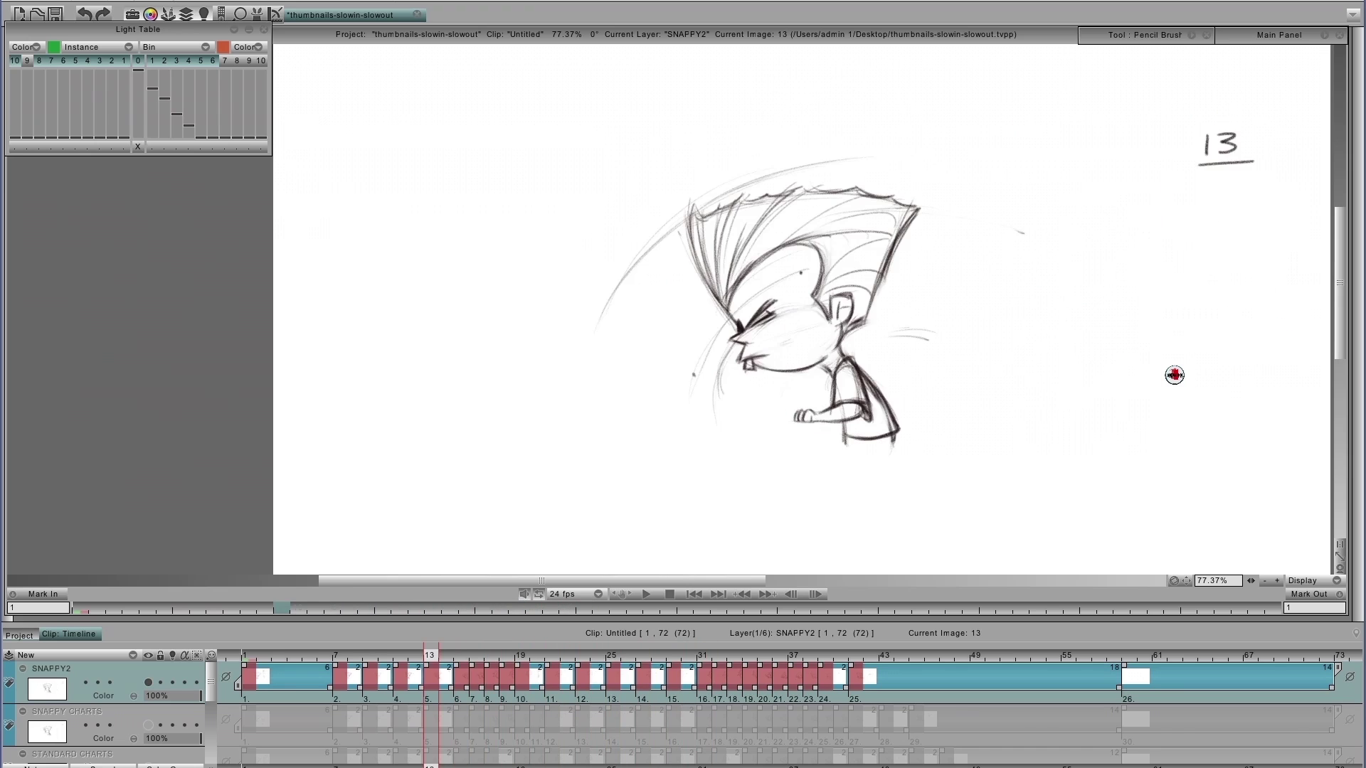
pyautogui.press('Right')
pyautogui.press('Right')
pyautogui.press('Right')
pyautogui.press('Right')
pyautogui.press('Right')
# - Step forward from key 19 through the inbetweens to key drawing 31
pyautogui.press('Right')
pyautogui.press('Left')
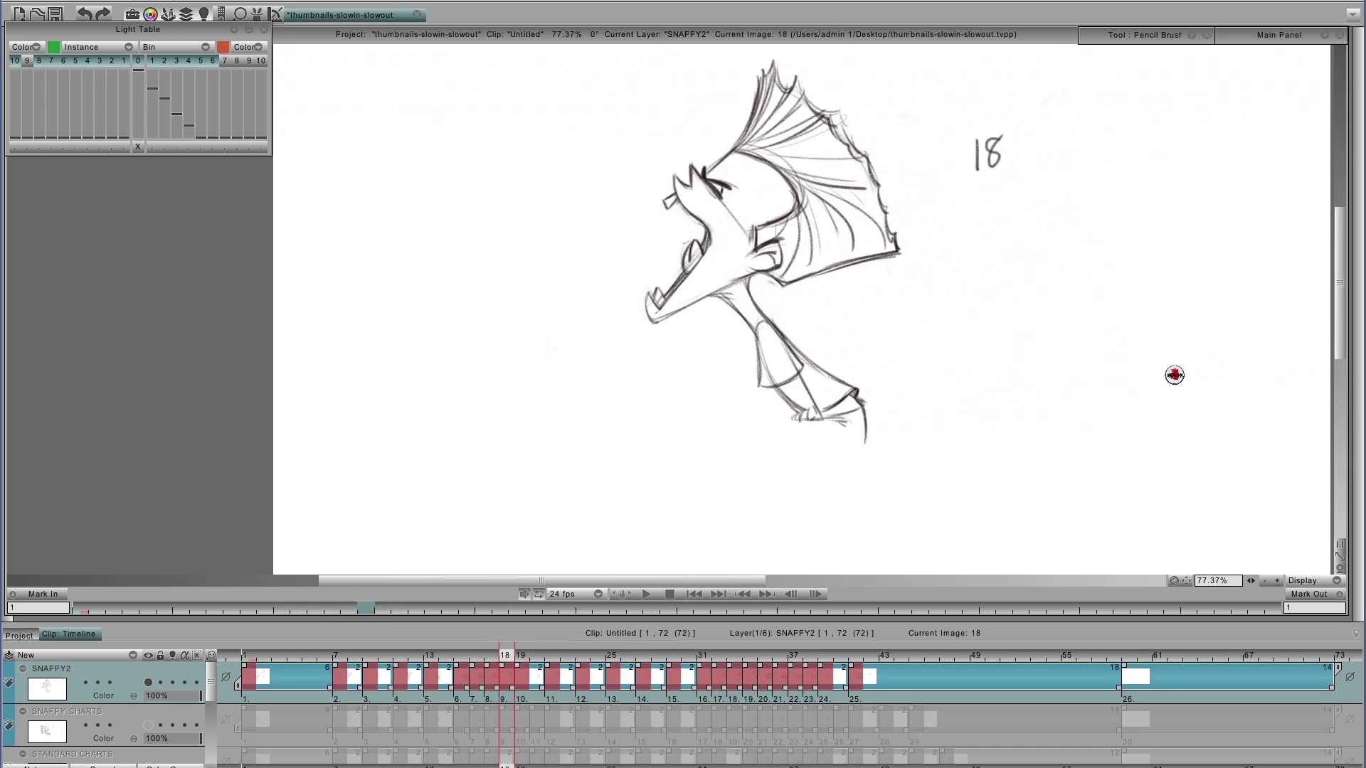
pyautogui.press('Left')
pyautogui.press('Left')
pyautogui.press('Left')
pyautogui.press('Right')
pyautogui.press('Right')
pyautogui.press('Right')
pyautogui.press('Right')
pyautogui.press('Left')
pyautogui.press('Right')
pyautogui.press('Right')
pyautogui.press('Right')
pyautogui.press('Right')
pyautogui.press('Right')
pyautogui.press('Right')
pyautogui.press('Right')
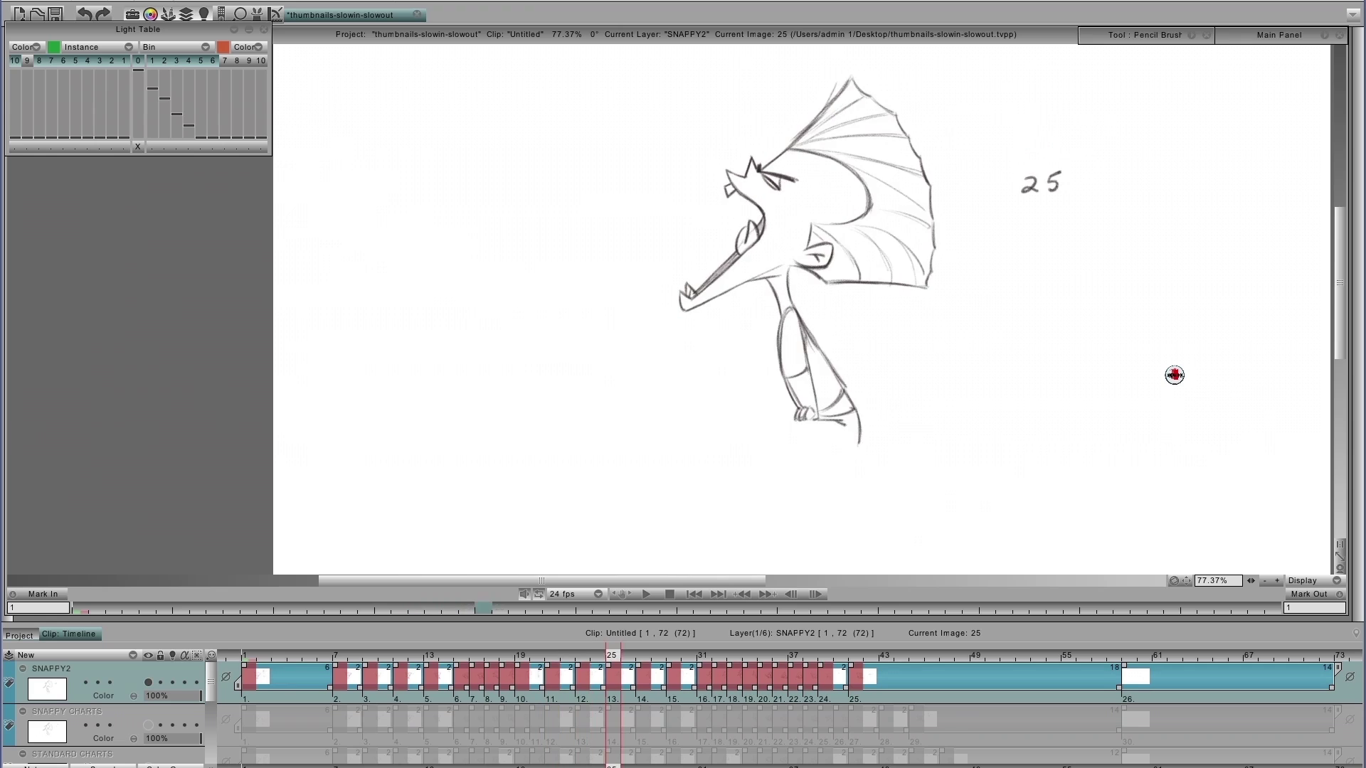
pyautogui.press('Right')
pyautogui.press('Right')
pyautogui.press('Right')
pyautogui.press('Right')
pyautogui.press('Right')
pyautogui.press('Right')
pyautogui.press('Left')
pyautogui.press('Left')
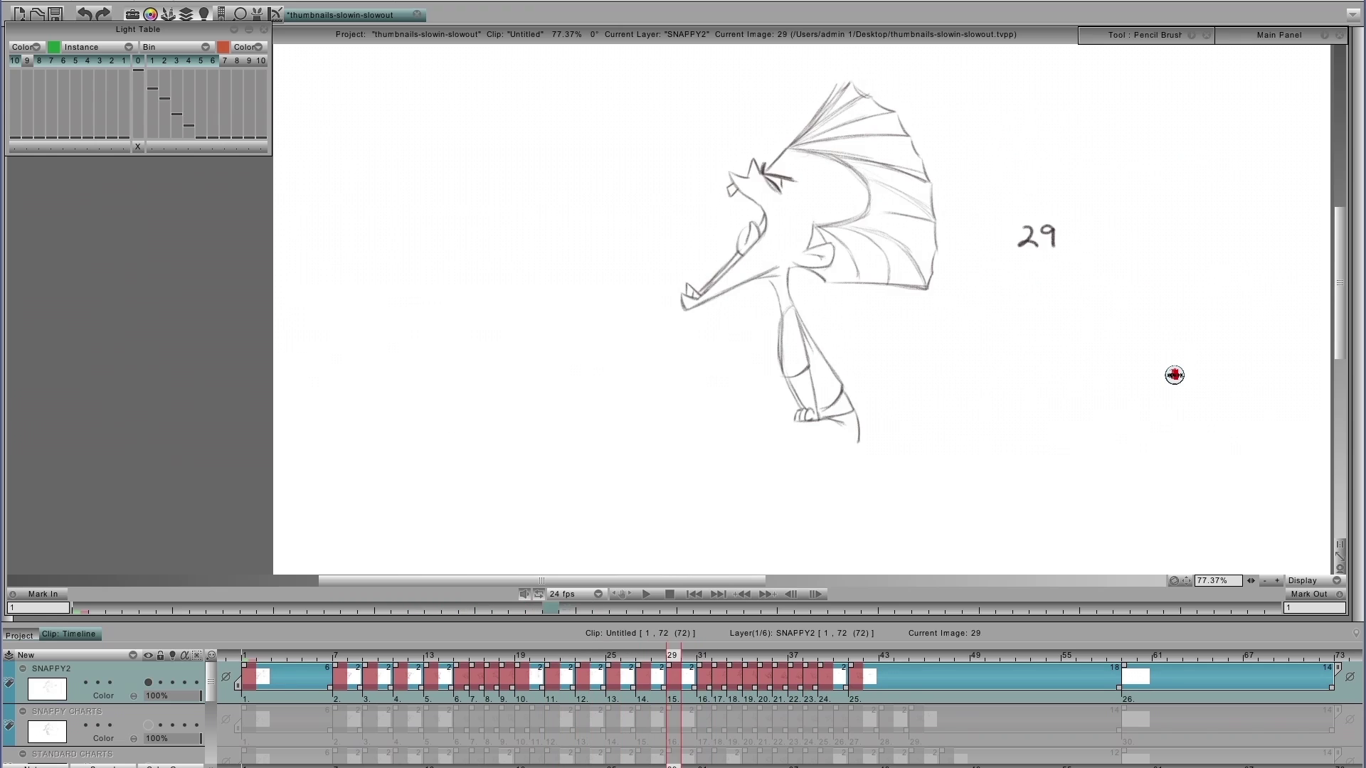
pyautogui.press('Right')
pyautogui.press('Right')
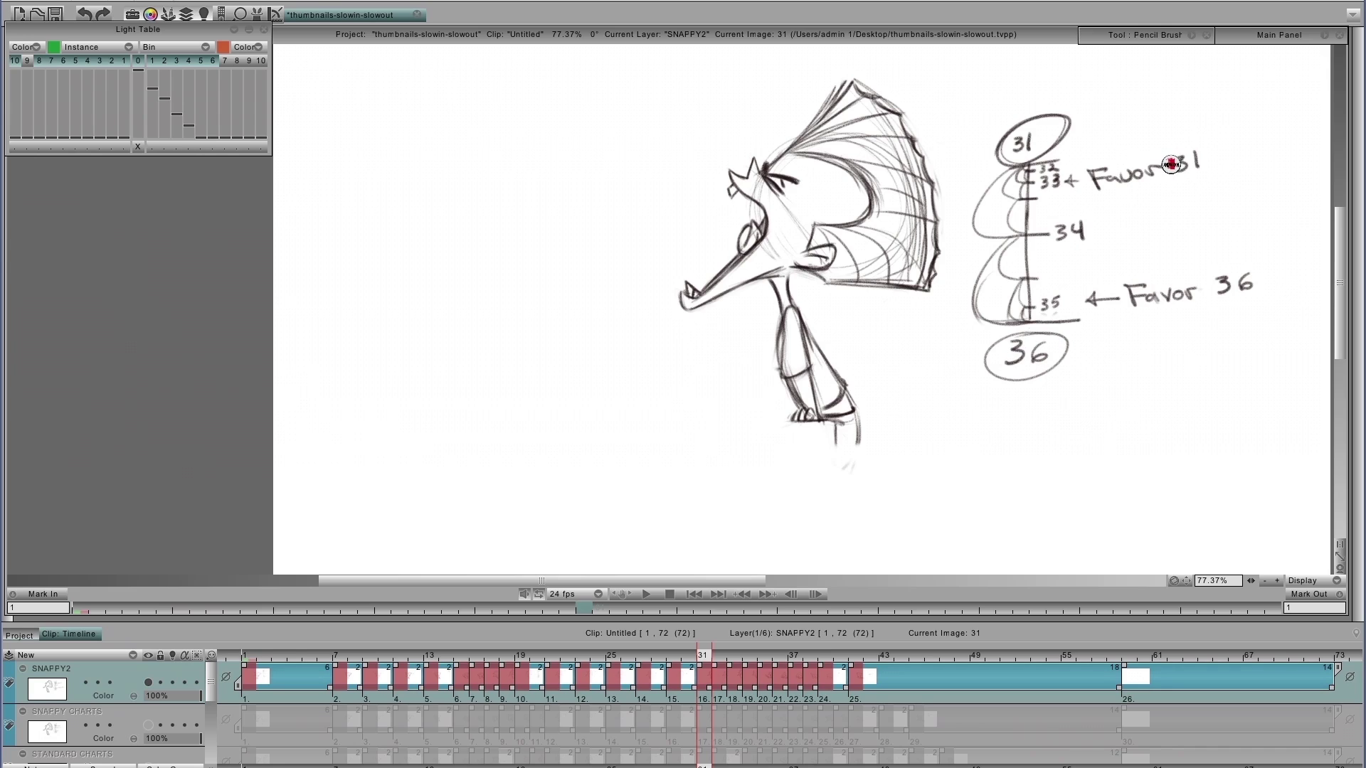
# - Underline 'Favor 31' and the 33 in red, then flash drawing 32 against key 31
pyautogui.moveTo(1089, 199); pyautogui.dragTo(1228, 172)
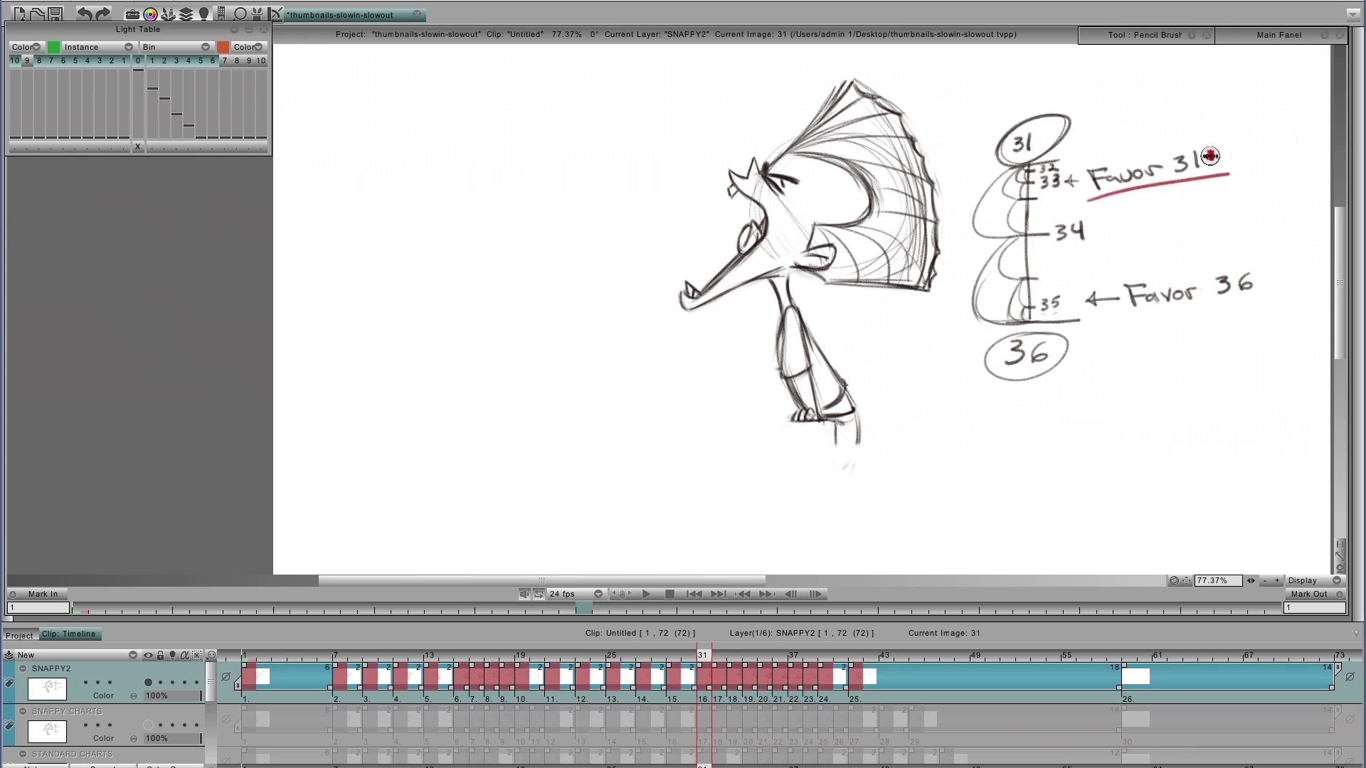
pyautogui.moveTo(1039, 190); pyautogui.dragTo(1065, 187)
pyautogui.press('Right')
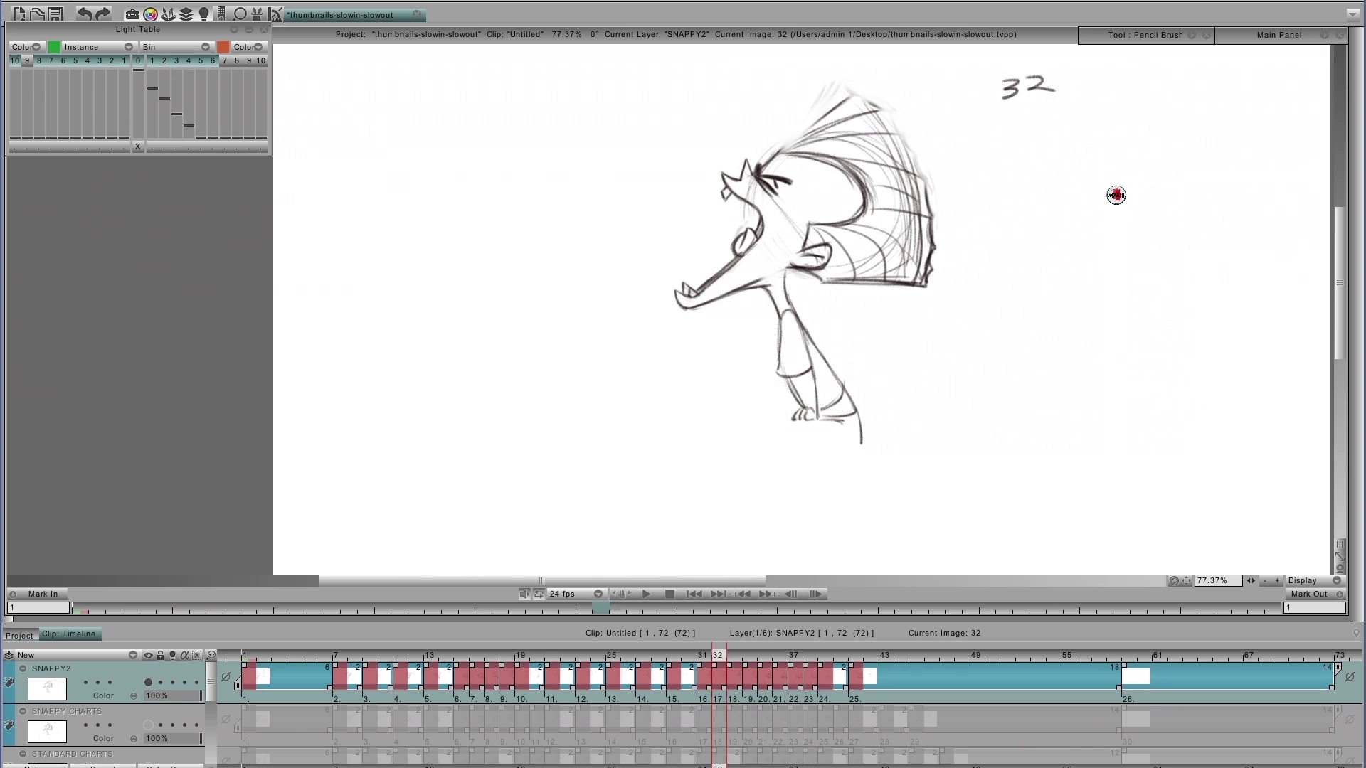
pyautogui.press('Left')
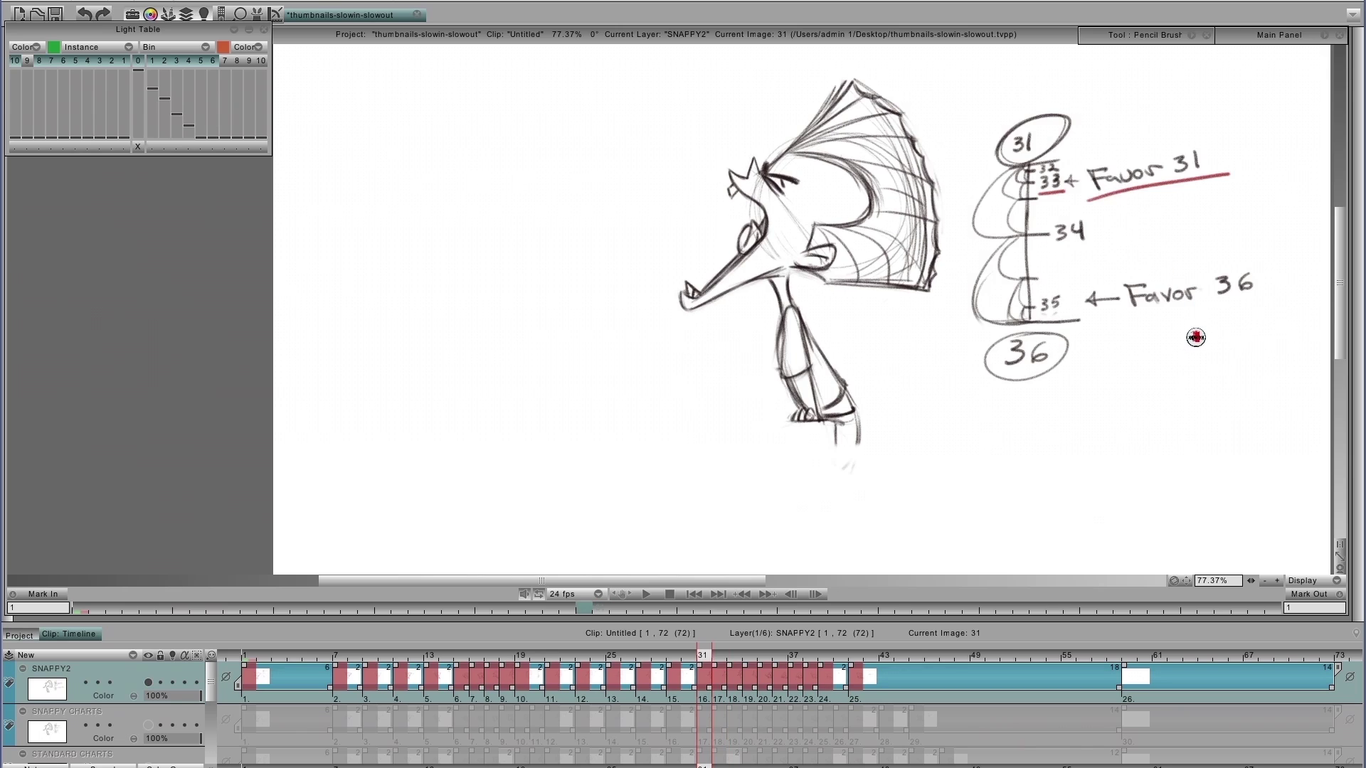
# - Flip between drawings 27, 29, 31 and 32 to compare against key 31
pyautogui.press('Left')
pyautogui.press('Left')
pyautogui.press('Right')
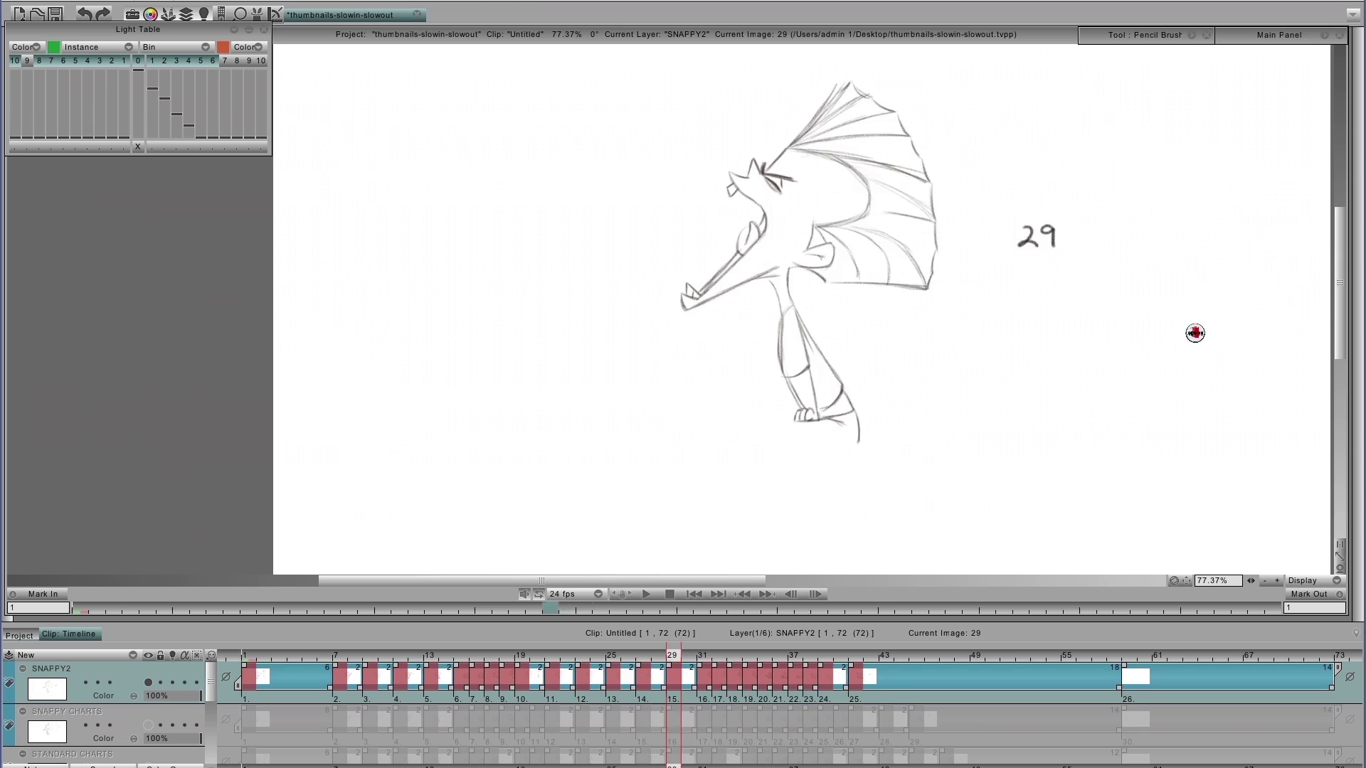
pyautogui.press('Right')
pyautogui.press('Right')
pyautogui.press('Right')
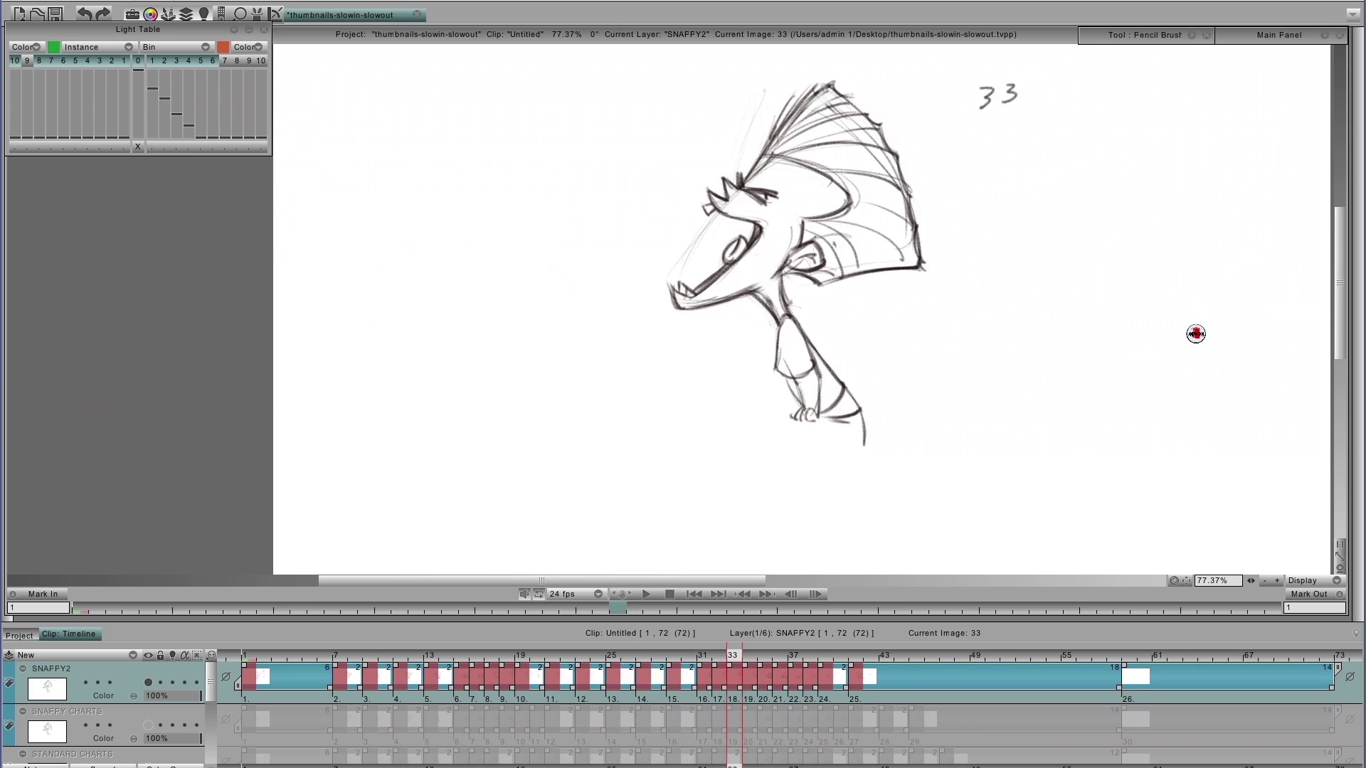
pyautogui.press('Right')
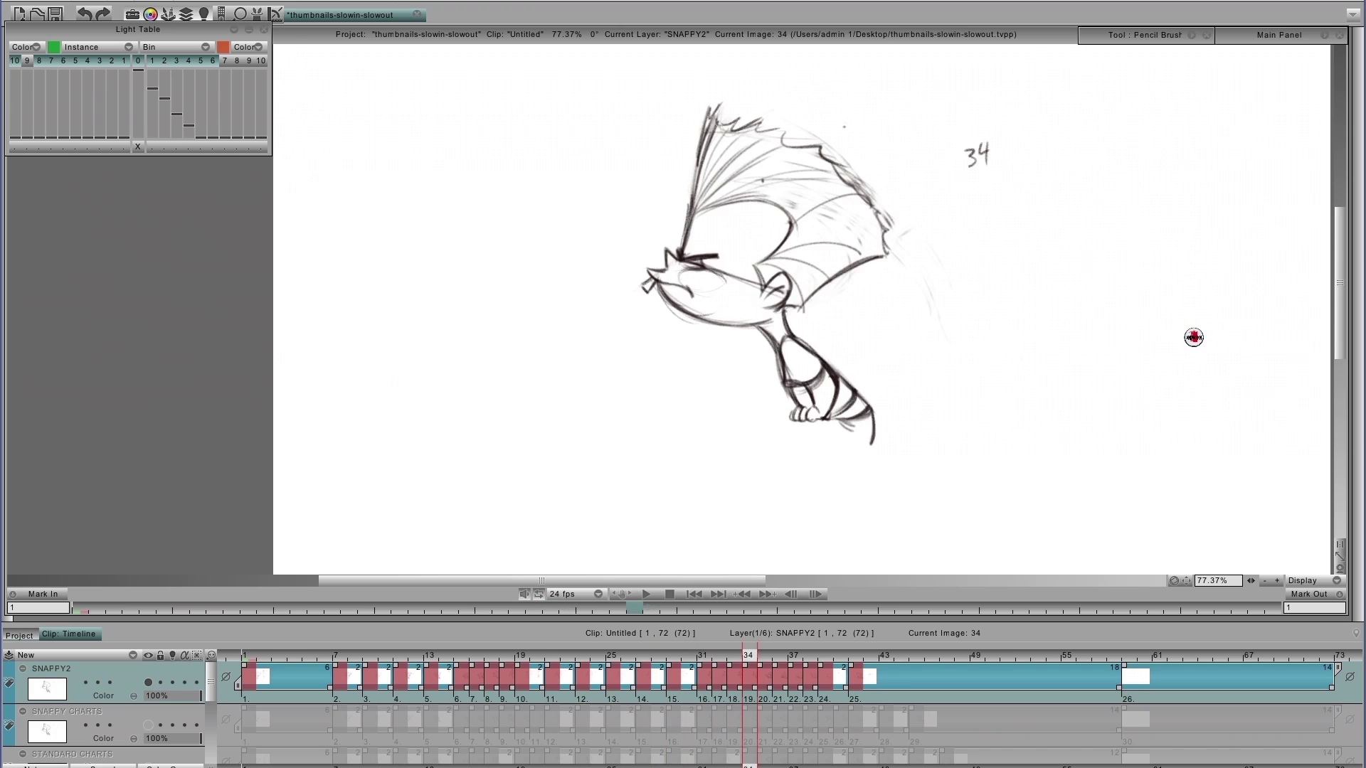
pyautogui.press('Left')
pyautogui.press('Left')
pyautogui.press('Left')
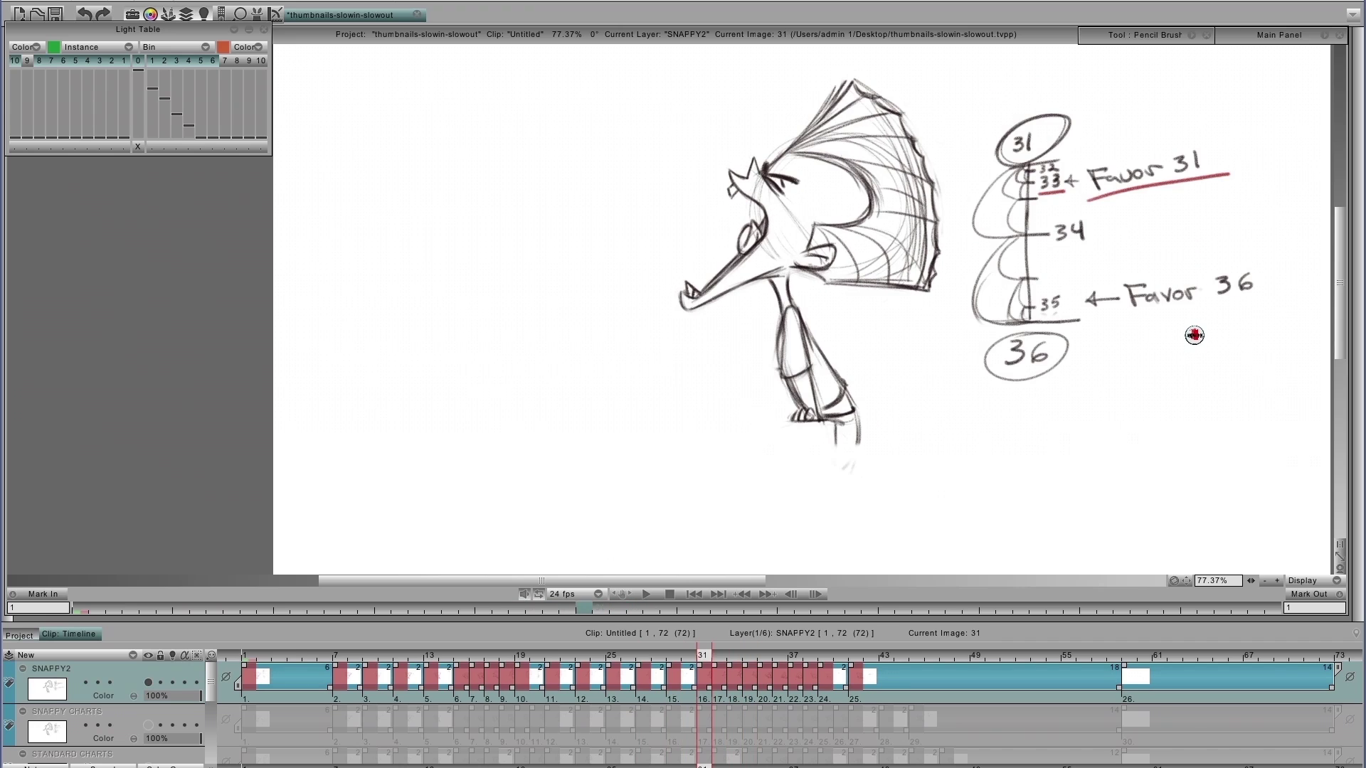
pyautogui.press('Right')
pyautogui.press('Left')
# - Step through drawings 32 to 35 and back, ending on key drawing 31
pyautogui.press('Right')
pyautogui.press('Right')
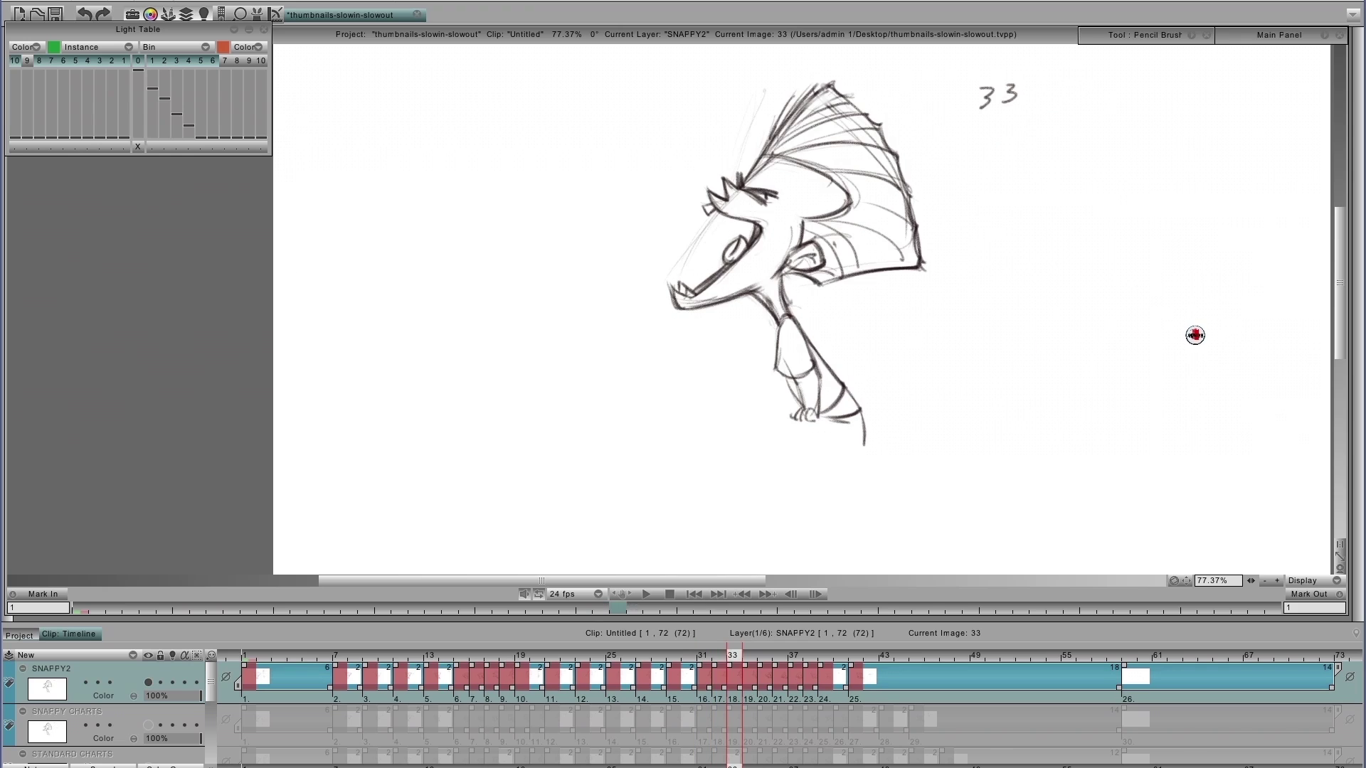
pyautogui.press('Right')
pyautogui.press('Left')
pyautogui.press('Left')
pyautogui.press('Left')
pyautogui.press('Right')
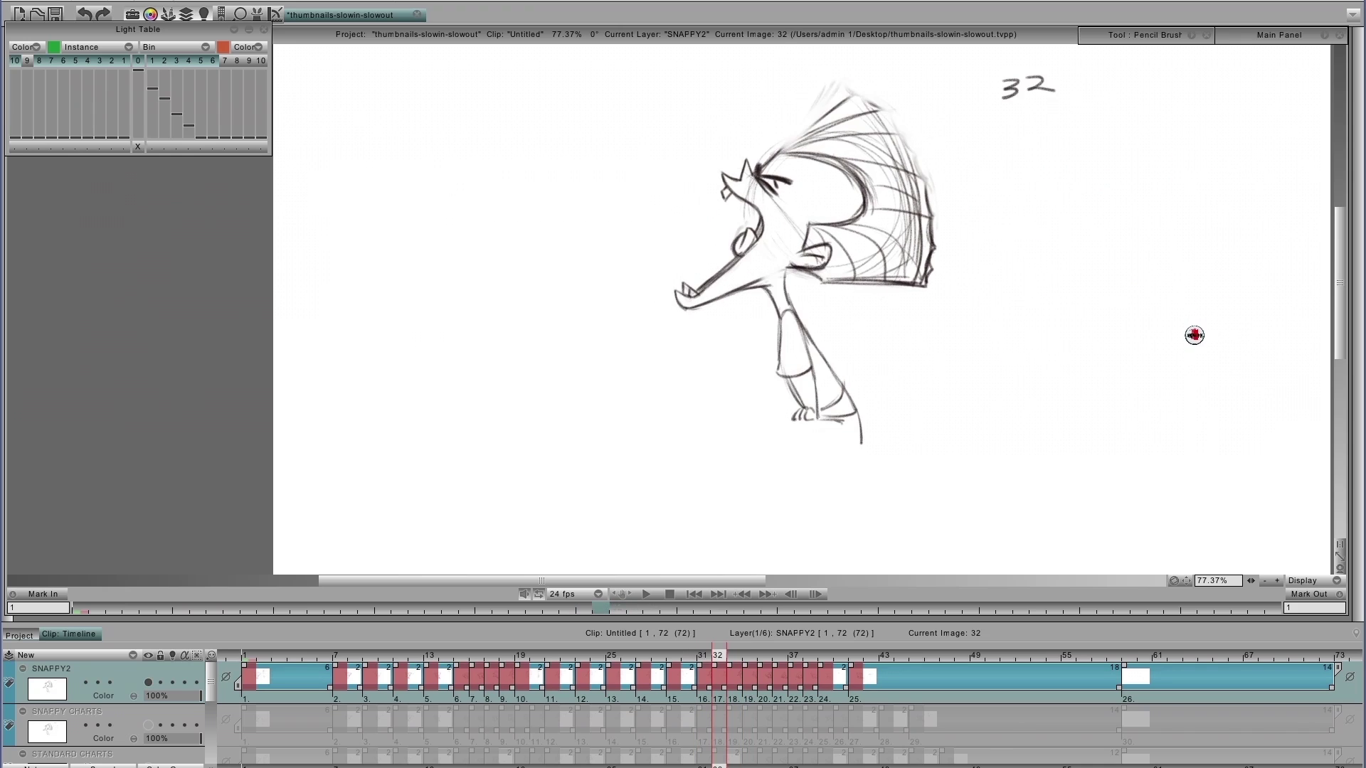
pyautogui.press('Right')
pyautogui.press('Right')
pyautogui.press('Right')
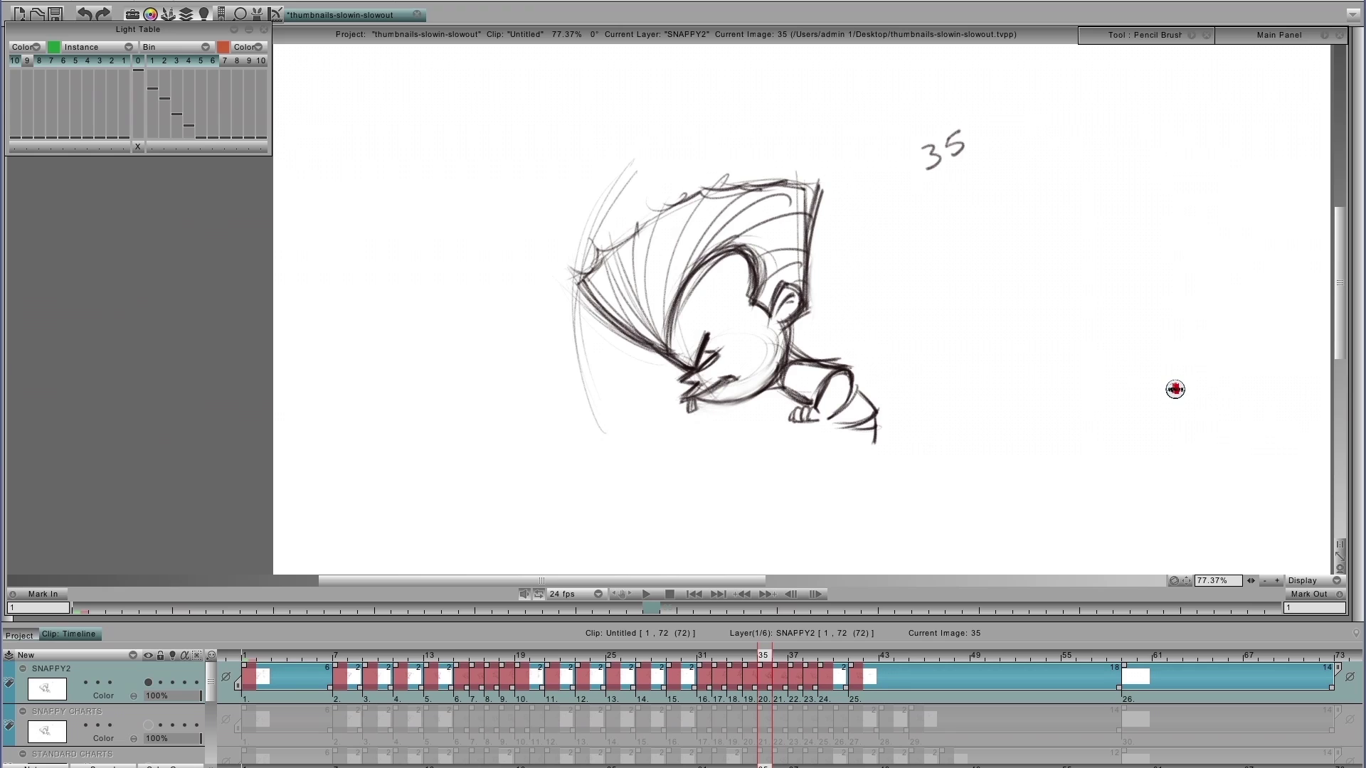
pyautogui.press('Left')
pyautogui.press('Left')
pyautogui.press('Right')
pyautogui.press('Right')
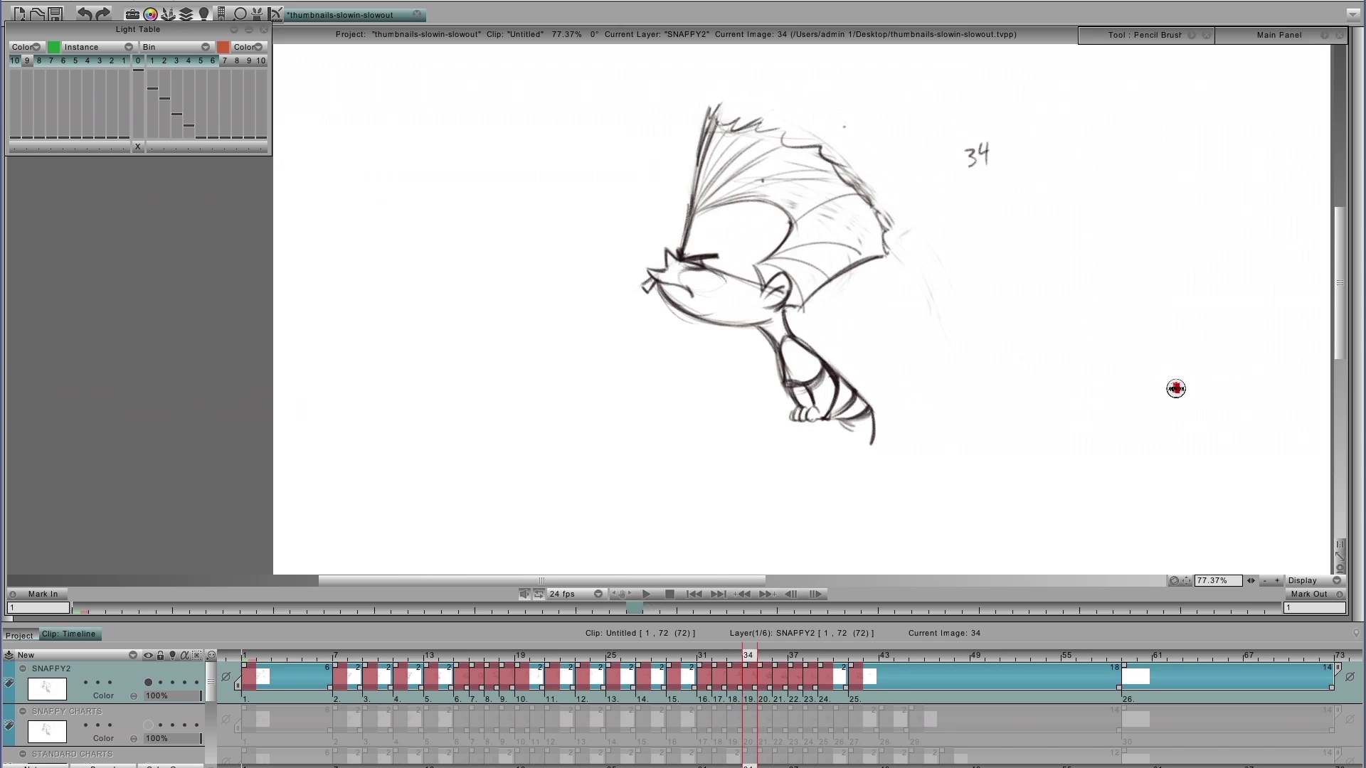
pyautogui.press('Left')
pyautogui.press('Left')
pyautogui.press('Left')
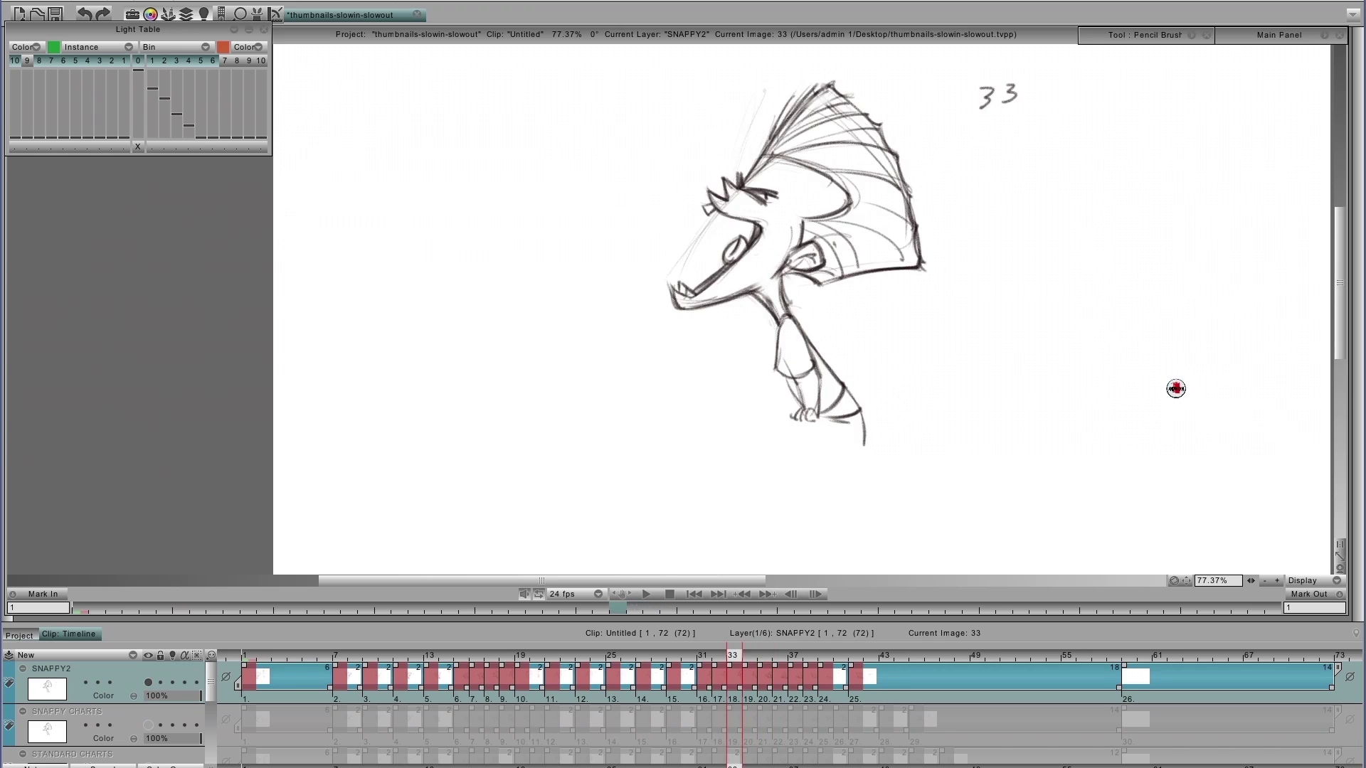
pyautogui.press('Right')
pyautogui.press('Right')
pyautogui.press('Right')
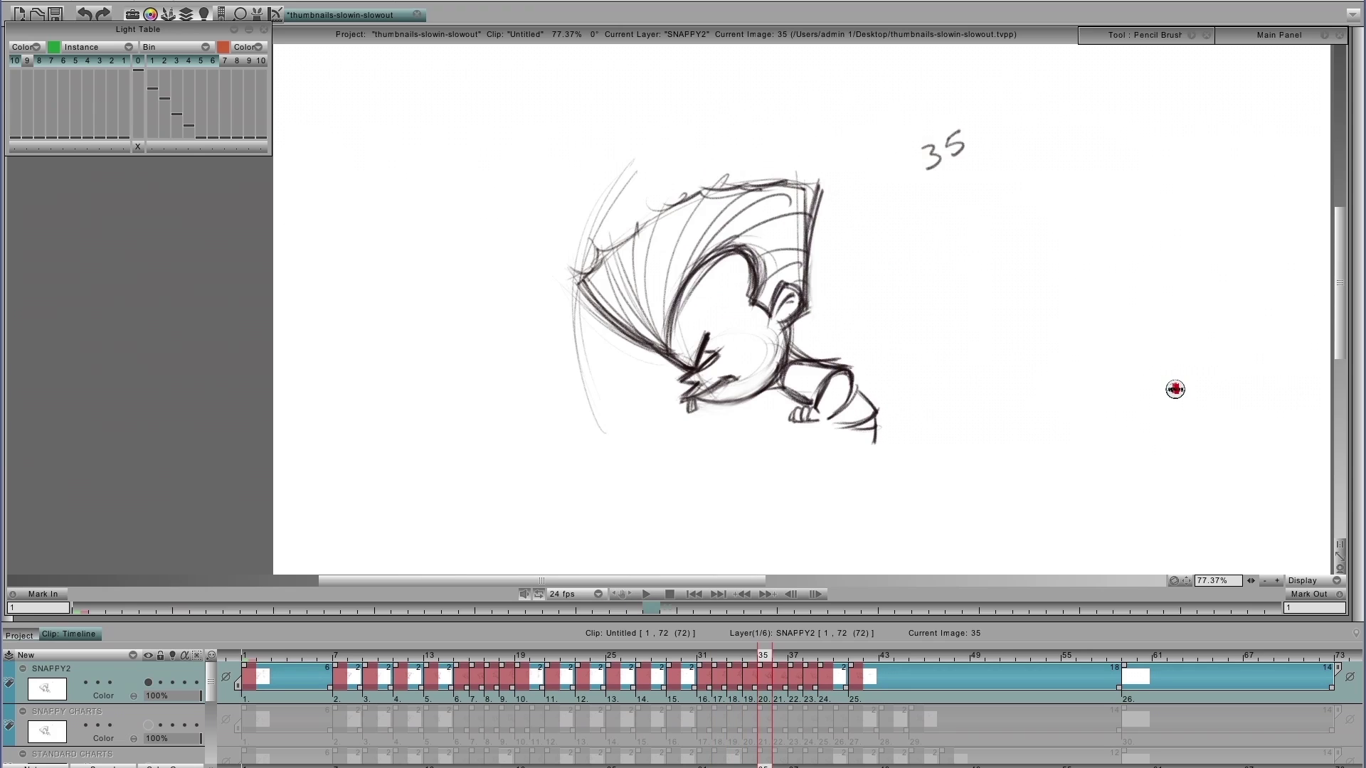
pyautogui.press('Left')
pyautogui.press('Left')
pyautogui.press('Left')
pyautogui.press('Left')
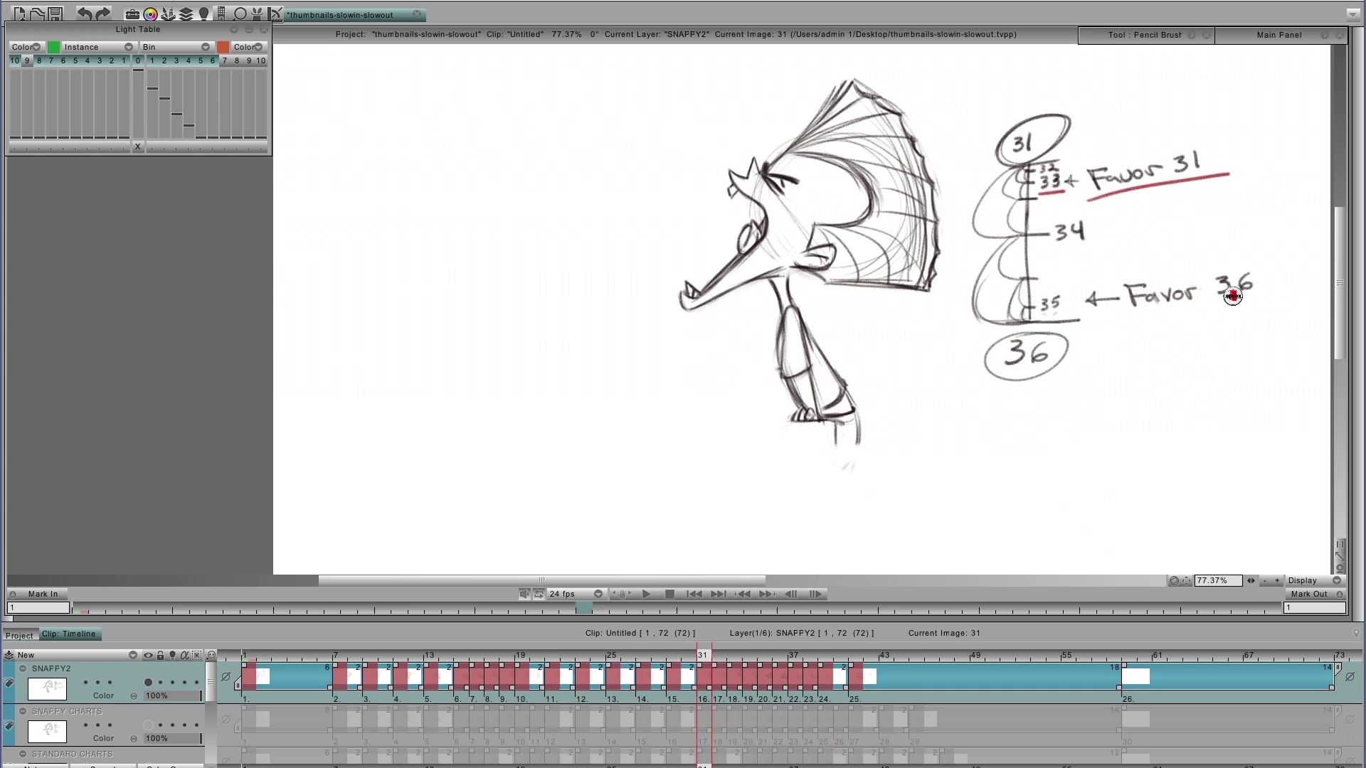
pyautogui.moveTo(1038, 313); pyautogui.dragTo(1067, 311)
pyautogui.moveTo(1206, 308); pyautogui.dragTo(1277, 305)
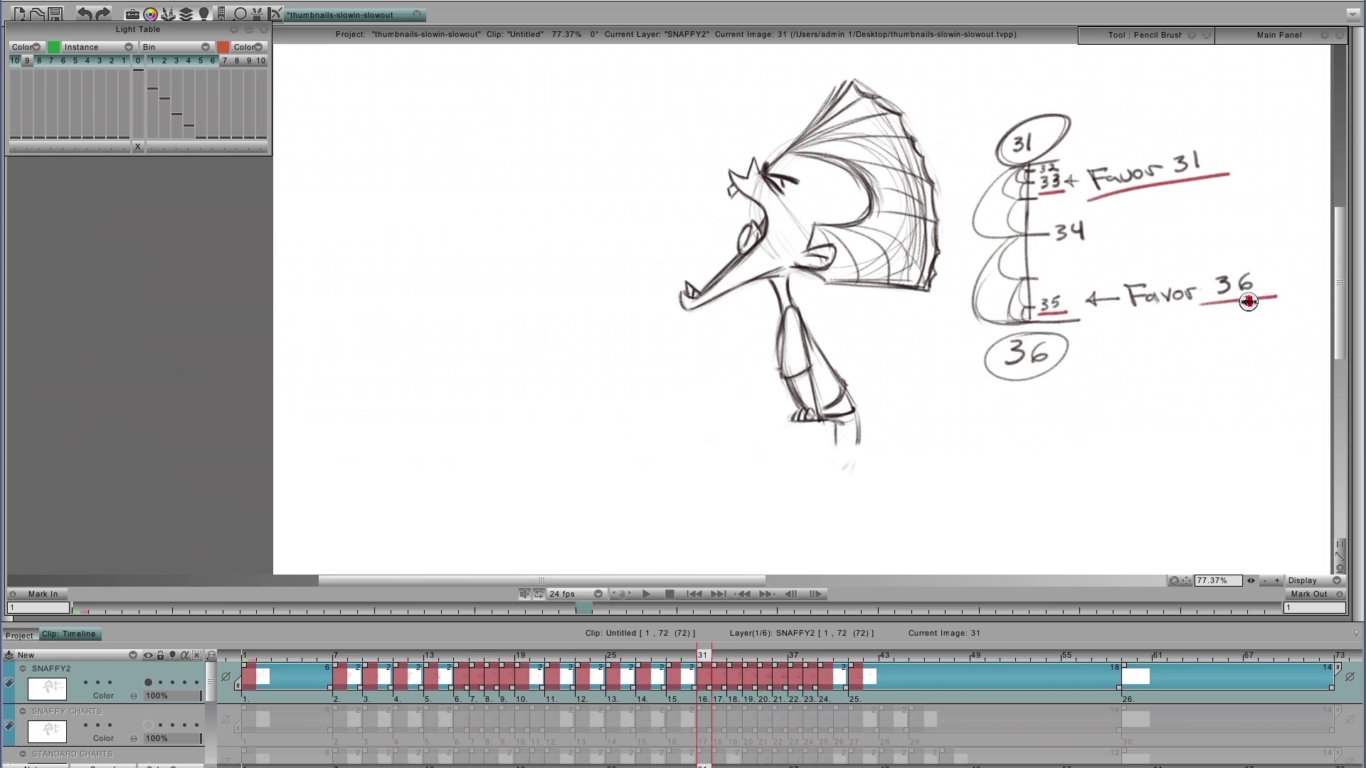
pyautogui.press('Right')
pyautogui.press('Right')
pyautogui.press('Right')
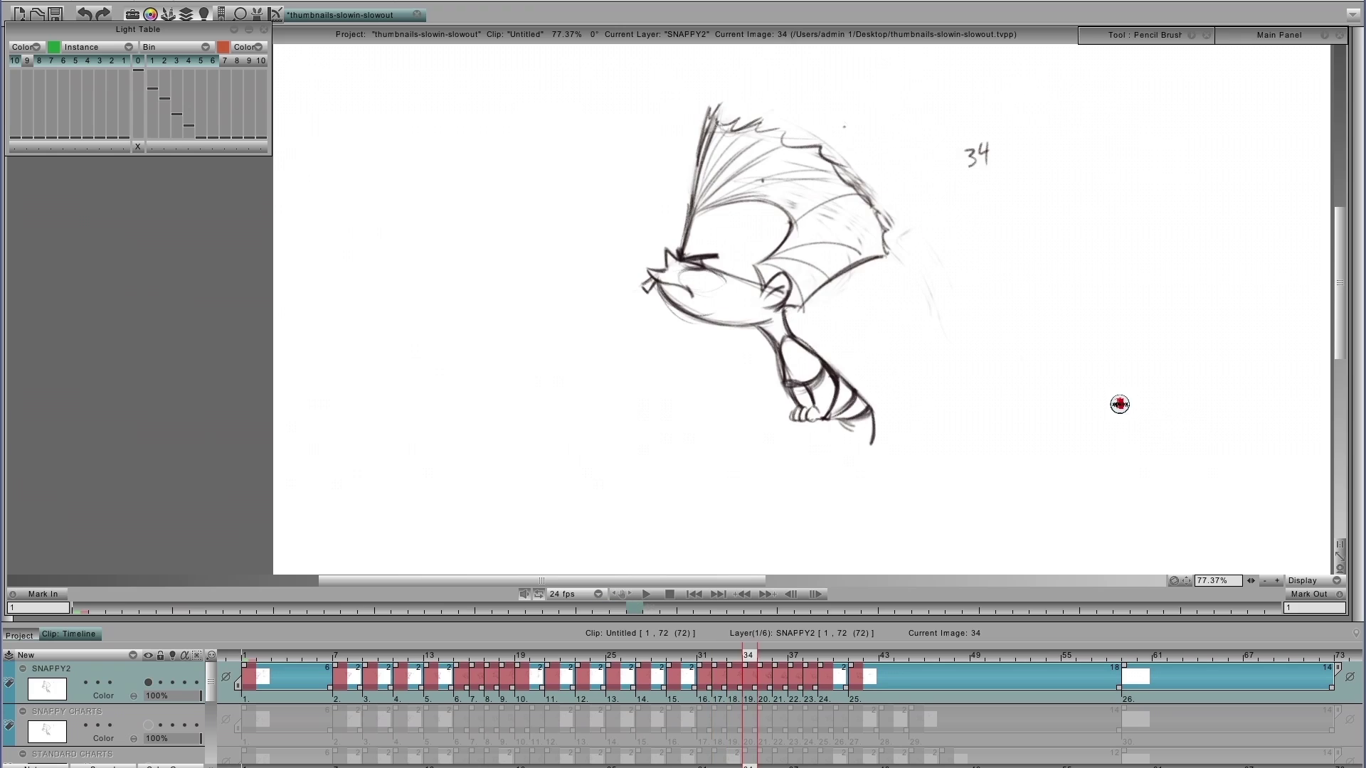
pyautogui.press('Right')
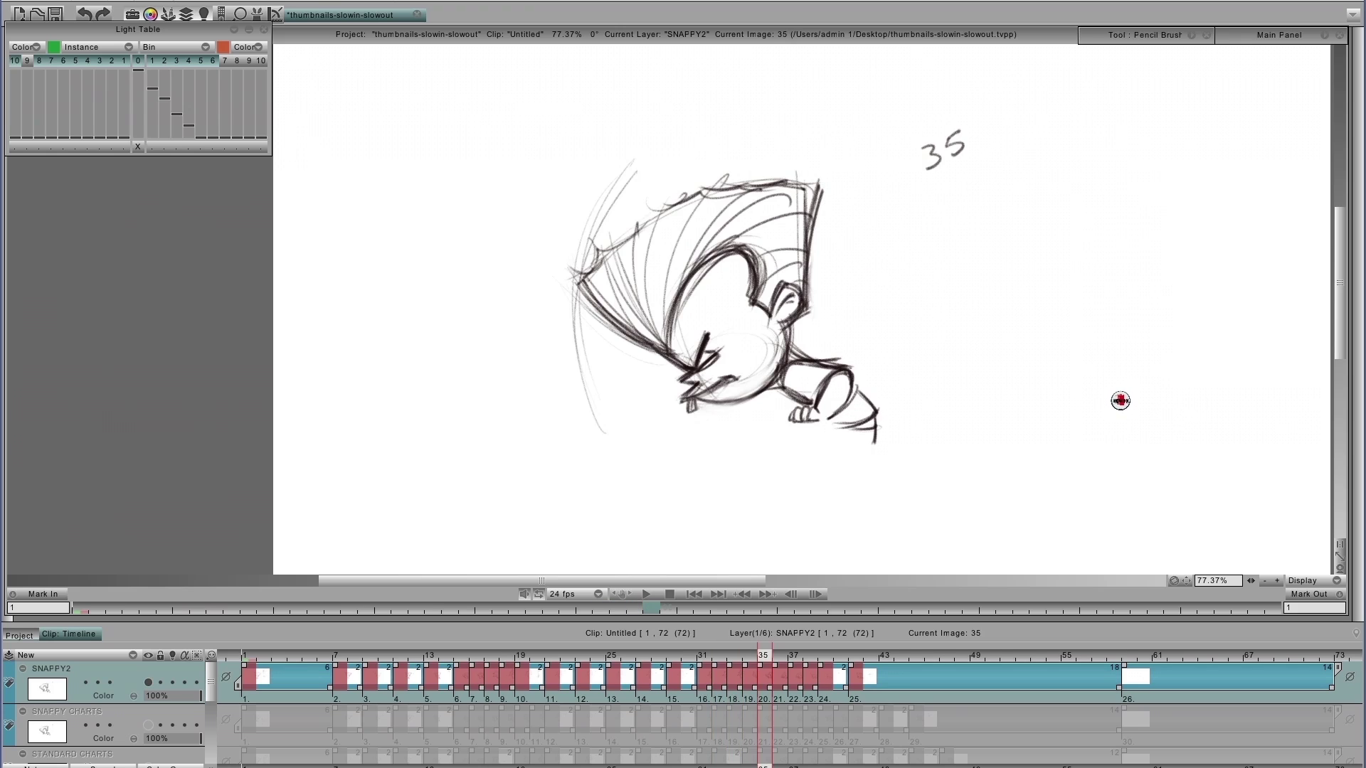
pyautogui.press('Right')
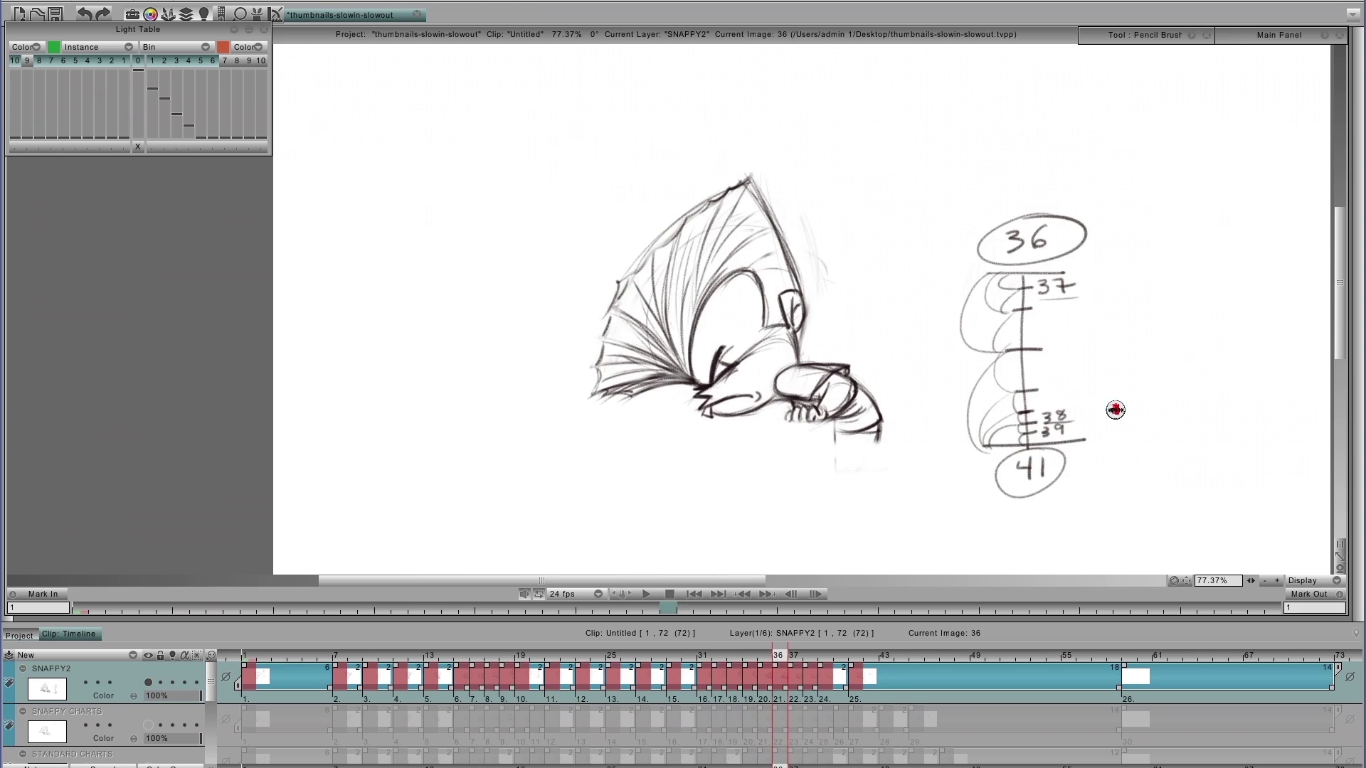
pyautogui.press('Left')
pyautogui.press('Left')
pyautogui.press('Left')
pyautogui.press('Left')
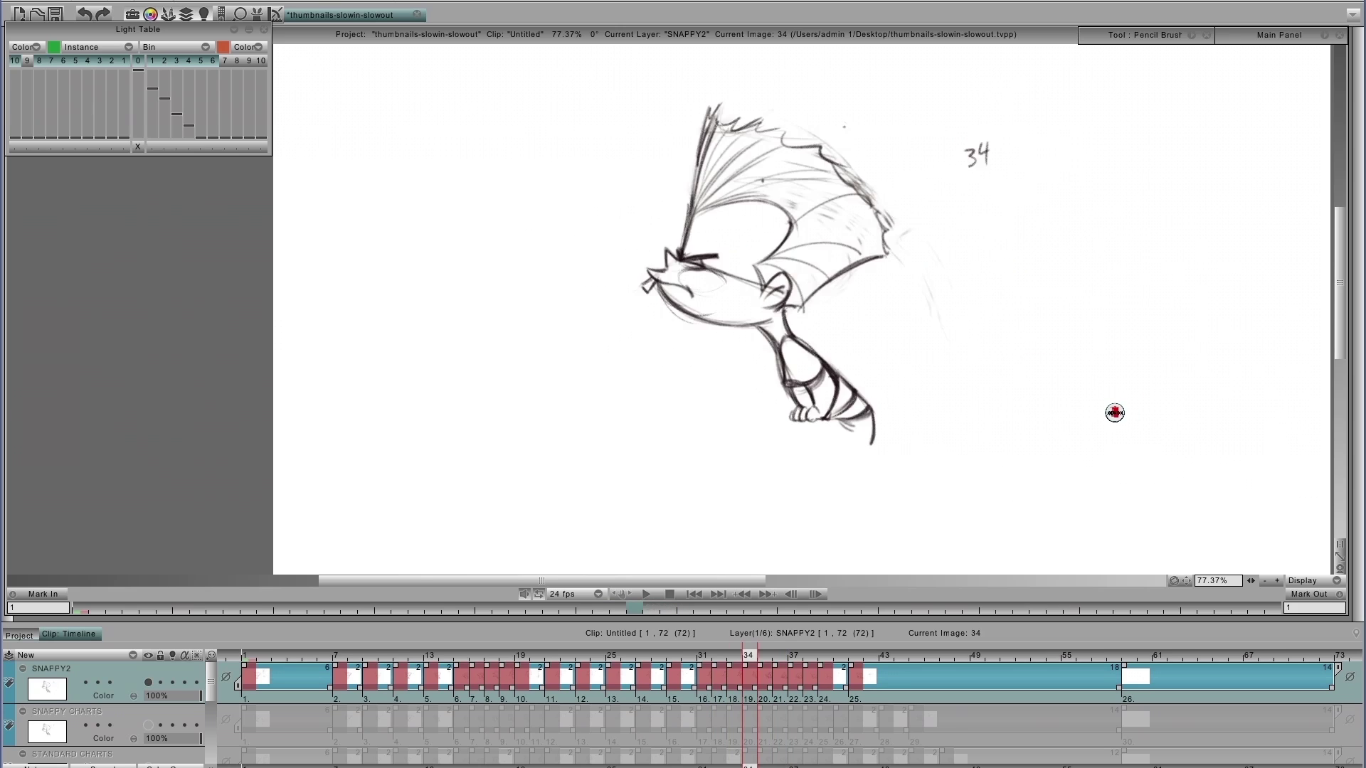
pyautogui.press('Left')
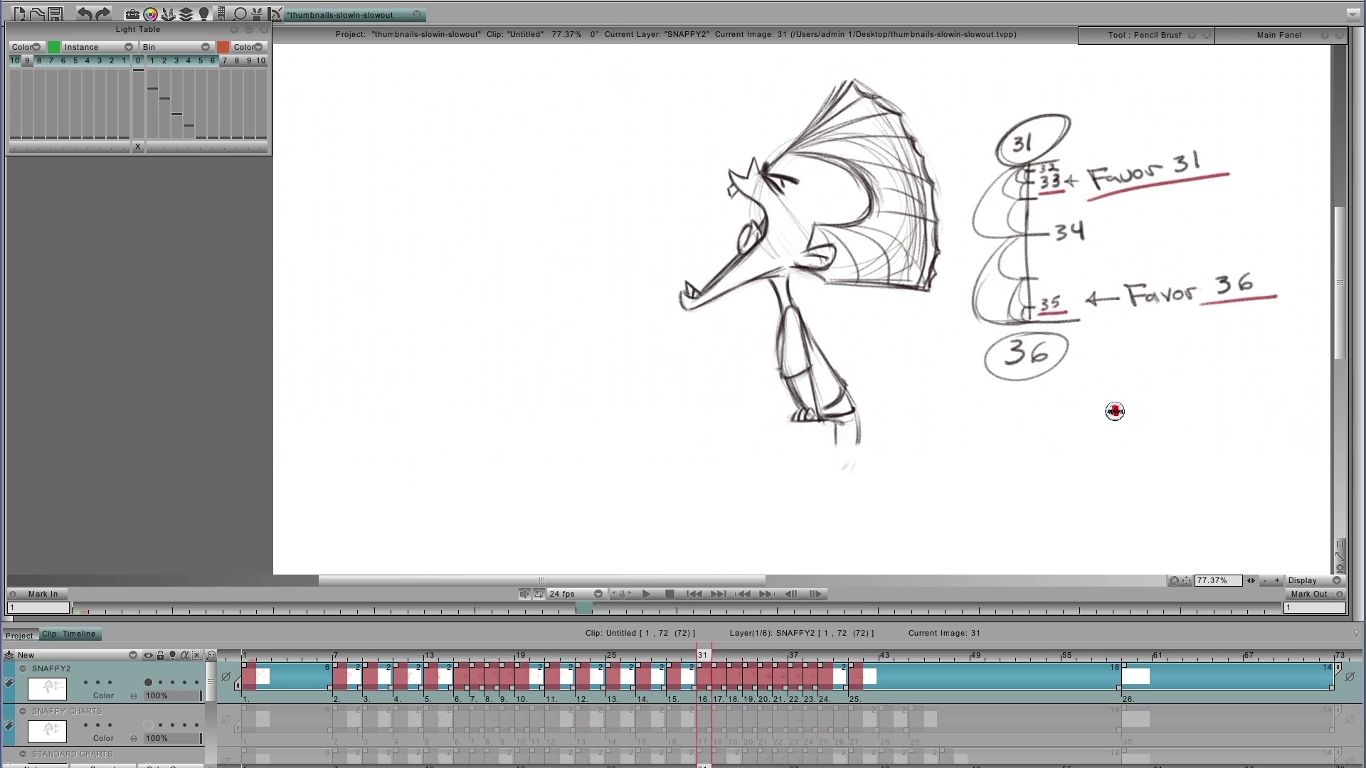
pyautogui.press('Right')
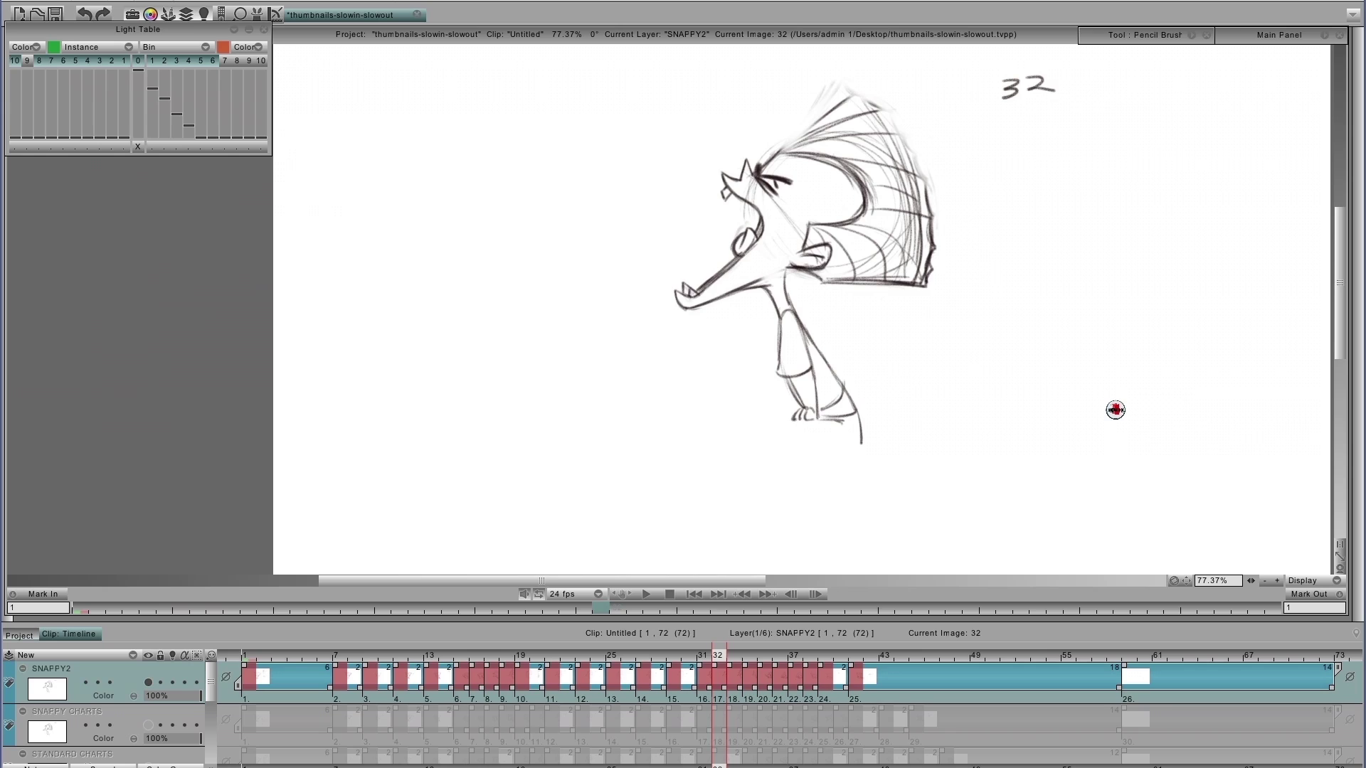
pyautogui.press('Right')
pyautogui.press('Right')
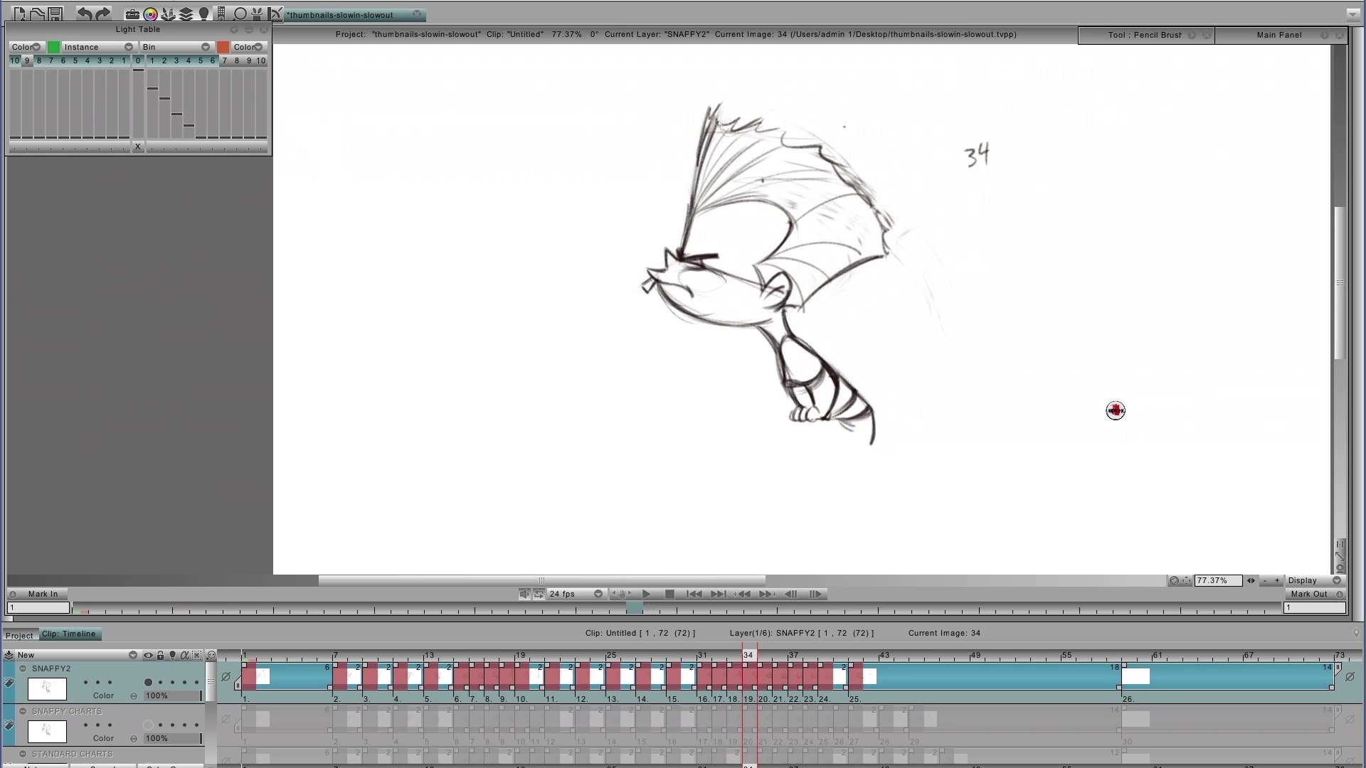
pyautogui.press('Right')
pyautogui.press('Right')
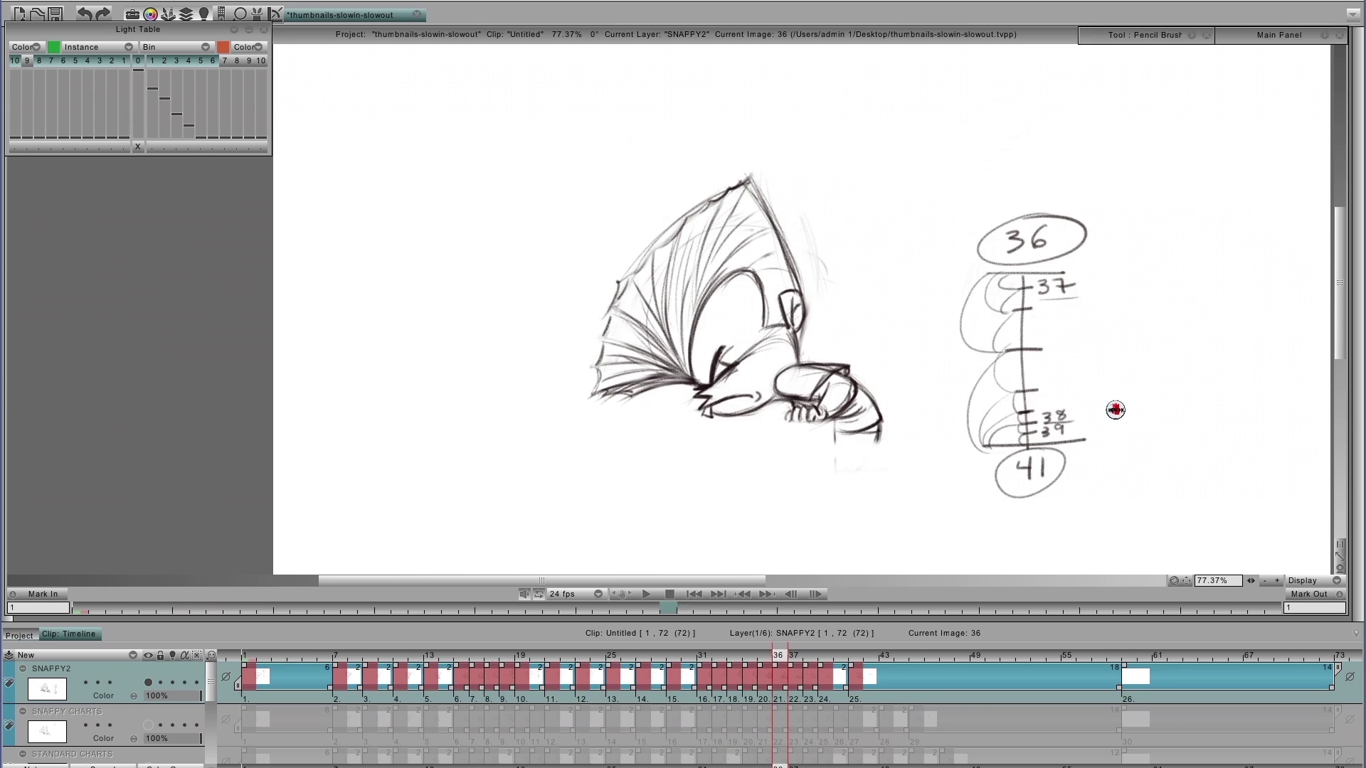
pyautogui.press('Right')
# - On image 36, draw a red arrow at the 37 mark and curved strokes beside the middle ticks
pyautogui.press('Left')
pyautogui.moveTo(1195, 269); pyautogui.dragTo(1103, 286)
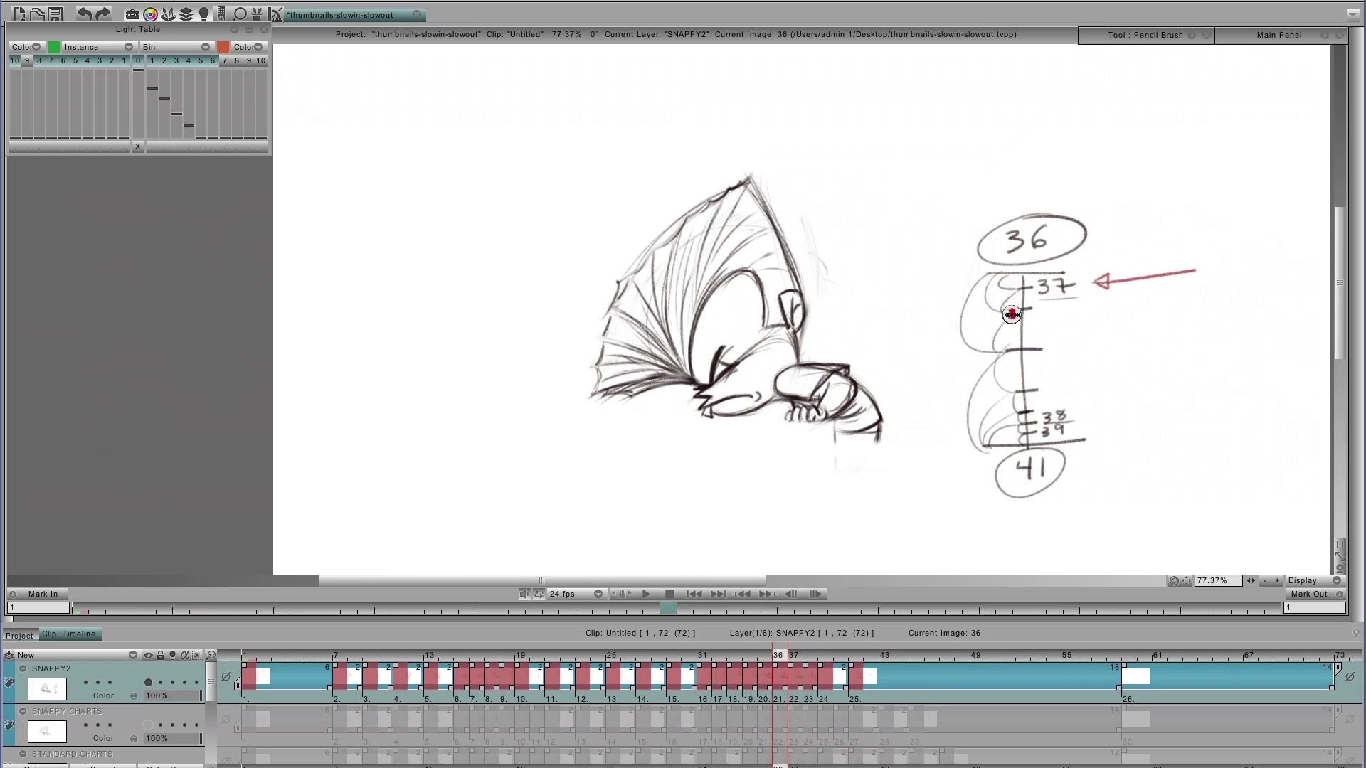
pyautogui.moveTo(1053, 331); pyautogui.dragTo(1045, 392)
pyautogui.moveTo(1019, 307)
pyautogui.mouseDown()
pyautogui.moveTo(998, 376)
pyautogui.moveTo(1009, 393)
pyautogui.moveTo(999, 340)
pyautogui.moveTo(1009, 312)
pyautogui.mouseUp()
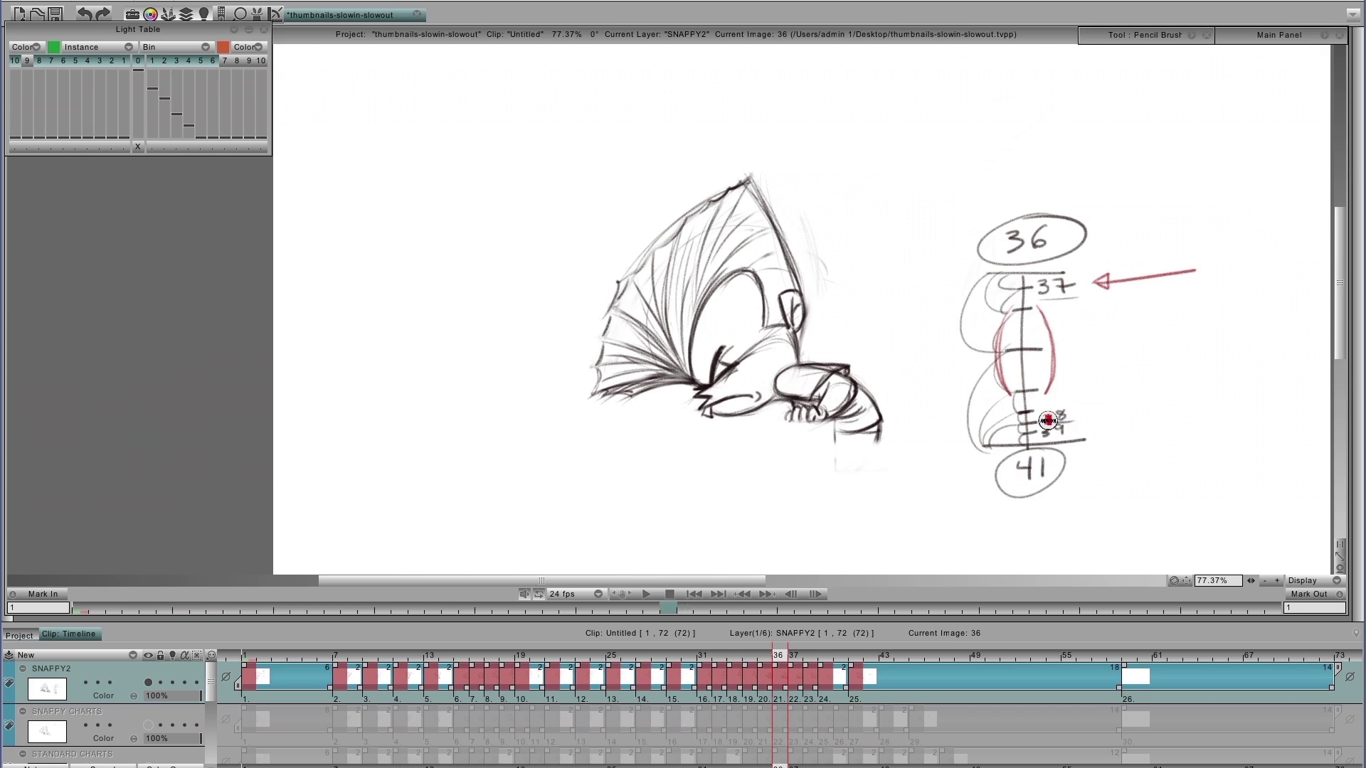
pyautogui.press('Right')
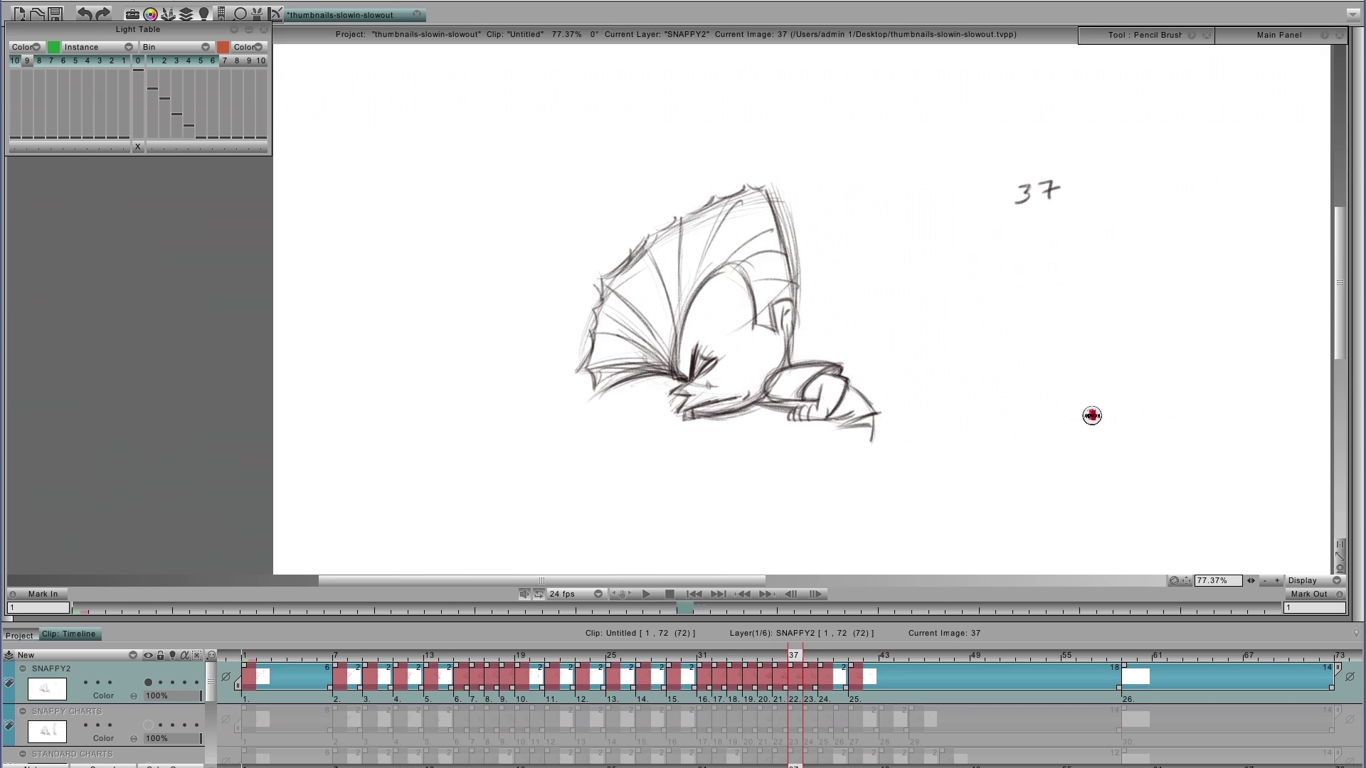
# - Flip between images 35 and 38 to compare the slow-in spacing
pyautogui.press('Right')
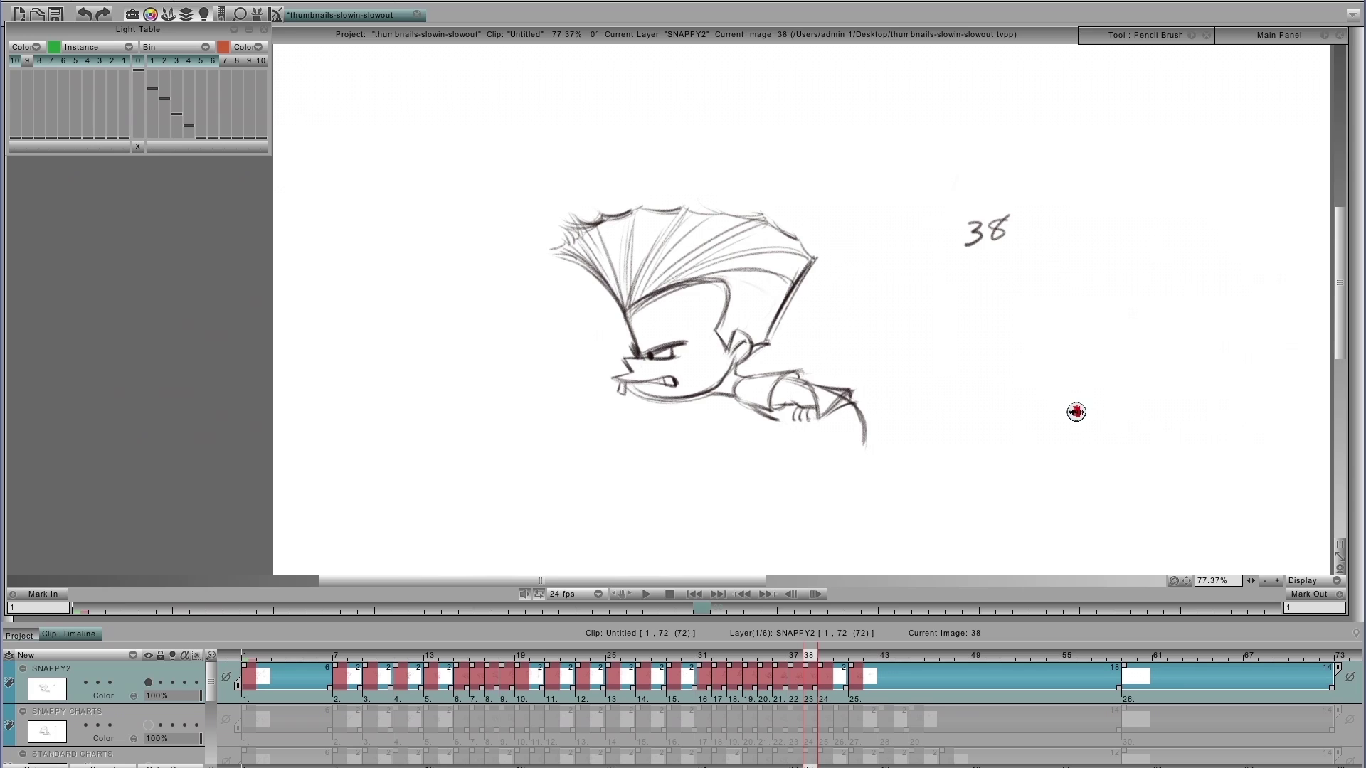
pyautogui.press('Left')
pyautogui.press('Left')
pyautogui.press('Left')
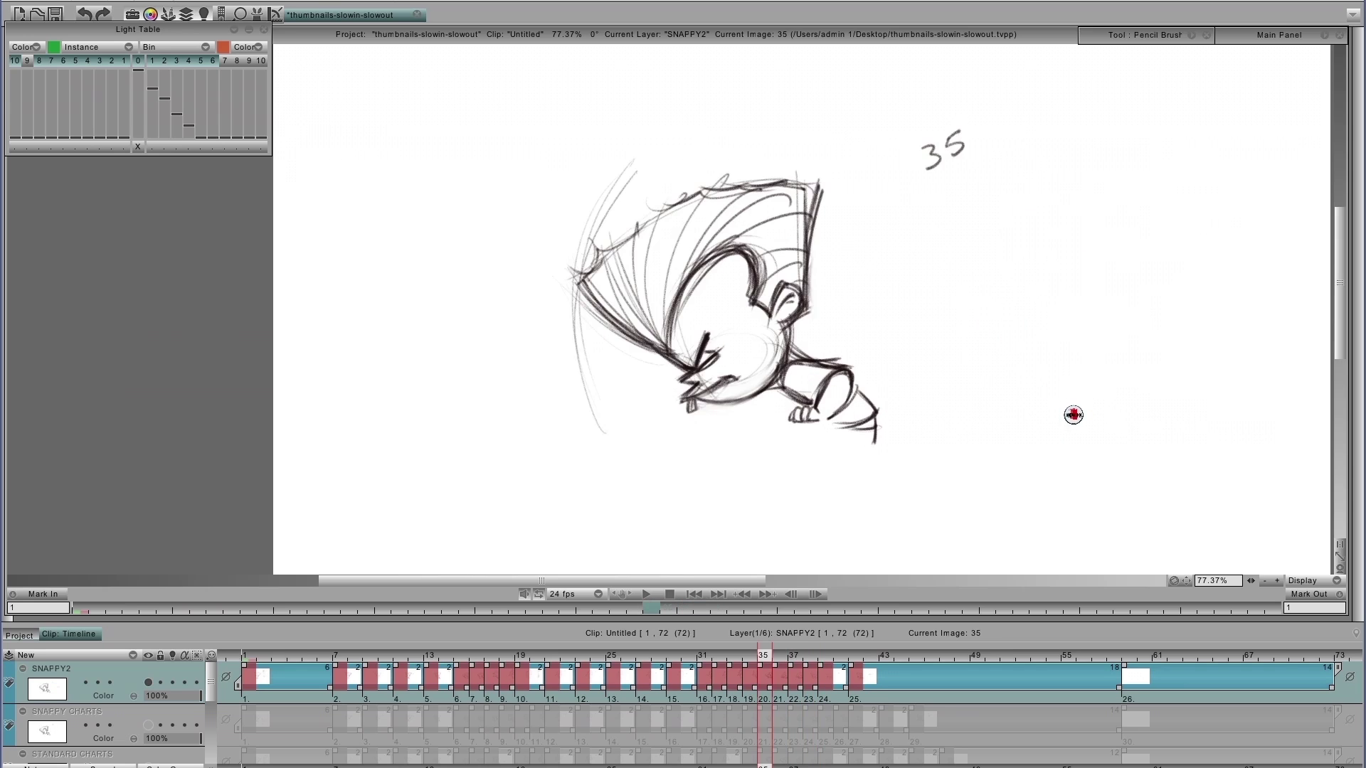
pyautogui.press('Right')
pyautogui.press('Right')
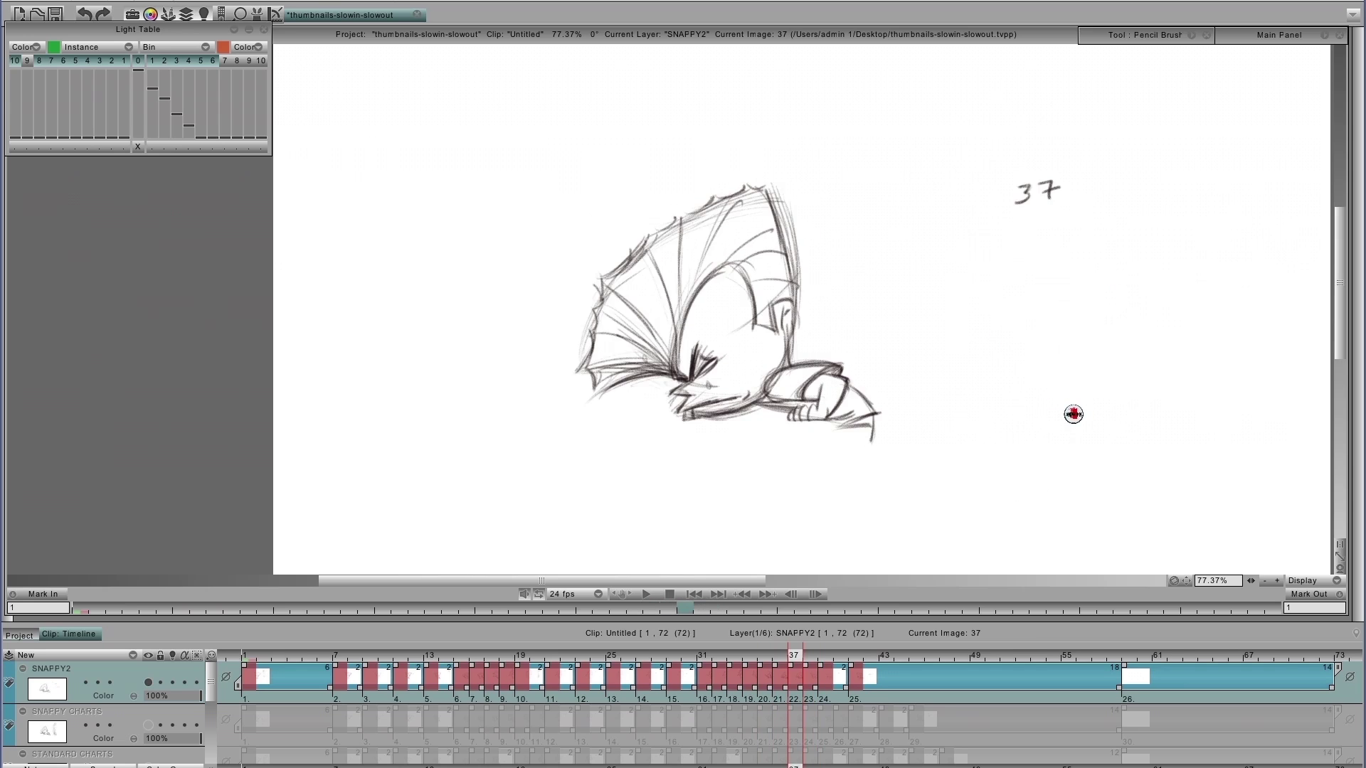
pyautogui.press('Right')
pyautogui.press('Left')
pyautogui.press('Right')
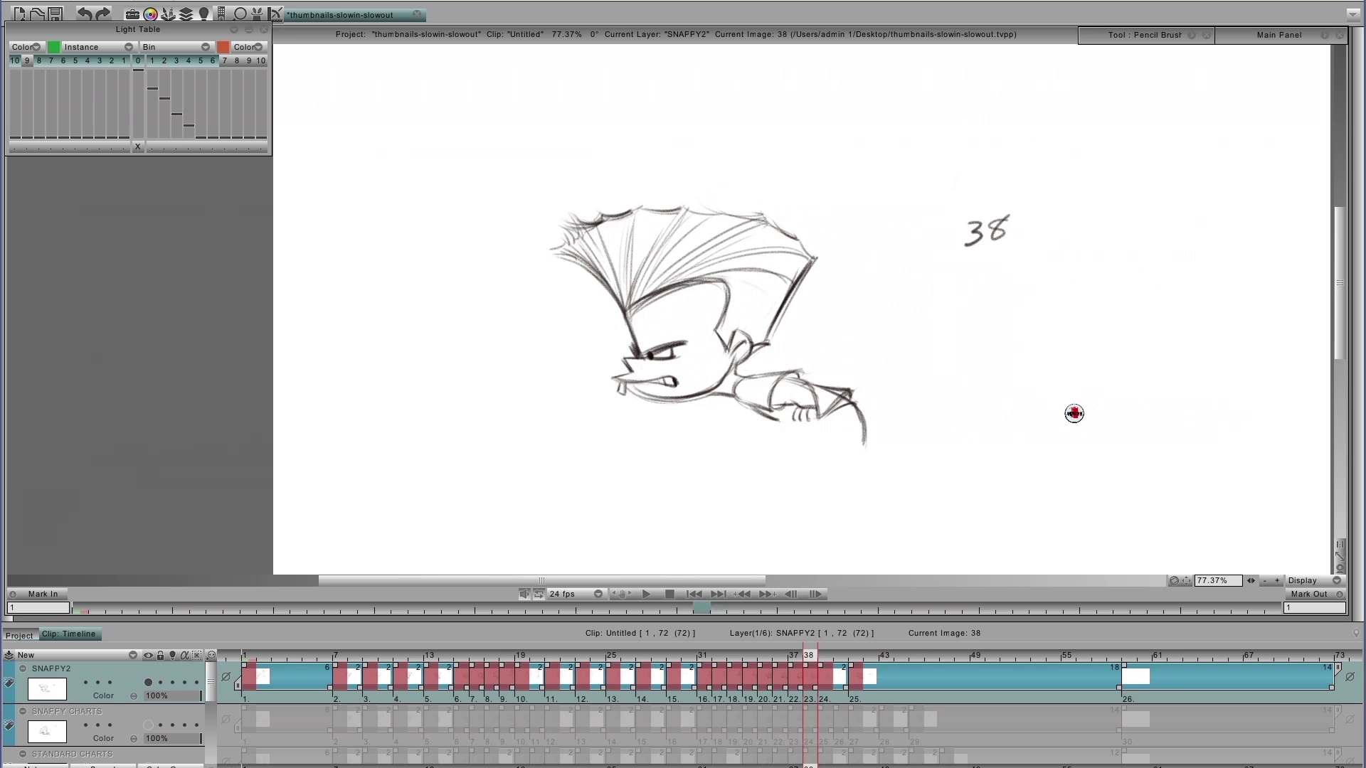
pyautogui.press('Left')
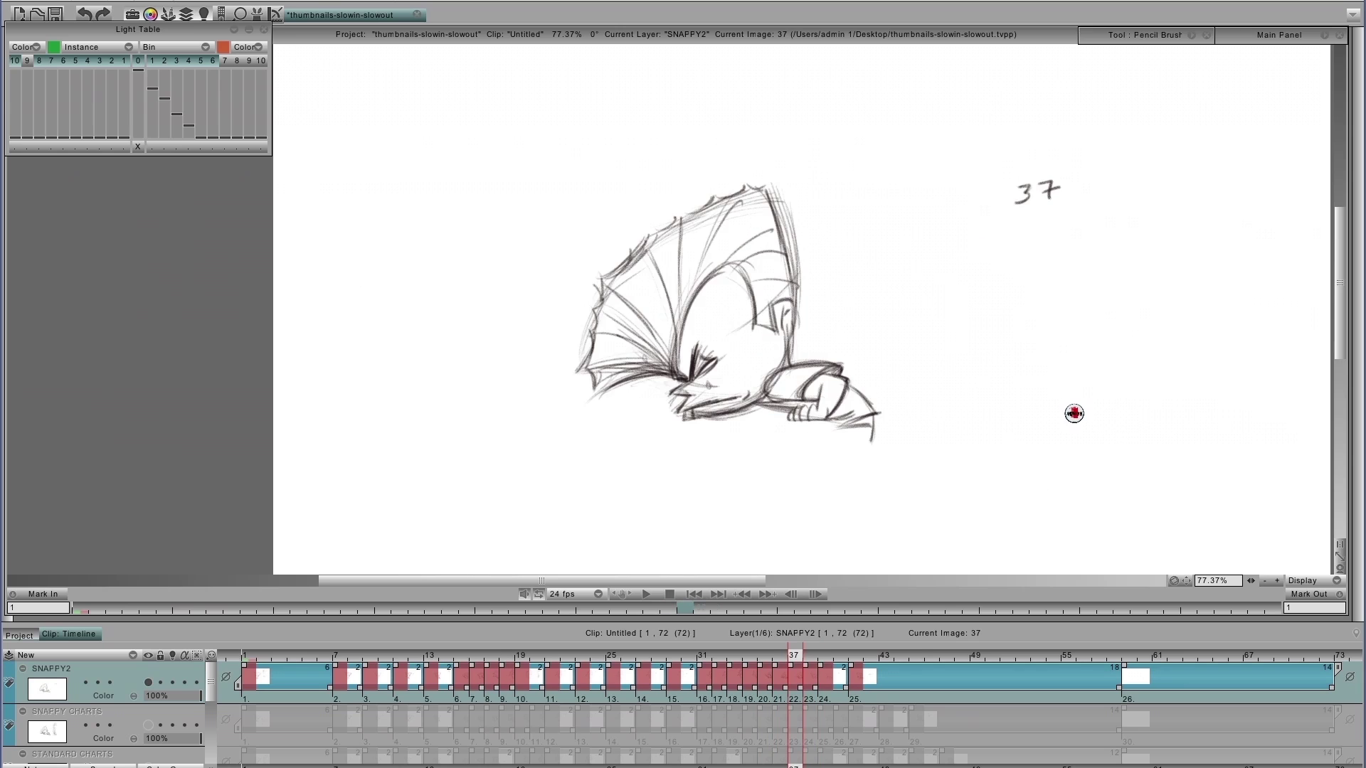
pyautogui.press('Right')
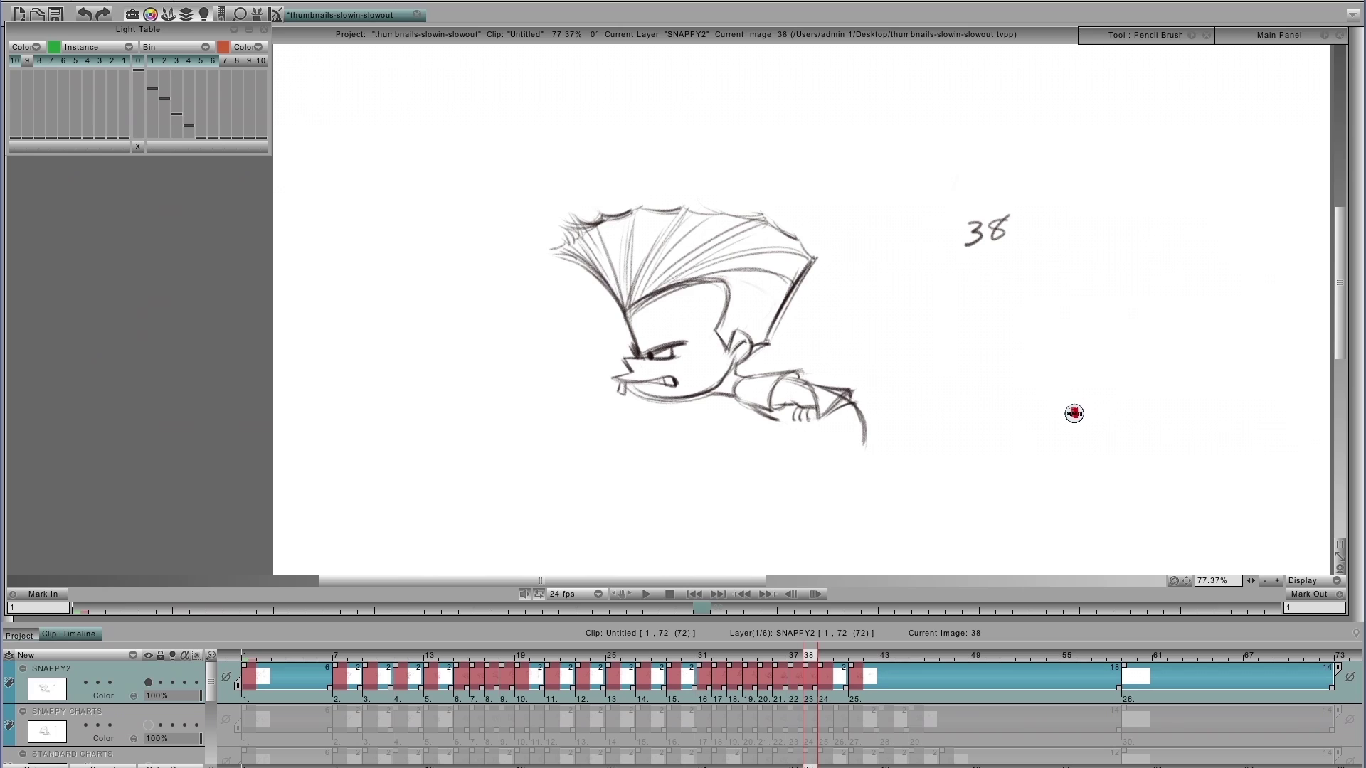
pyautogui.press('Left')
pyautogui.press('Left')
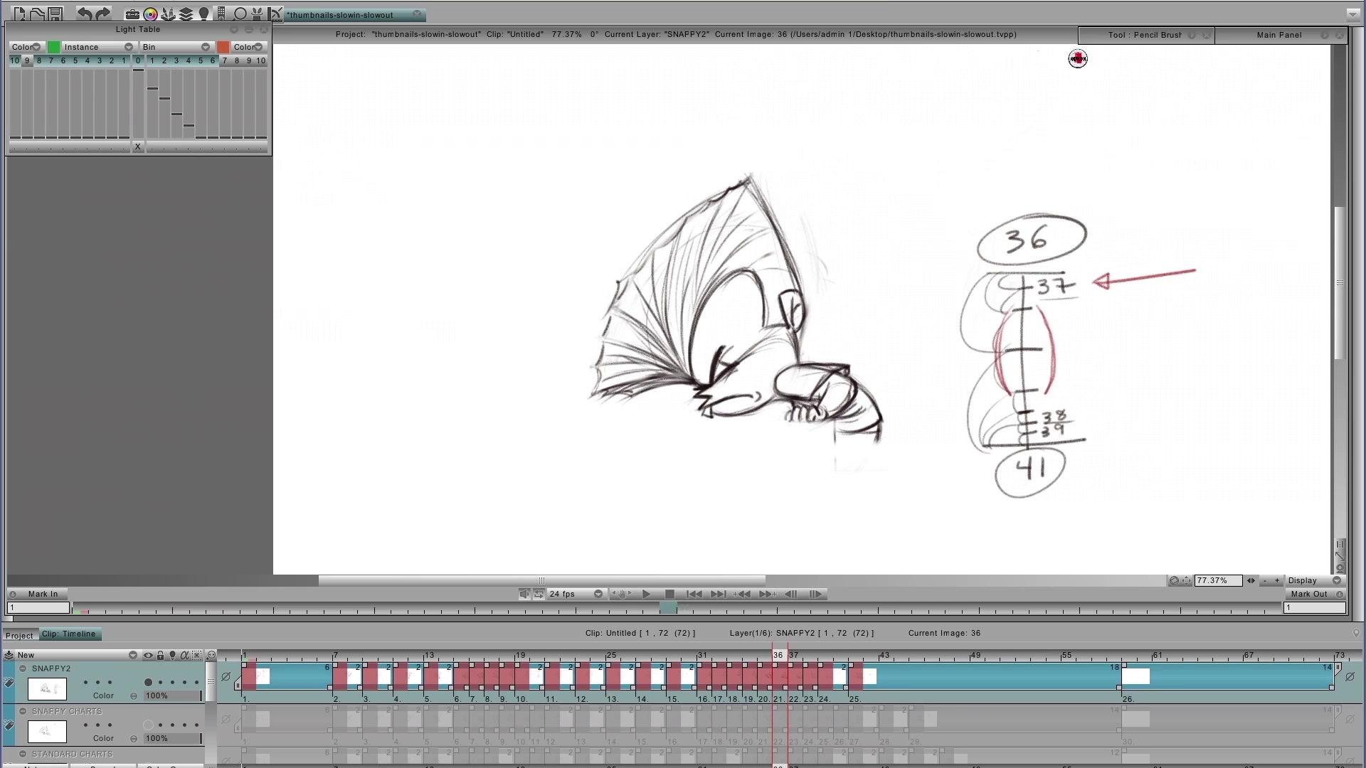
# - Rock between images 35, 36 and 37 to check the spacing
pyautogui.press('Right')
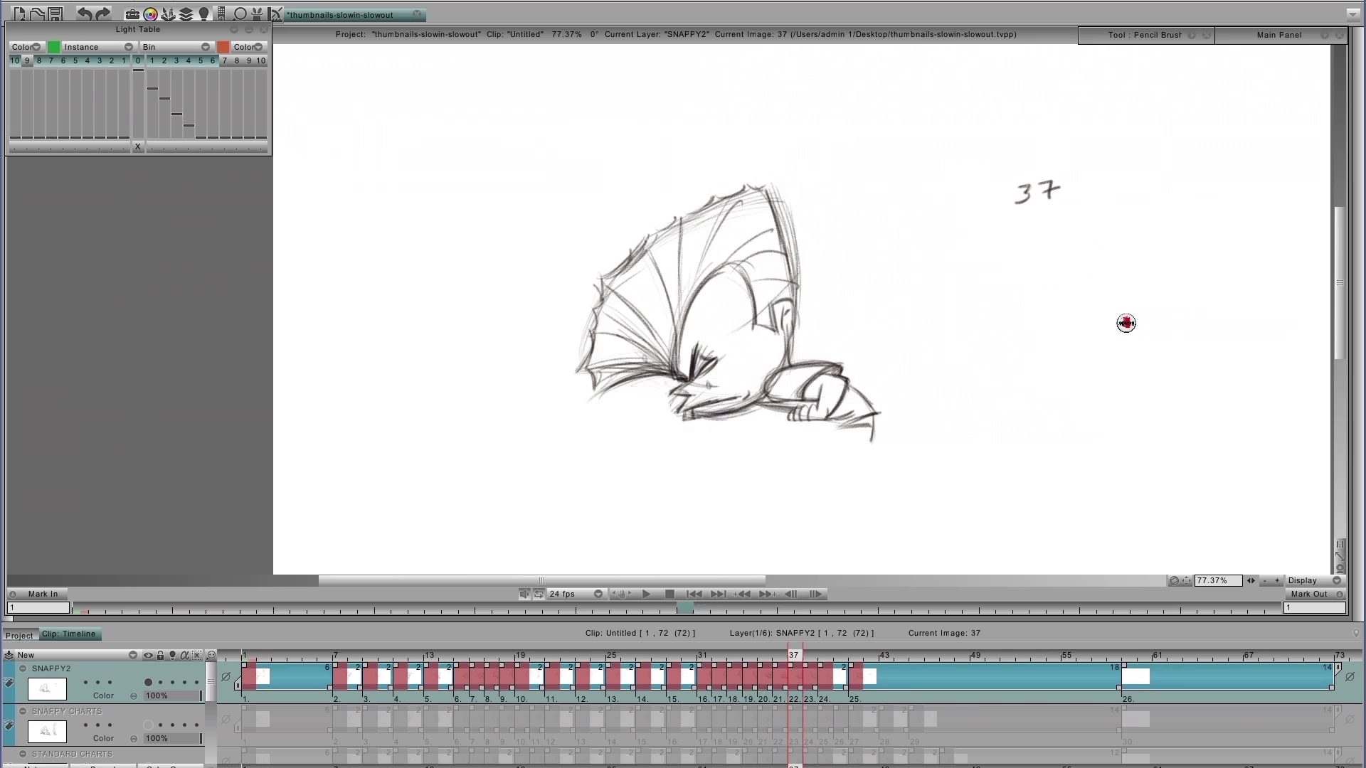
pyautogui.press('Right')
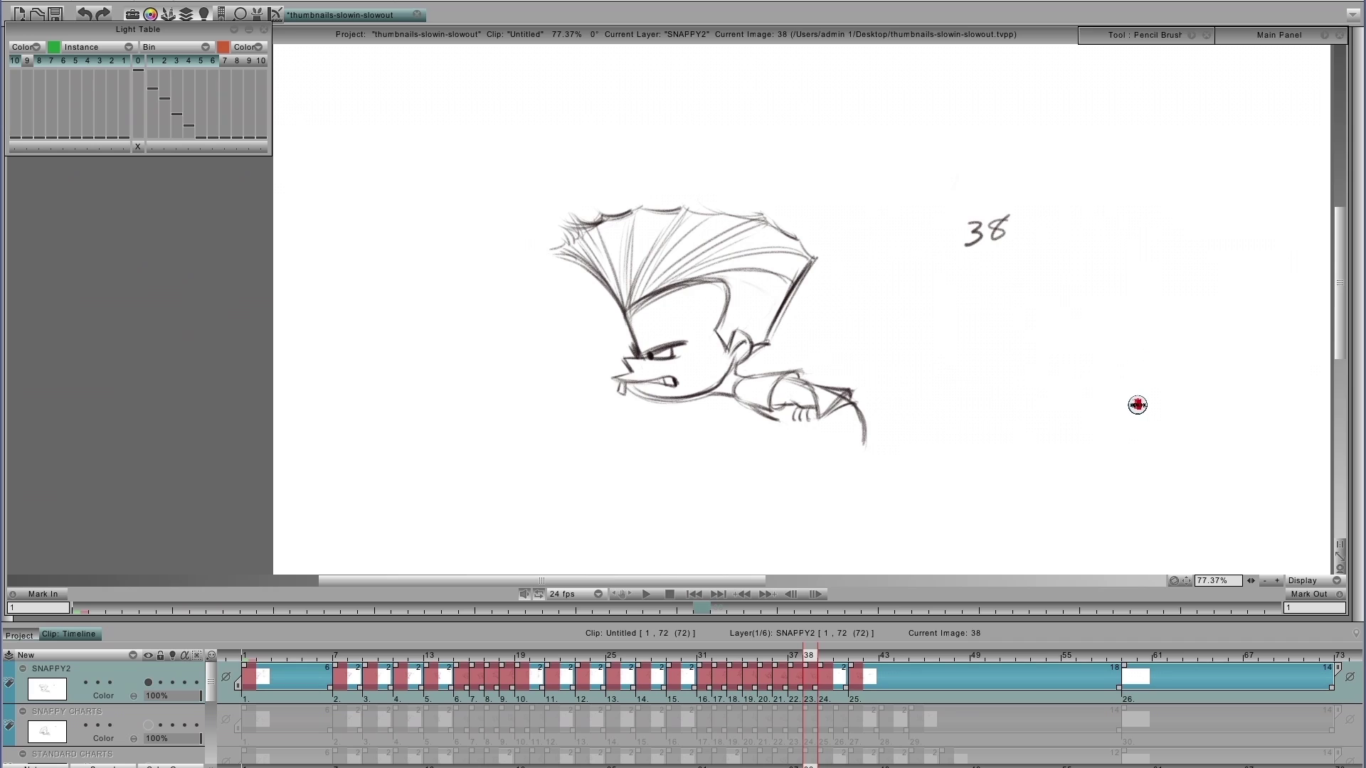
pyautogui.press('Left')
pyautogui.press('Left')
pyautogui.press('Left')
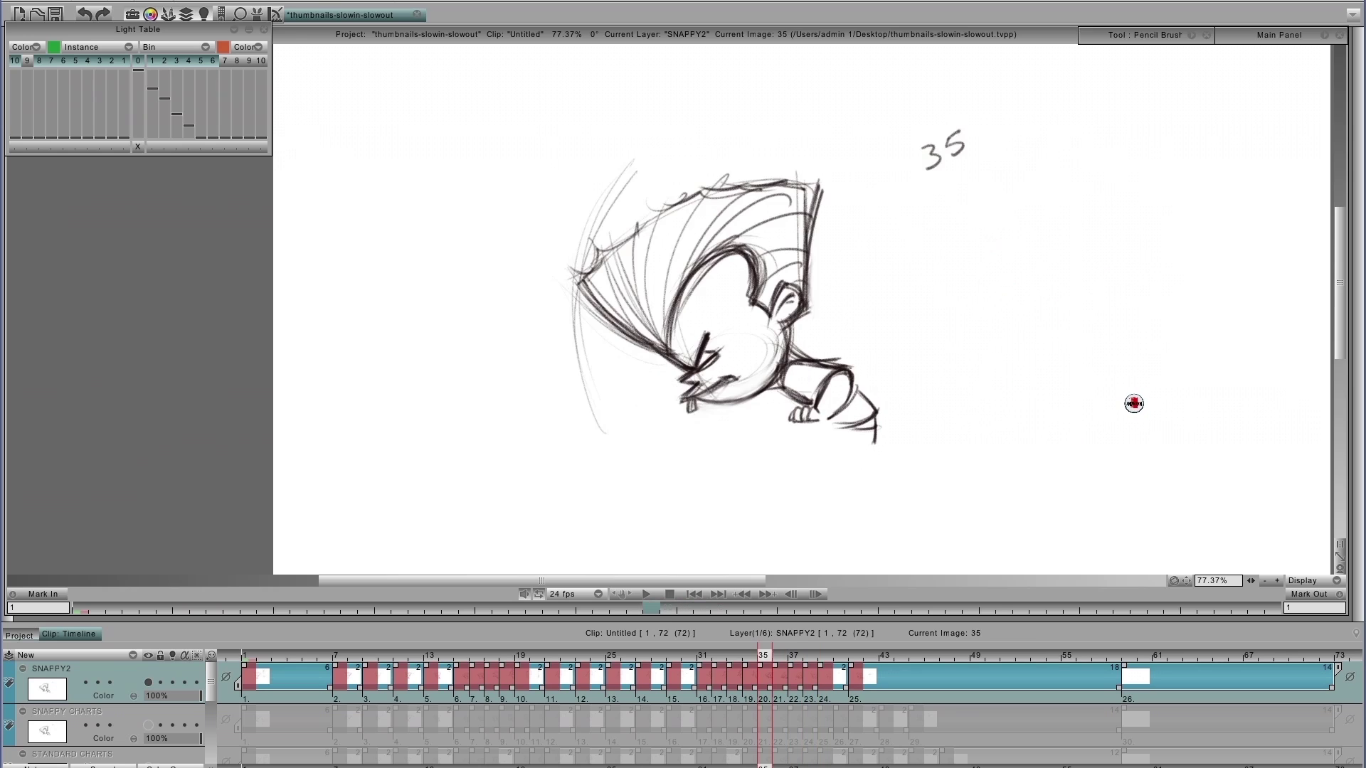
pyautogui.press('Right')
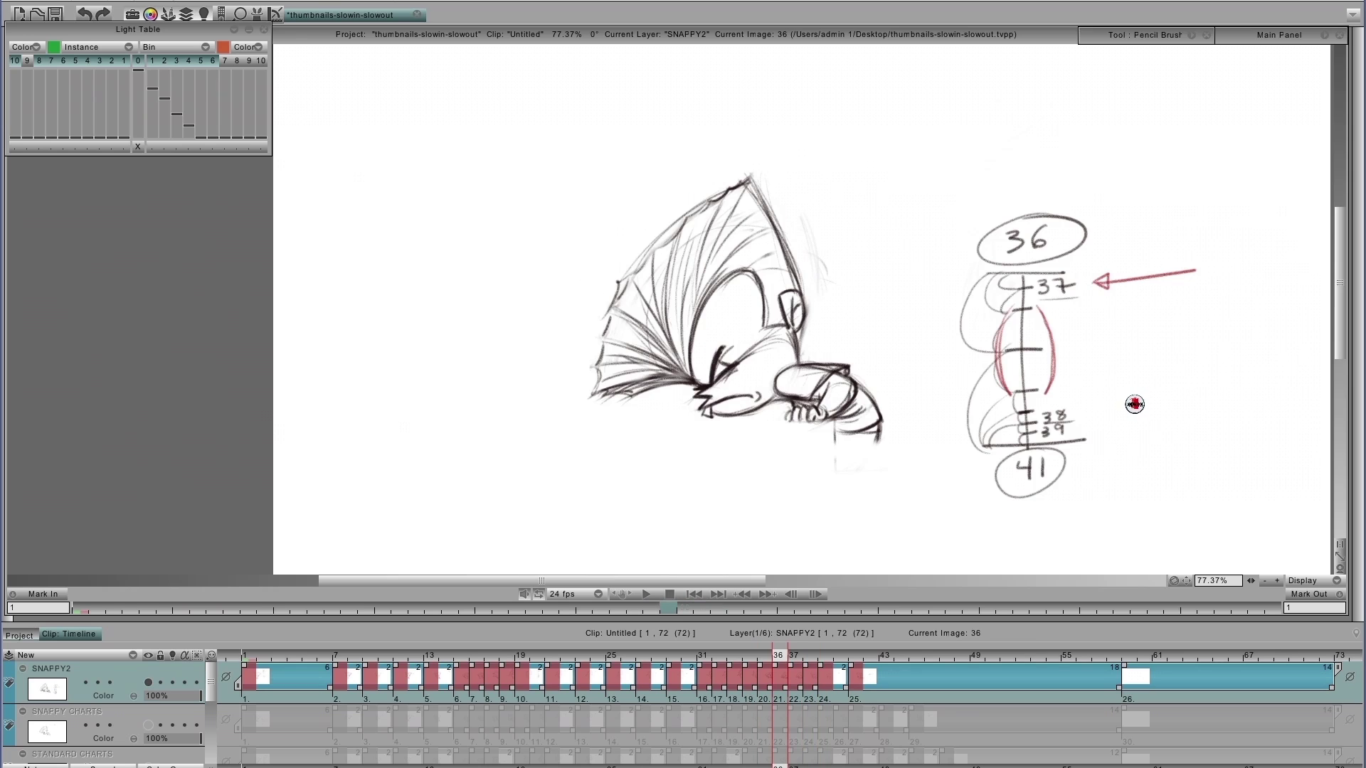
pyautogui.press('Right')
pyautogui.press('Left')
pyautogui.press('Right')
pyautogui.press('Left')
pyautogui.press('Left')
pyautogui.press('Right')
pyautogui.press('Right')
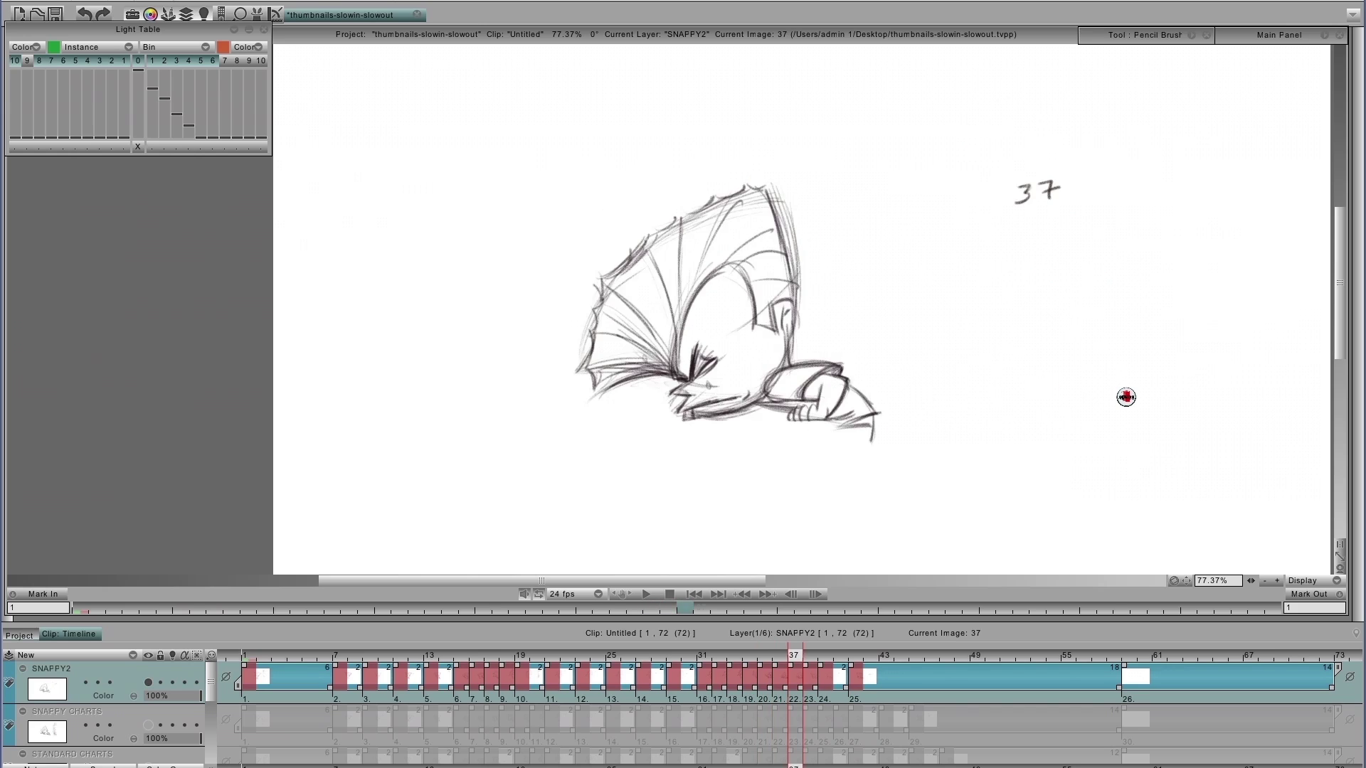
pyautogui.press('Left')
# - Compare image 37 against 36, then advance through 38 and onward
pyautogui.press('Right')
pyautogui.press('Left')
pyautogui.press('Right')
pyautogui.press('Left')
pyautogui.press('Right')
pyautogui.press('Right')
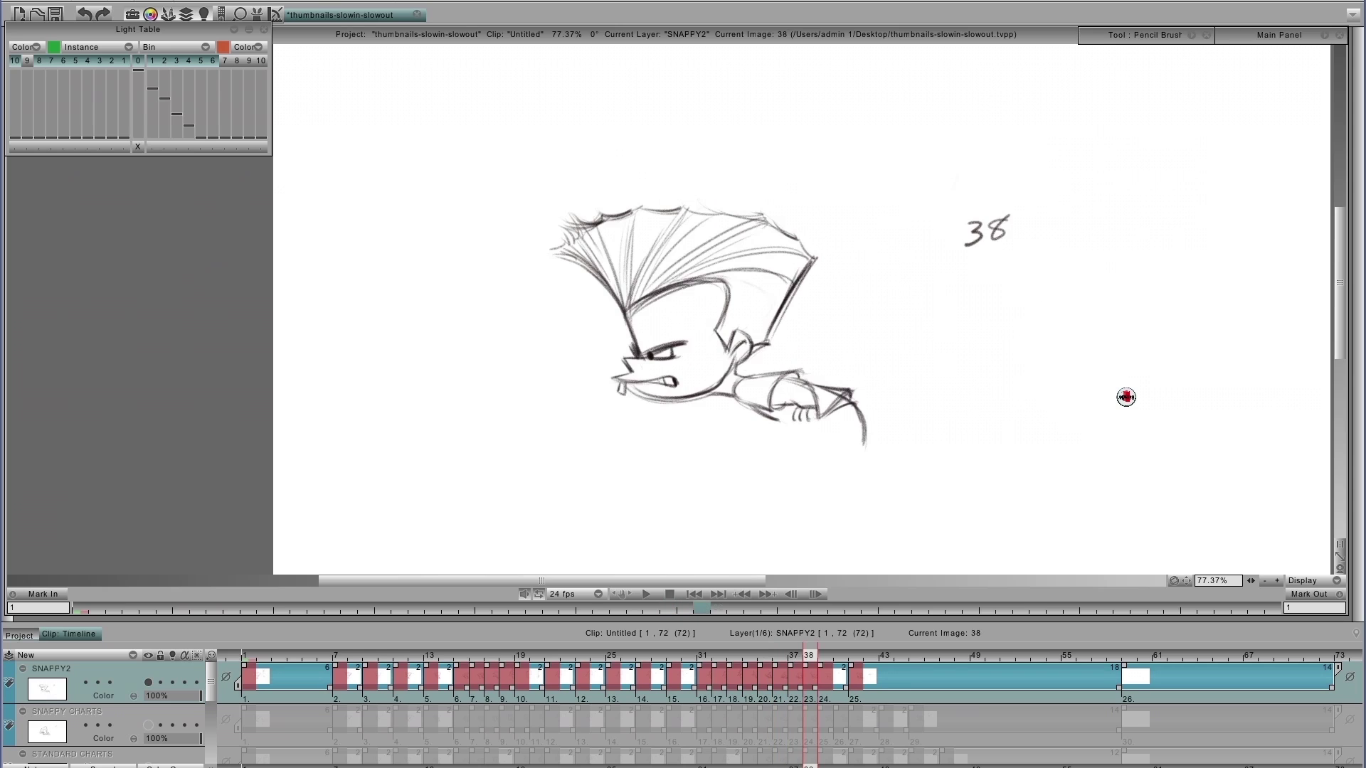
pyautogui.press('Right')
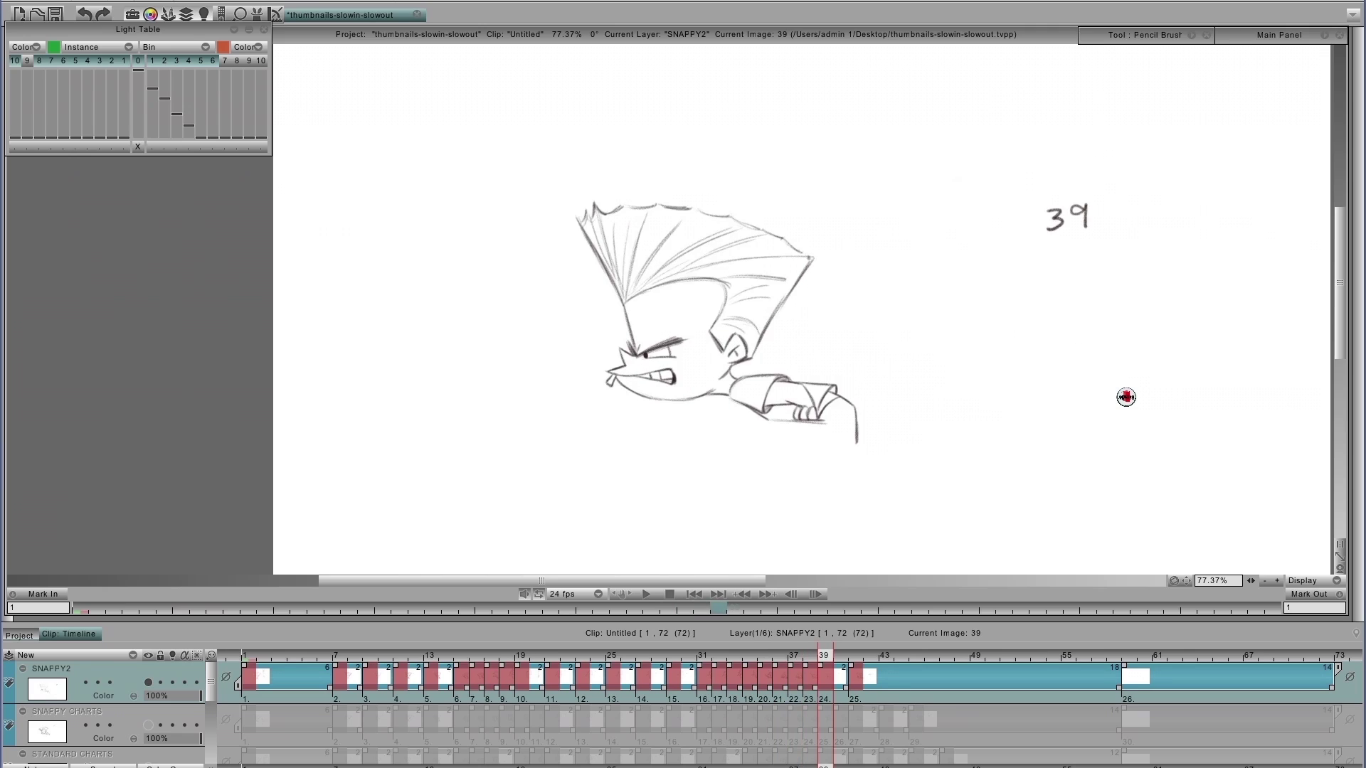
pyautogui.press('Left')
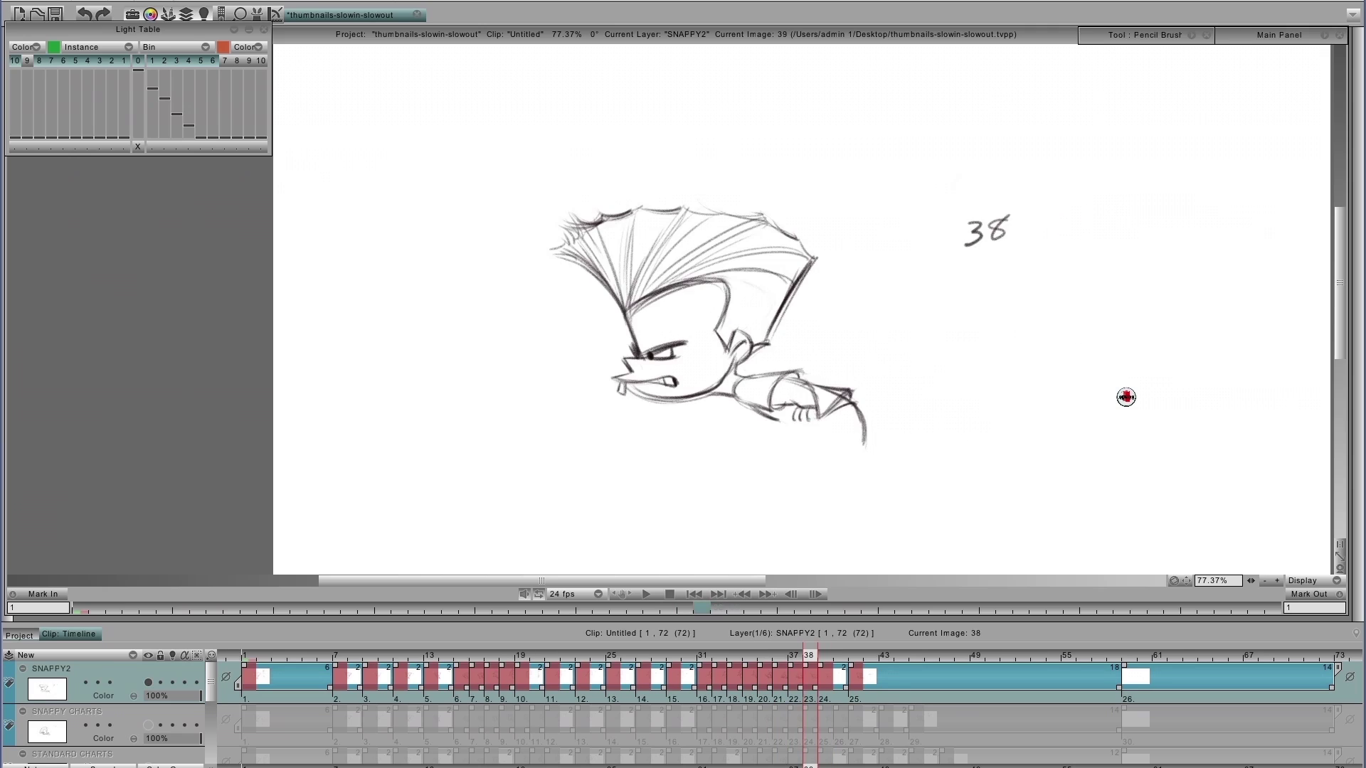
pyautogui.press('Right')
pyautogui.press('Right')
pyautogui.press('Right')
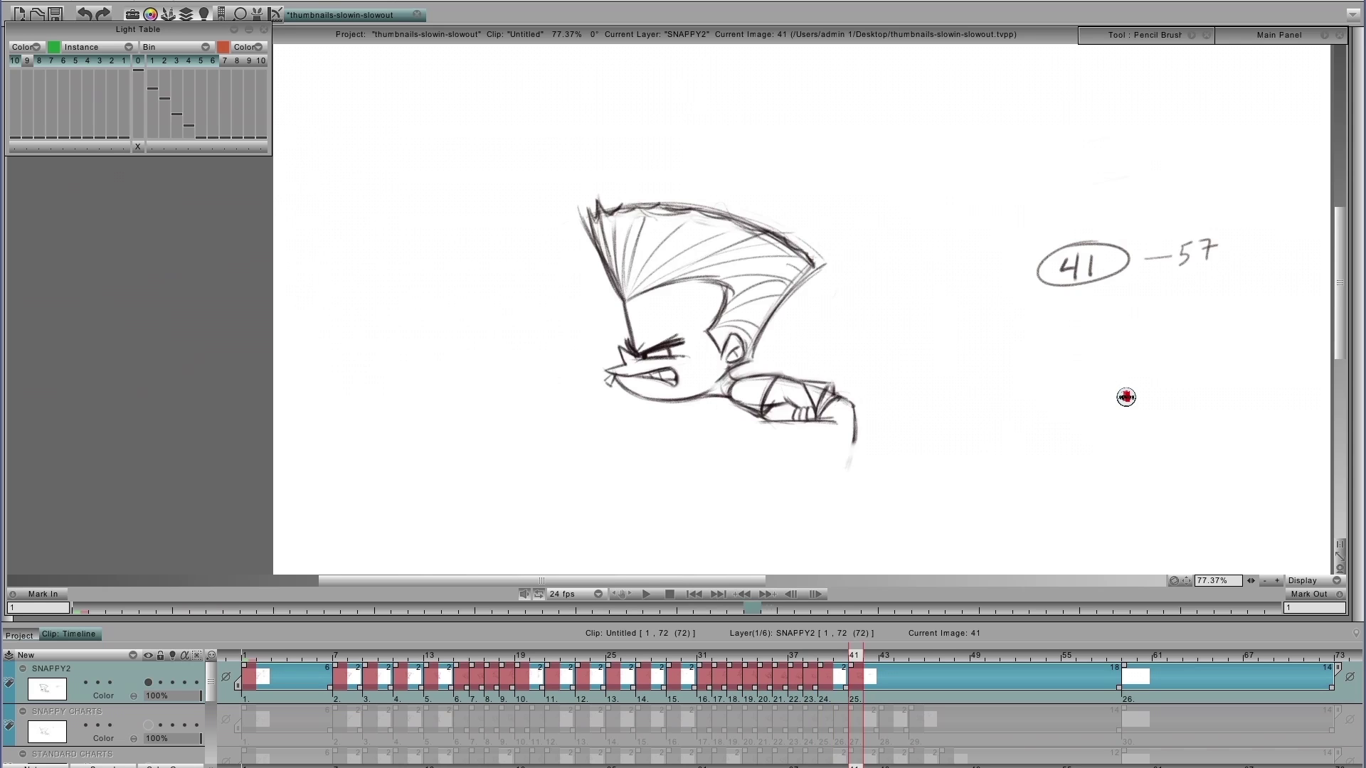
# - Play the SNAPPY2 animation back from frame 1 at 24 fps
pyautogui.press('Return')
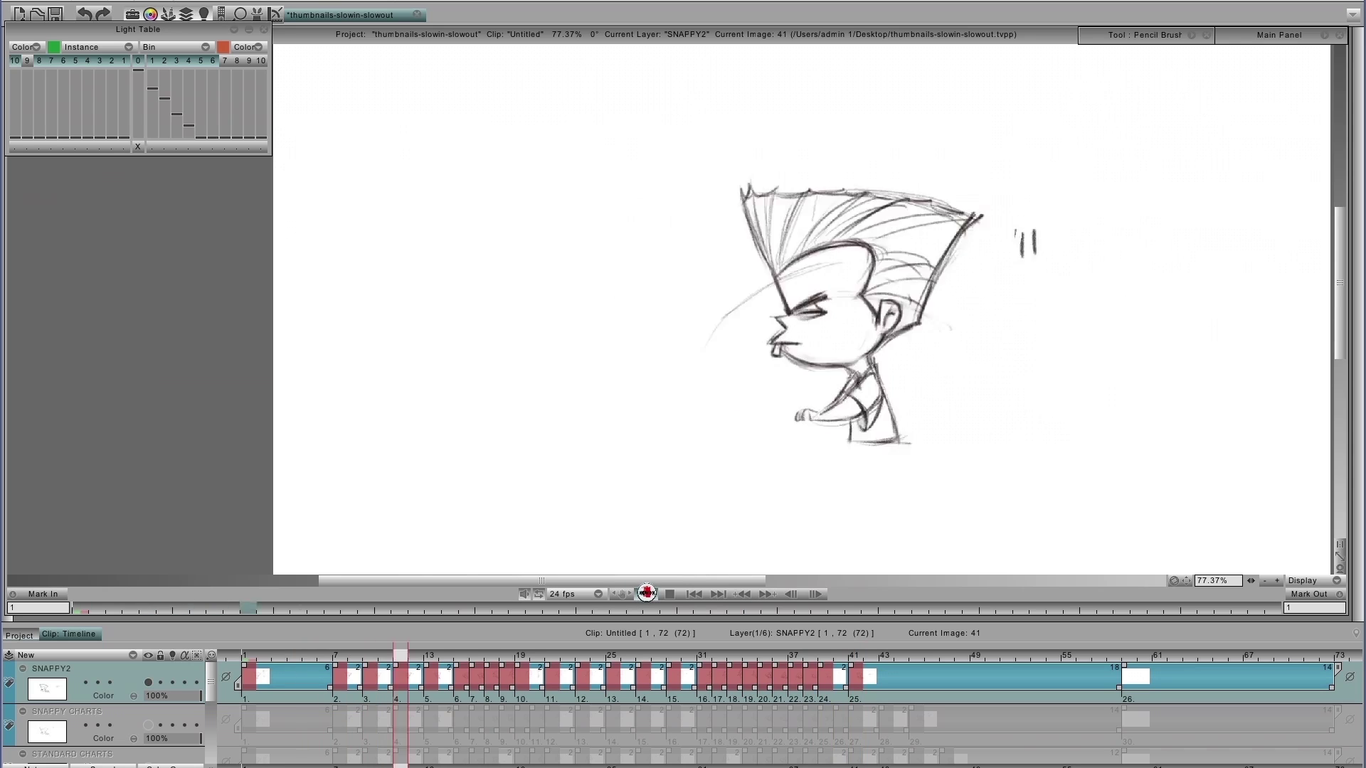